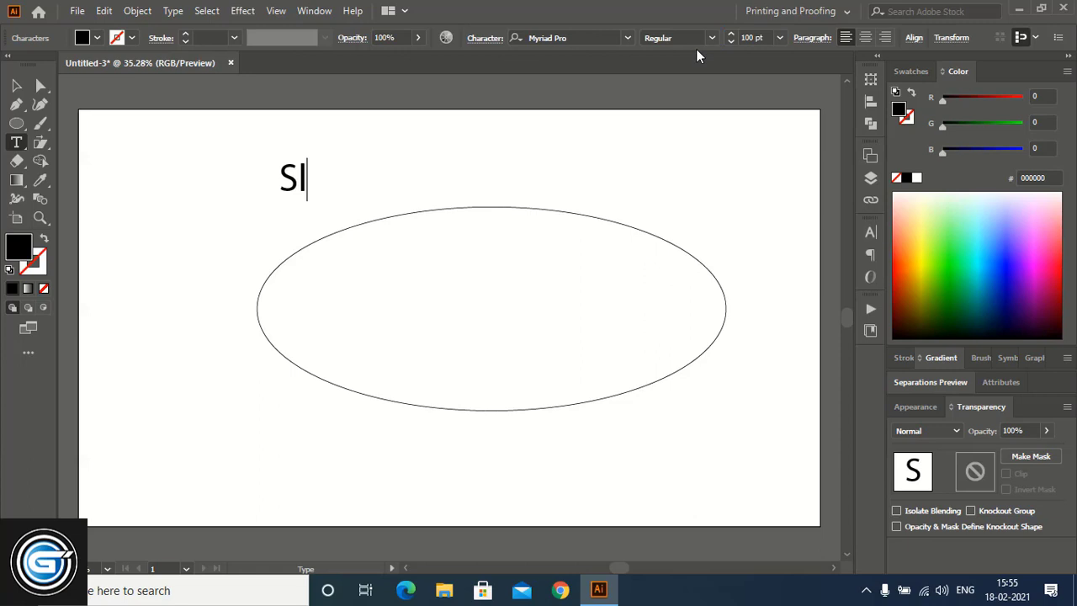
# Step: Complete the text as "SlicK", enlarge it to about 322 pt and place it inside the ellipse
pyautogui.write('icK')
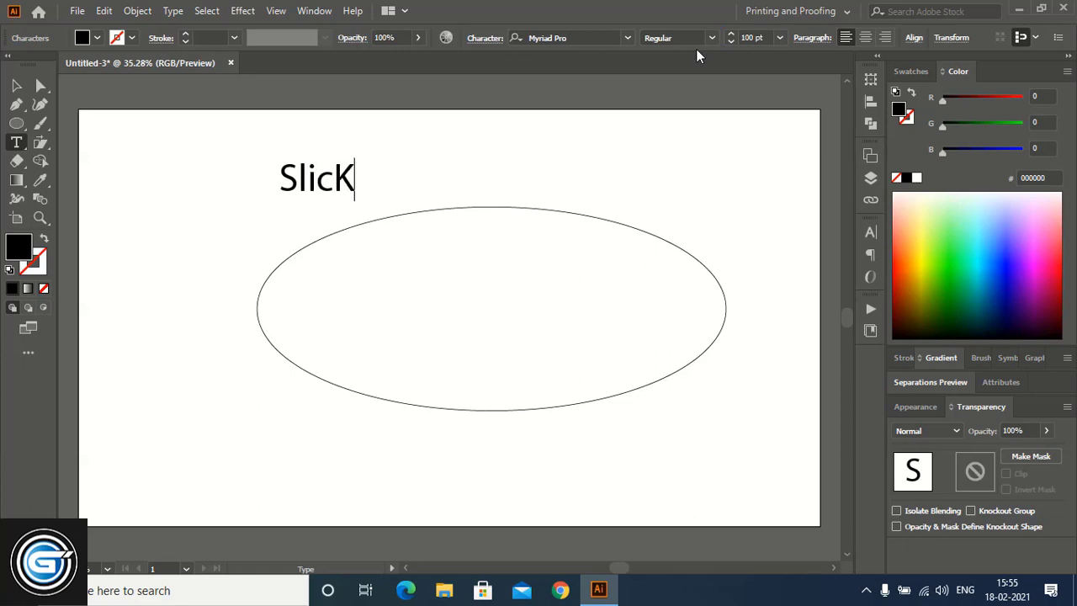
pyautogui.click(17, 86)
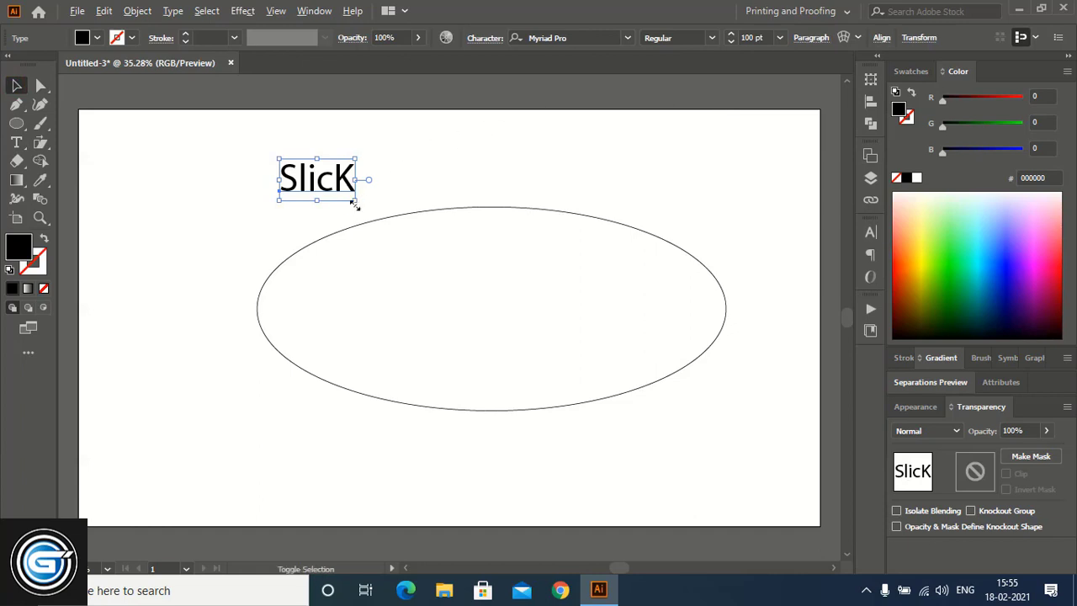
pyautogui.moveTo(355, 200); pyautogui.dragTo(440, 261)
pyautogui.moveTo(383, 162); pyautogui.dragTo(544, 296)
# Step: Set the SlicK text in the Xolonium font and re-centre it inside the ellipse
pyautogui.click(604, 37)
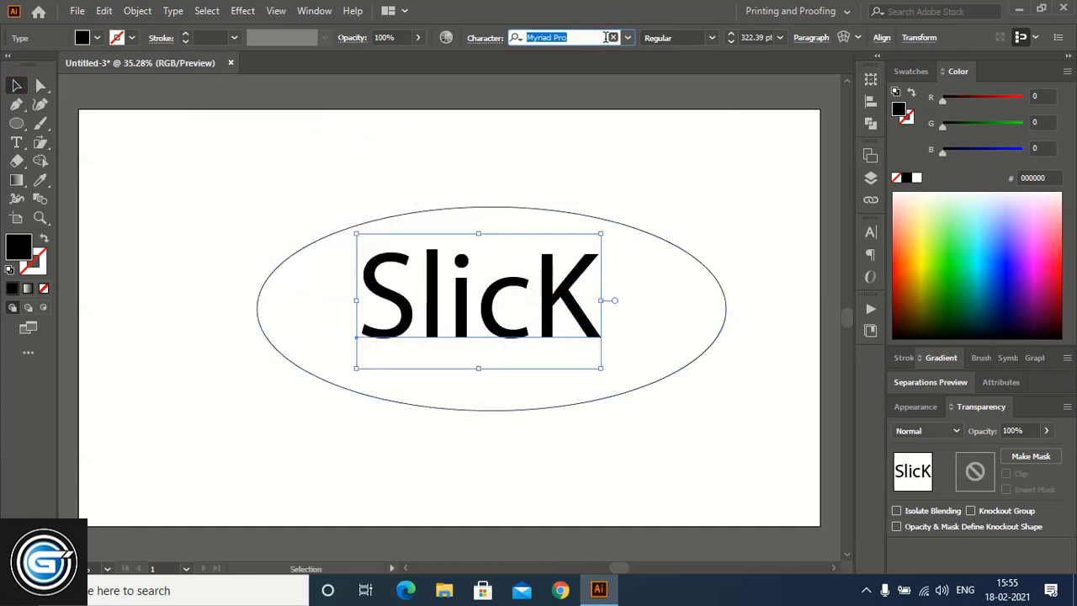
pyautogui.click(627, 38)
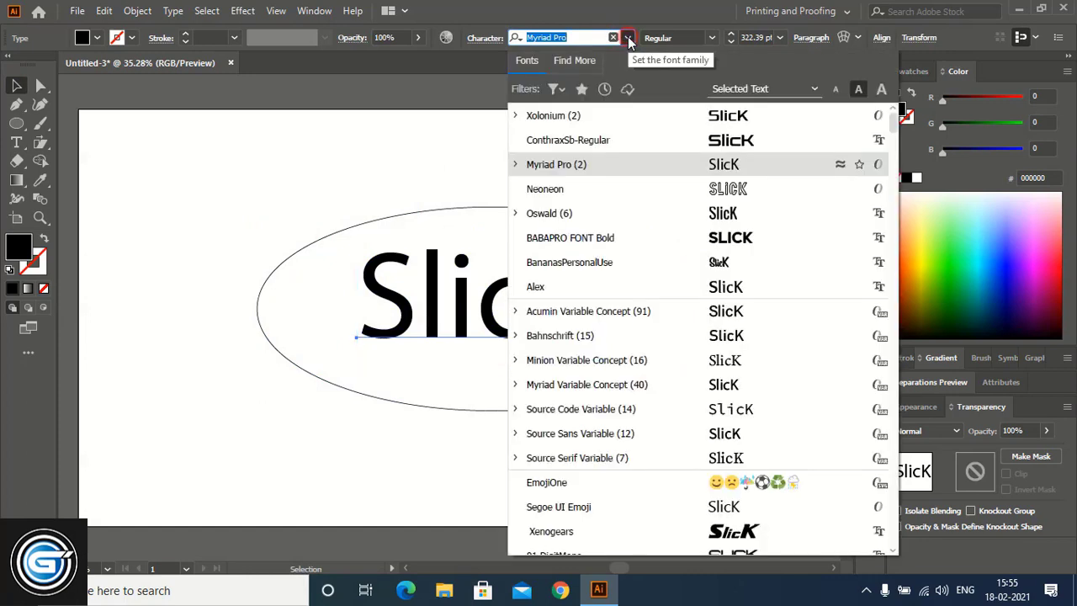
pyautogui.click(706, 125)
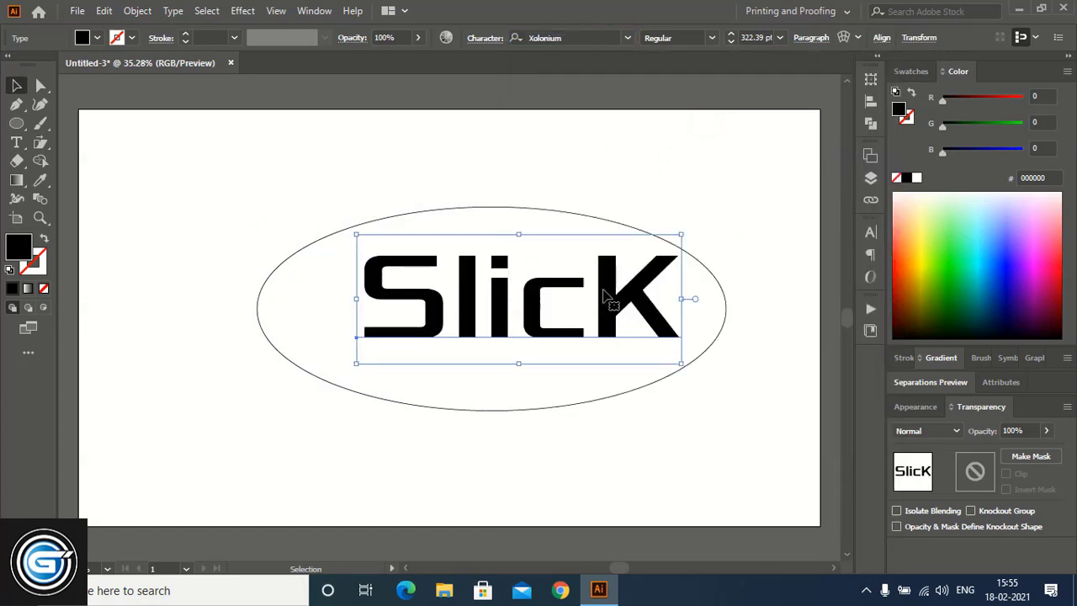
pyautogui.moveTo(604, 295); pyautogui.dragTo(561, 295)
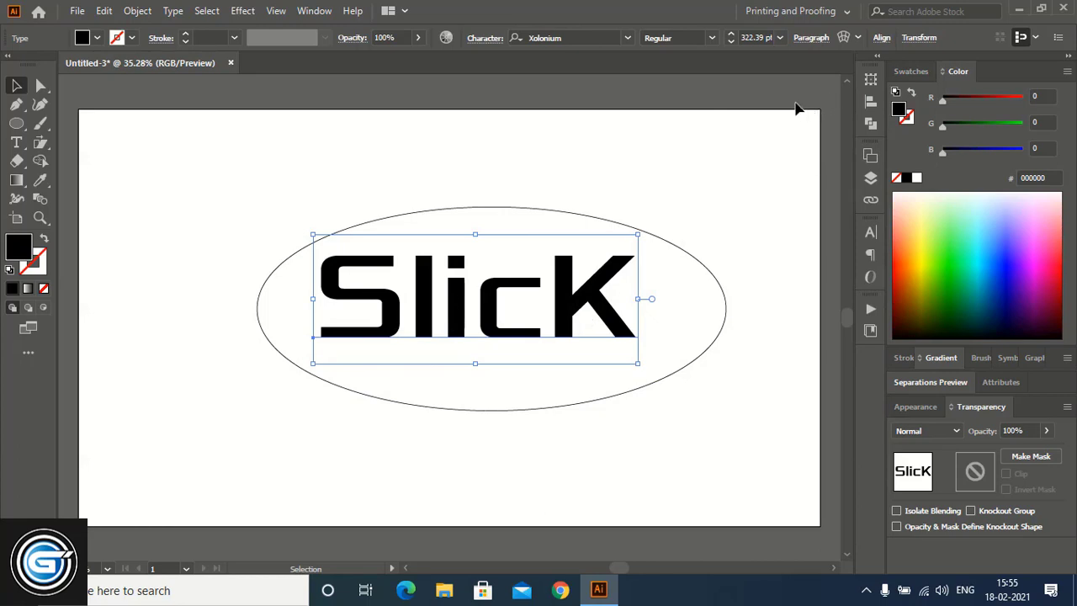
# Step: Try the Bold font style on the SlicK text and restore the Regular style
pyautogui.click(711, 38)
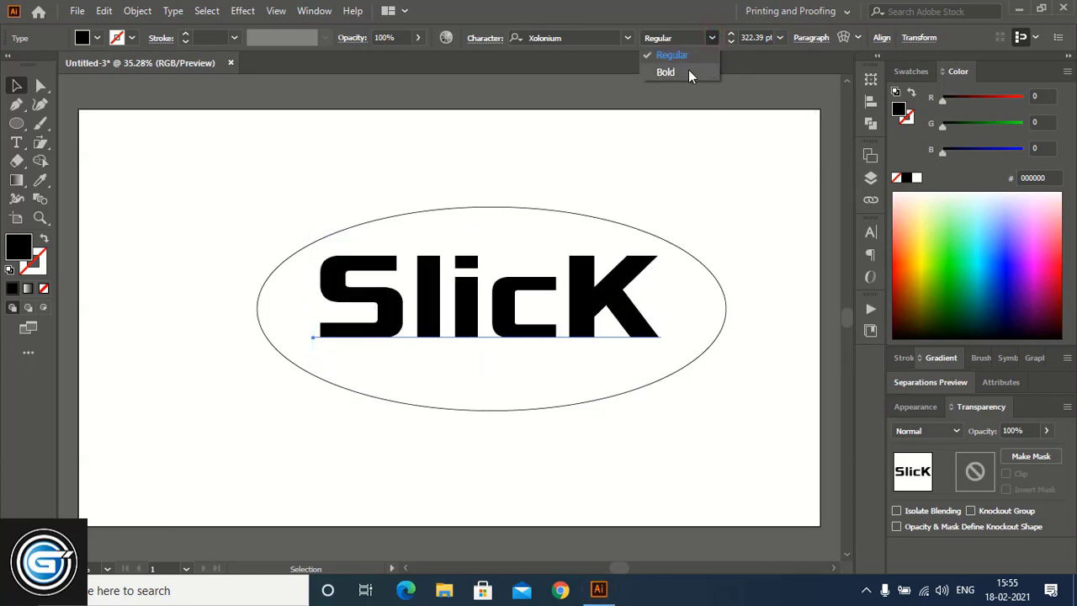
pyautogui.click(688, 69)
pyautogui.click(711, 39)
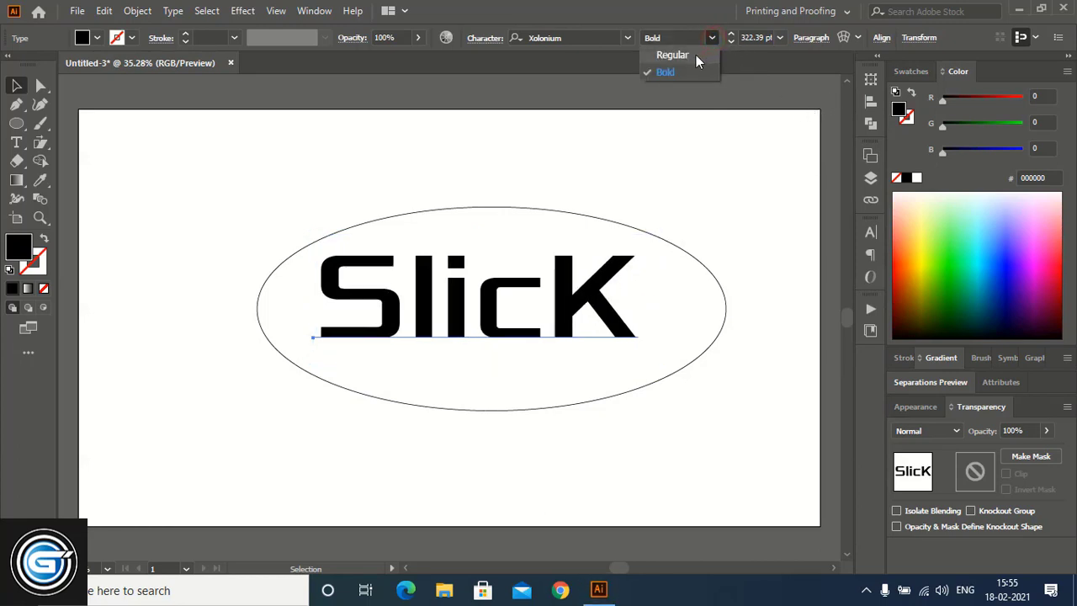
pyautogui.click(694, 54)
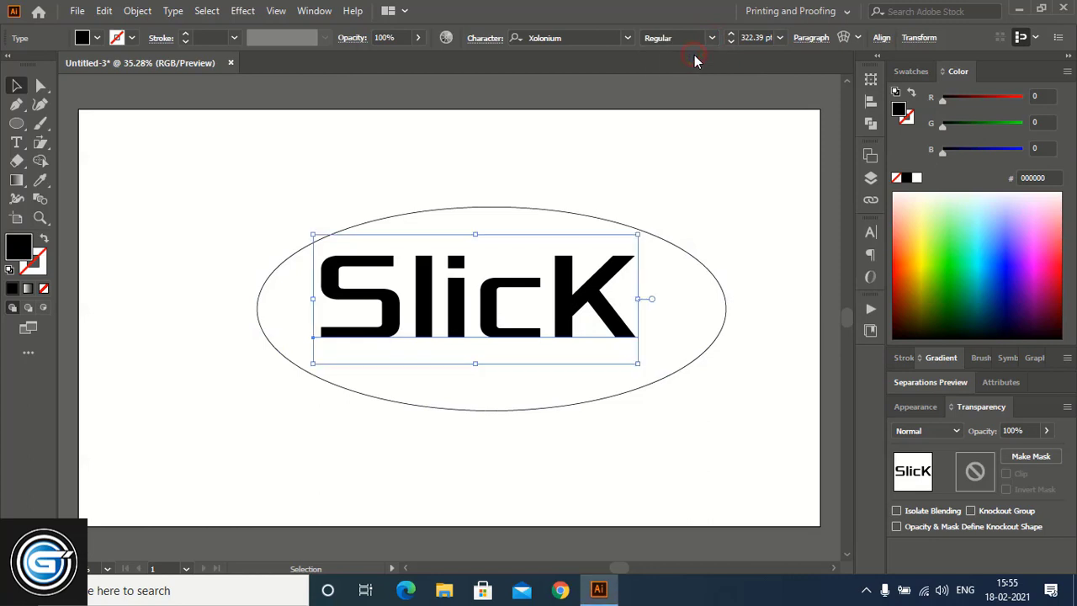
# Step: Tighten the tracking of the SlicK text to a negative value so its letters sit closer together
pyautogui.click(870, 233)
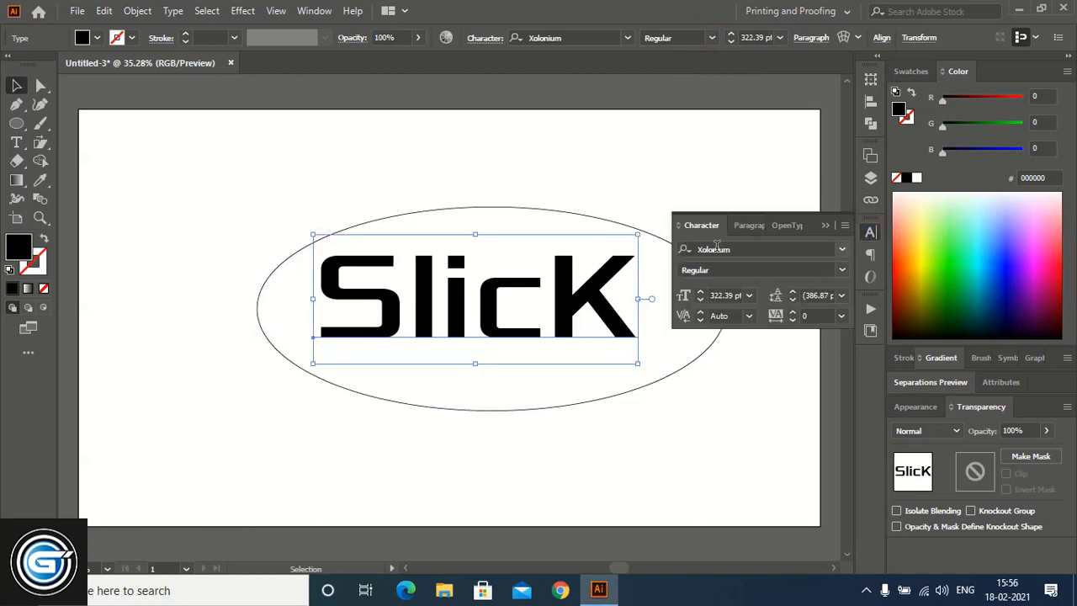
pyautogui.click(815, 314)
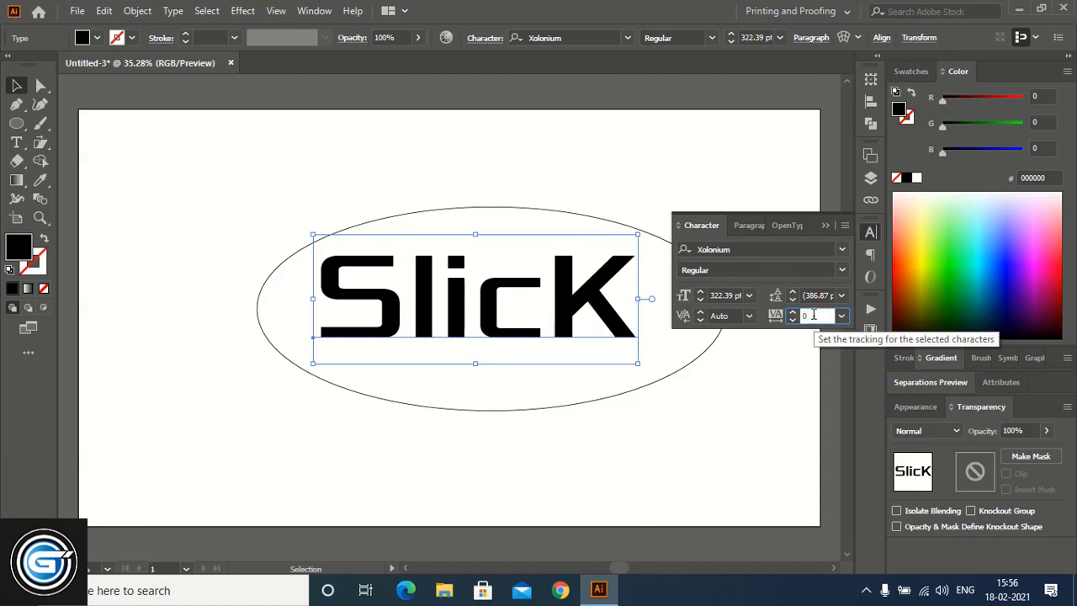
pyautogui.press('Down')
pyautogui.press('Down')
pyautogui.press('Down')
pyautogui.press('Down')
pyautogui.press('Down')
pyautogui.press('Down')
pyautogui.press('Down')
pyautogui.press('Down')
pyautogui.press('Down')
pyautogui.press('Down')
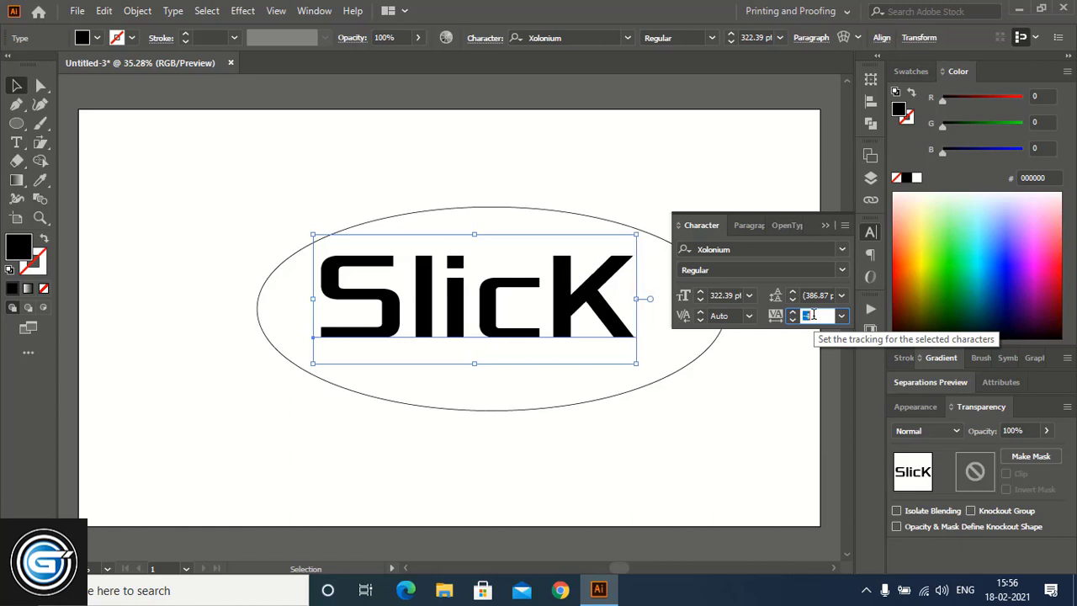
pyautogui.press('Down')
pyautogui.press('Down')
pyautogui.press('Down')
pyautogui.press('Down')
pyautogui.press('Down')
pyautogui.press('Down')
pyautogui.press('Down')
pyautogui.press('Down')
pyautogui.press('Down')
pyautogui.press('Down')
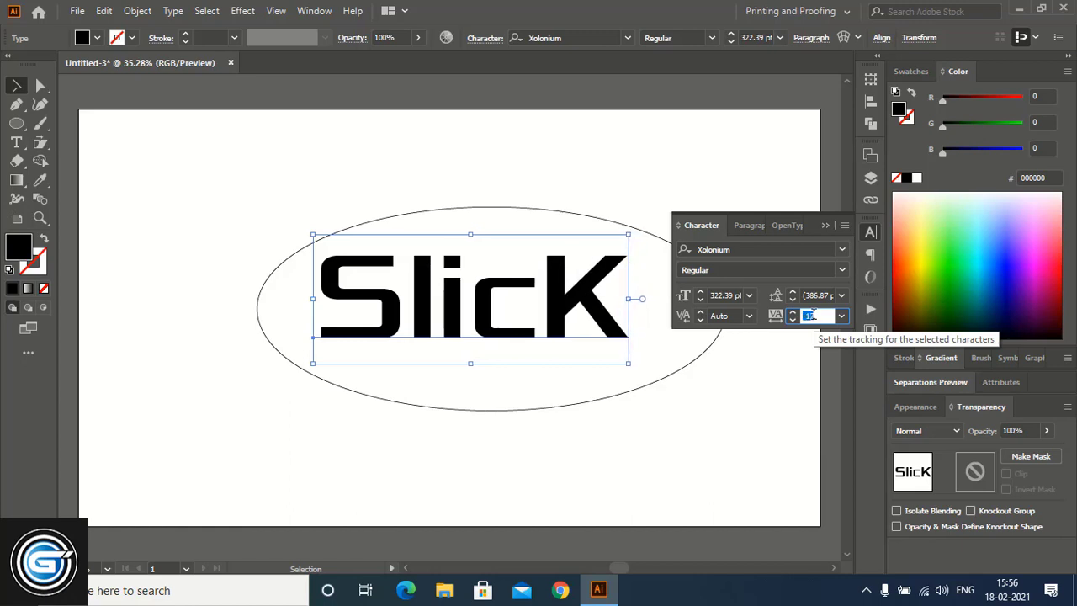
pyautogui.press('Down')
pyautogui.press('Down')
pyautogui.press('Down')
pyautogui.press('Down')
pyautogui.press('Down')
pyautogui.press('Down')
pyautogui.press('Down')
pyautogui.press('Down')
pyautogui.press('Down')
pyautogui.press('Down')
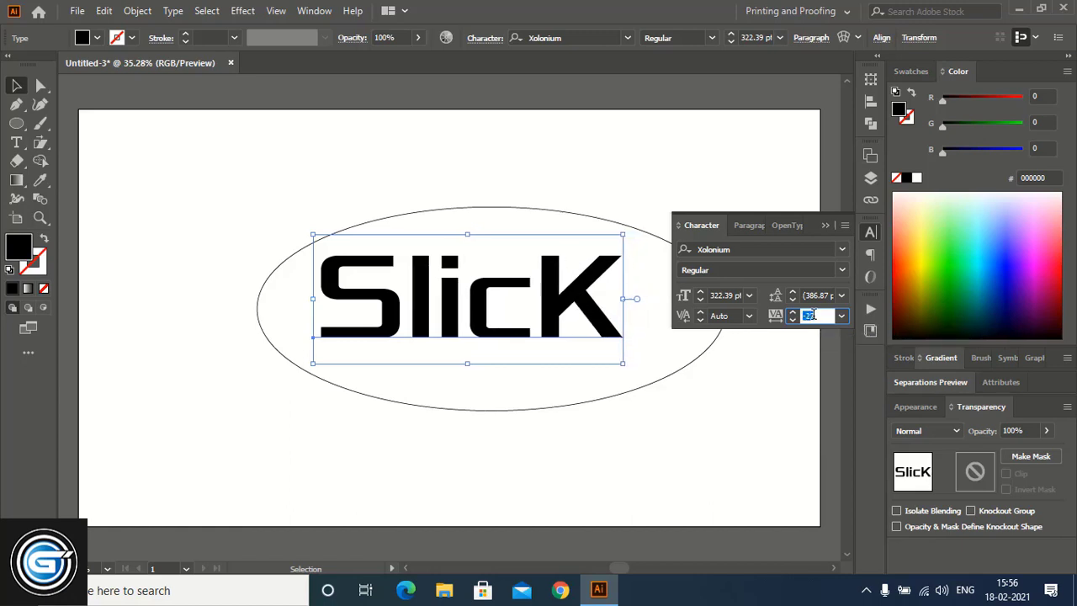
pyautogui.press('Down')
pyautogui.press('Down')
pyautogui.press('Down')
pyautogui.press('Down')
pyautogui.press('Down')
pyautogui.press('Down')
pyautogui.press('Down')
pyautogui.press('Down')
pyautogui.press('Down')
pyautogui.press('Down')
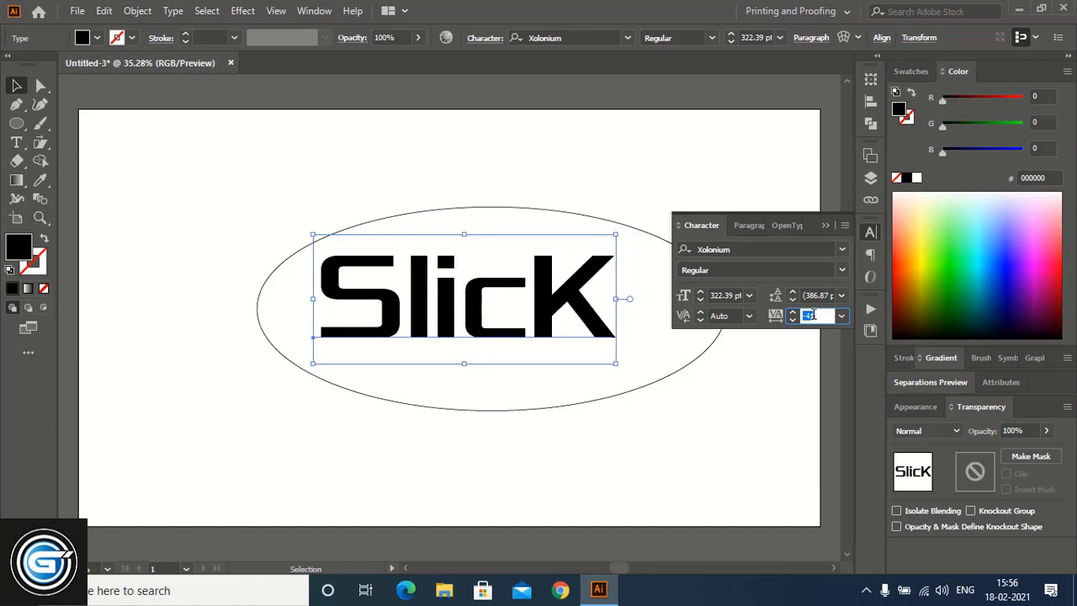
pyautogui.click(825, 225)
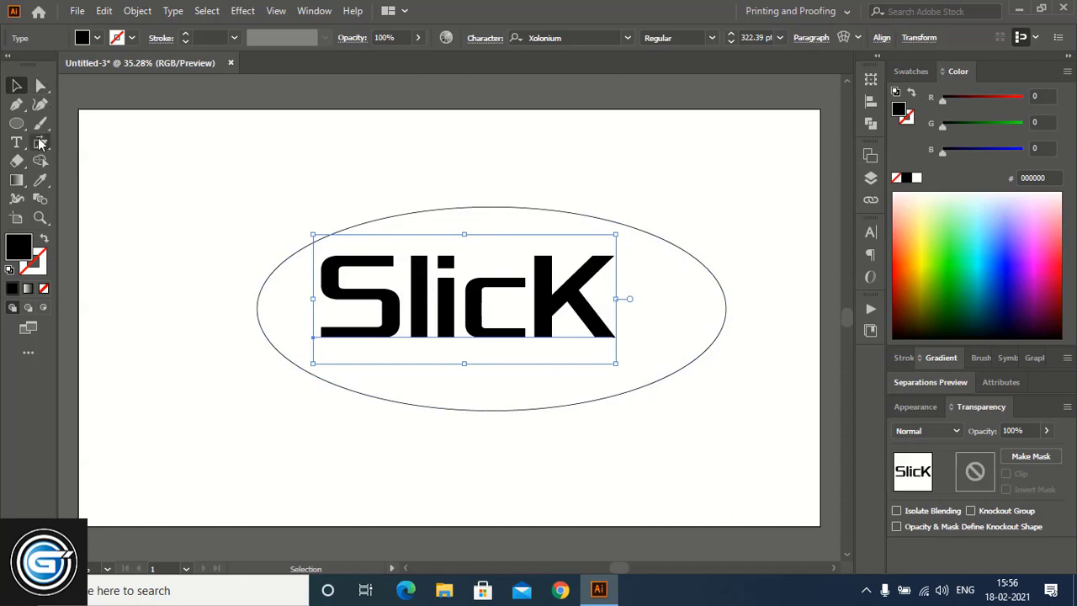
# Step: Shear the SlicK text horizontally so its letters slant forward like italics
pyautogui.moveTo(39, 142); pyautogui.dragTo(128, 201)
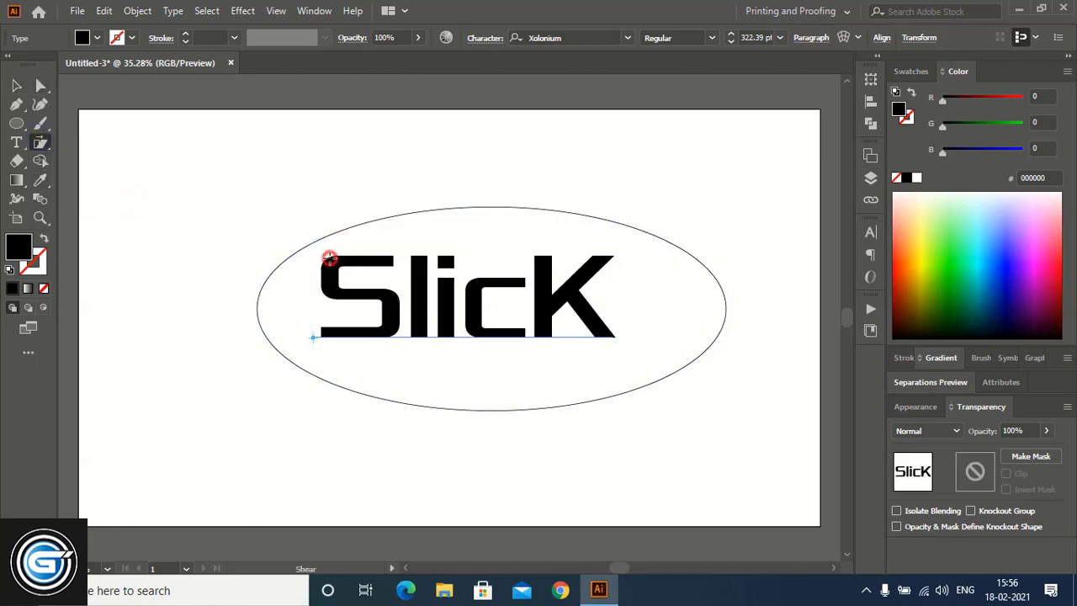
pyautogui.moveTo(329, 258); pyautogui.dragTo(363, 260)
# Step: Duplicate the slanted SlicK text directly below the original and change the copy's wording to "SticK"
pyautogui.keyDown('ctrl'); pyautogui.click(492, 301); pyautogui.keyUp('ctrl')
pyautogui.moveTo(489, 294); pyautogui.dragTo(694, 386)
pyautogui.press('t')
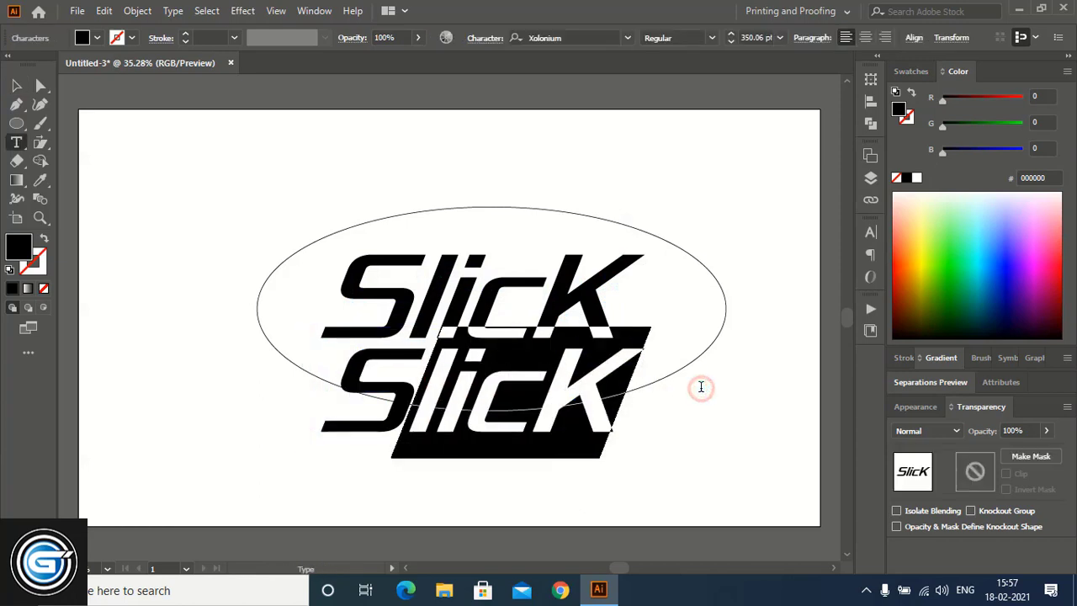
pyautogui.write('tick')
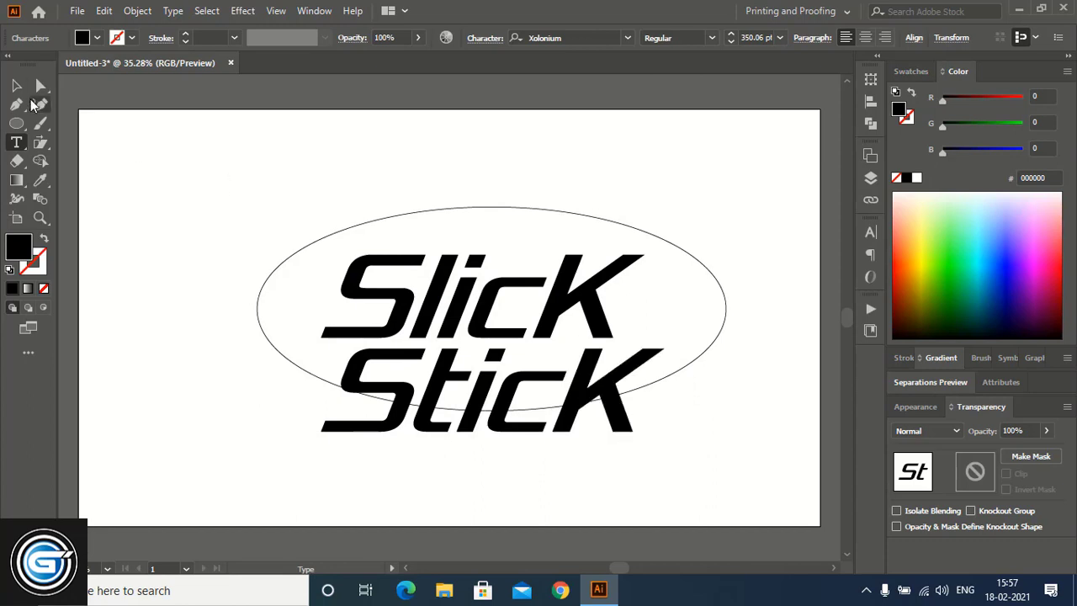
pyautogui.press('Escape')
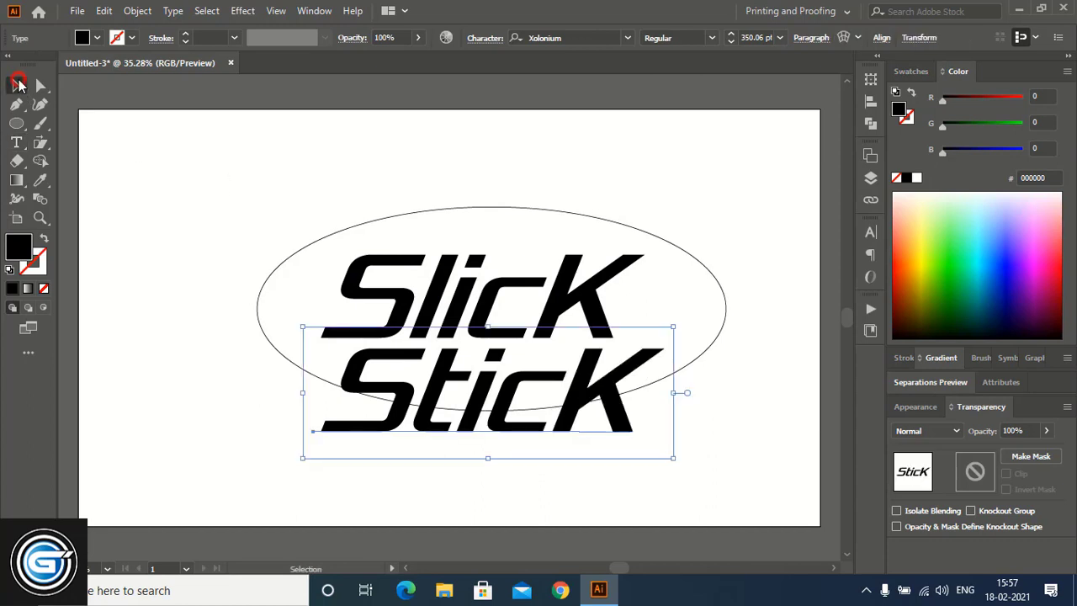
# Step: Shrink the SticK text to about 168 pt and place it close beneath SlicK inside the ellipse
pyautogui.moveTo(674, 391); pyautogui.dragTo(520, 367)
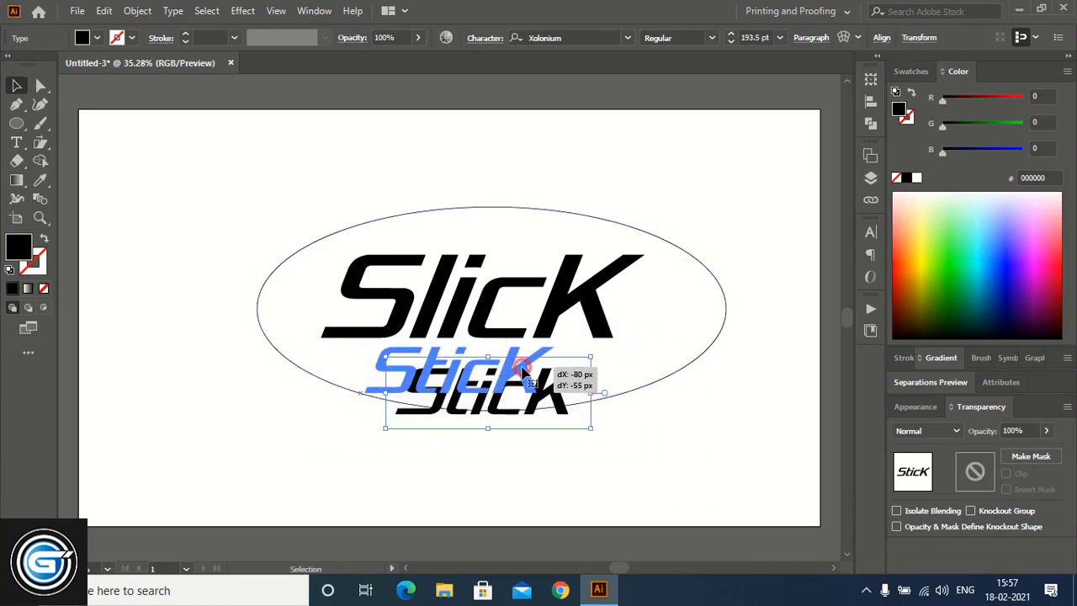
pyautogui.moveTo(465, 412); pyautogui.dragTo(458, 397)
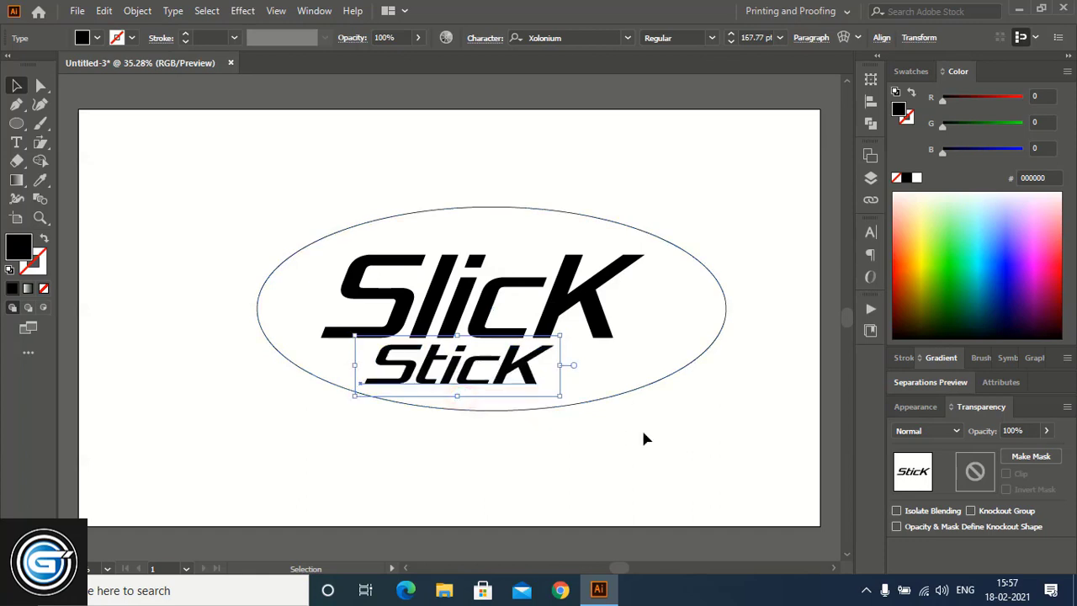
# Step: Stretch the ellipse far out past the artboard's right edge and make it slightly taller at the bottom
pyautogui.click(723, 310)
pyautogui.moveTo(725, 310); pyautogui.dragTo(833, 310)
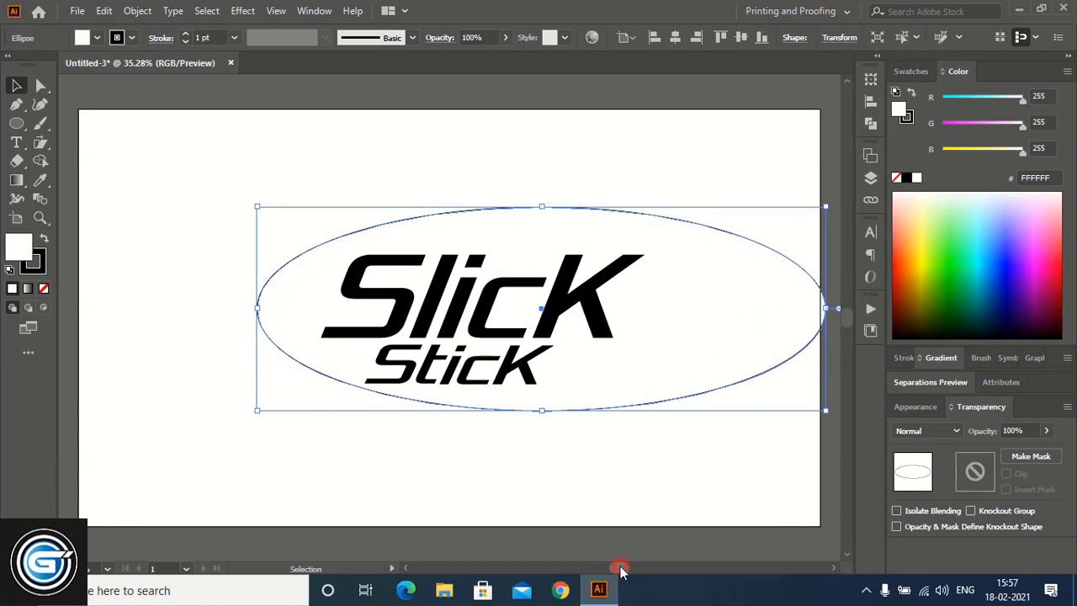
pyautogui.moveTo(619, 570); pyautogui.dragTo(629, 569)
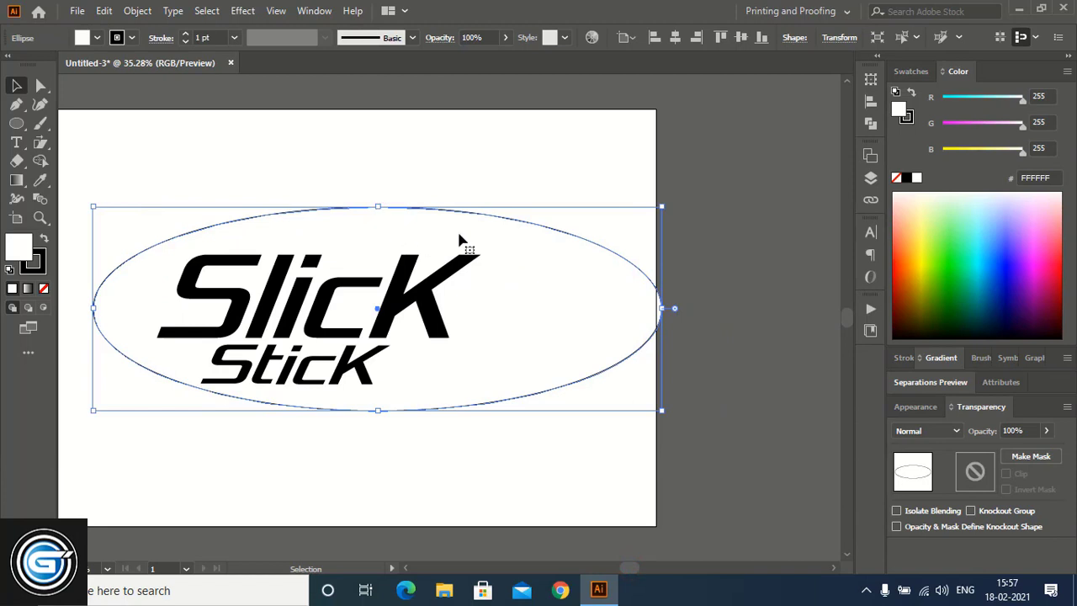
pyautogui.moveTo(661, 308); pyautogui.dragTo(714, 308)
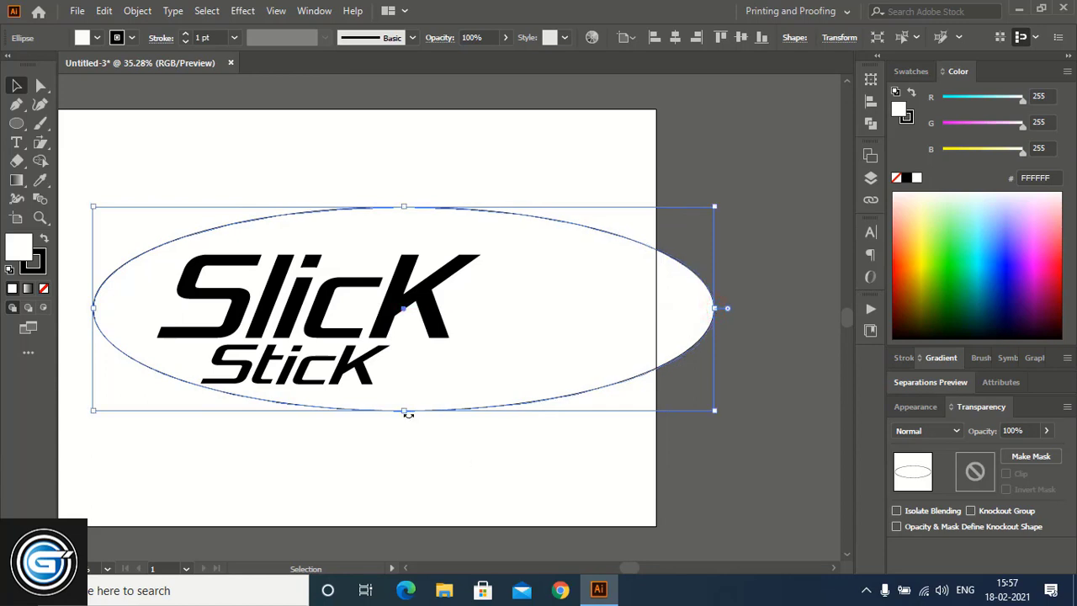
pyautogui.moveTo(406, 415); pyautogui.dragTo(404, 428)
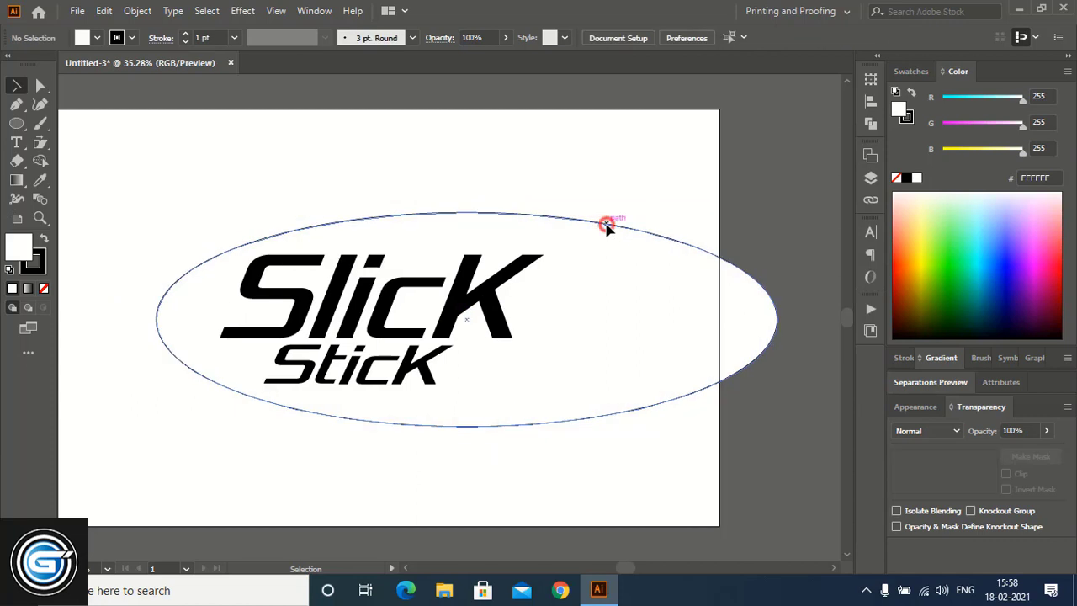
# Step: Remove the ellipse's fill, keeping only its 1 pt black stroke
pyautogui.click(606, 227)
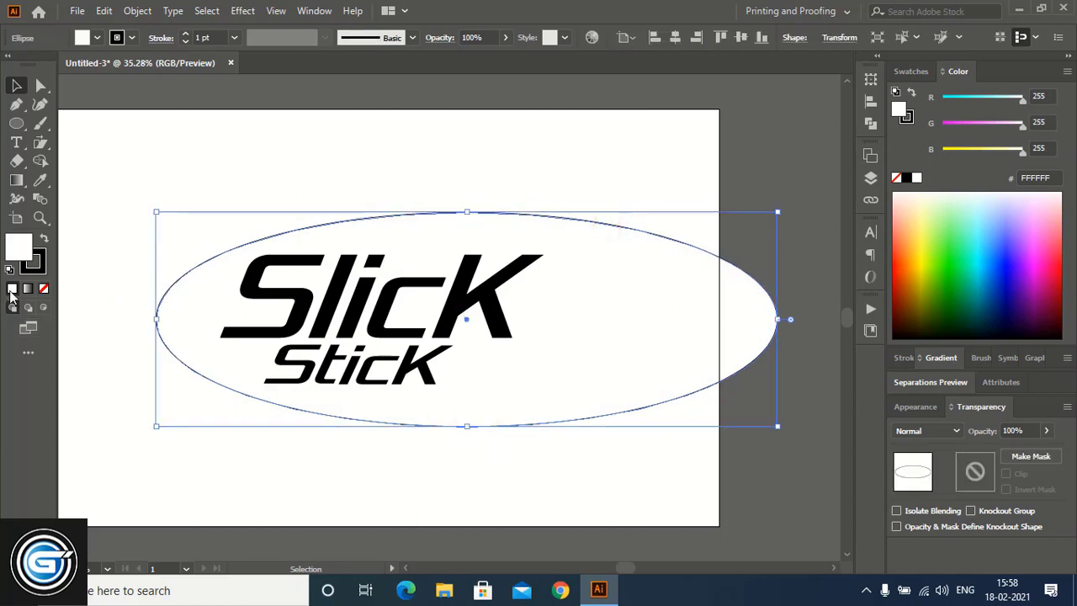
pyautogui.click(44, 289)
pyautogui.click(32, 261)
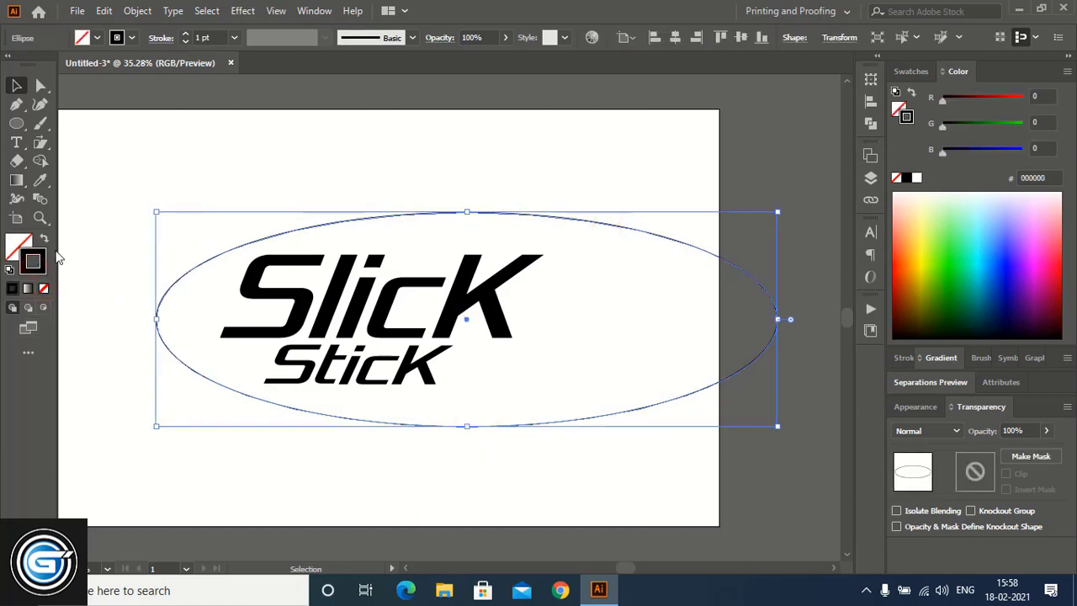
pyautogui.click(247, 161)
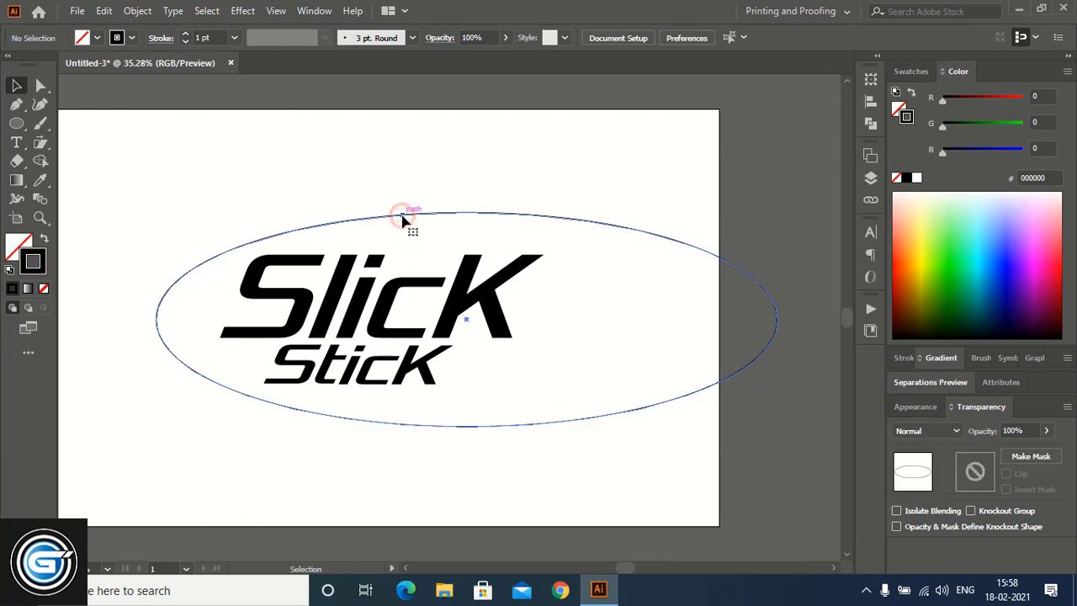
# Step: Copy the ellipse and paste the duplicate in place over the original
pyautogui.click(404, 216)
pyautogui.click(101, 12)
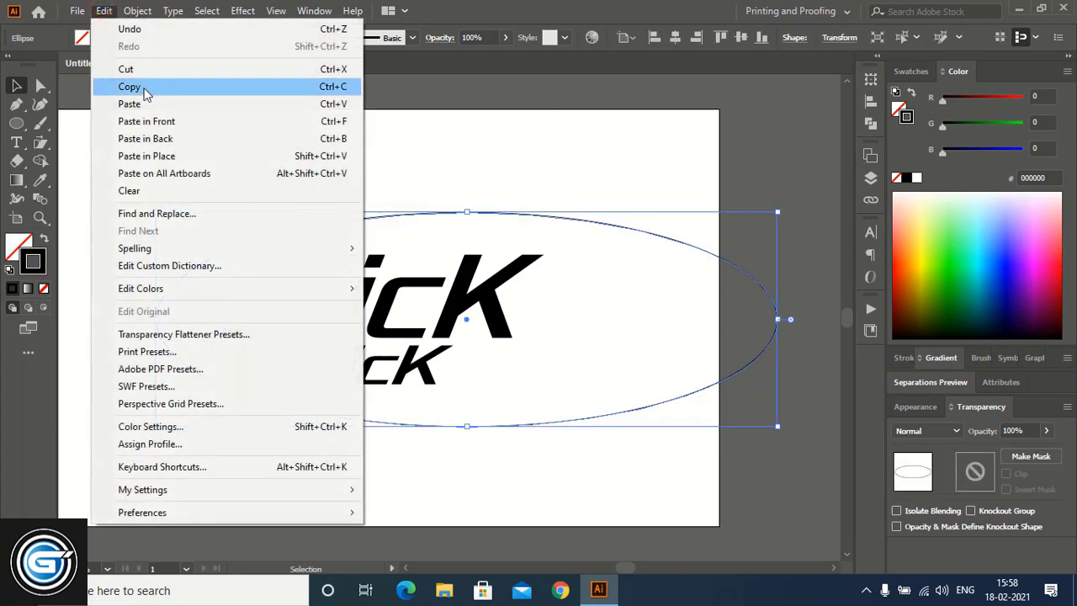
pyautogui.click(143, 89)
pyautogui.click(101, 12)
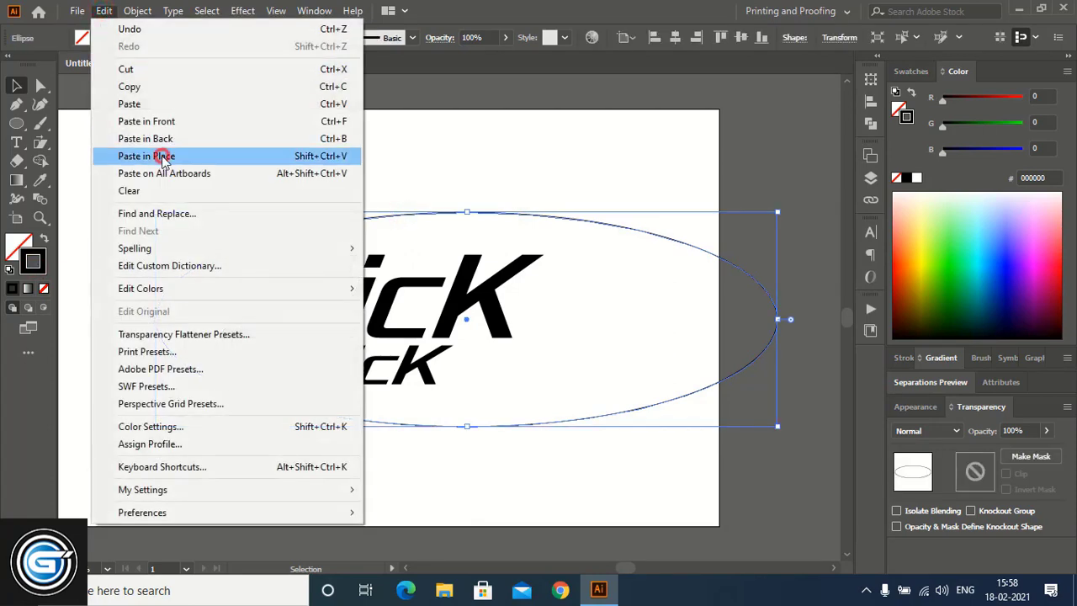
pyautogui.click(164, 159)
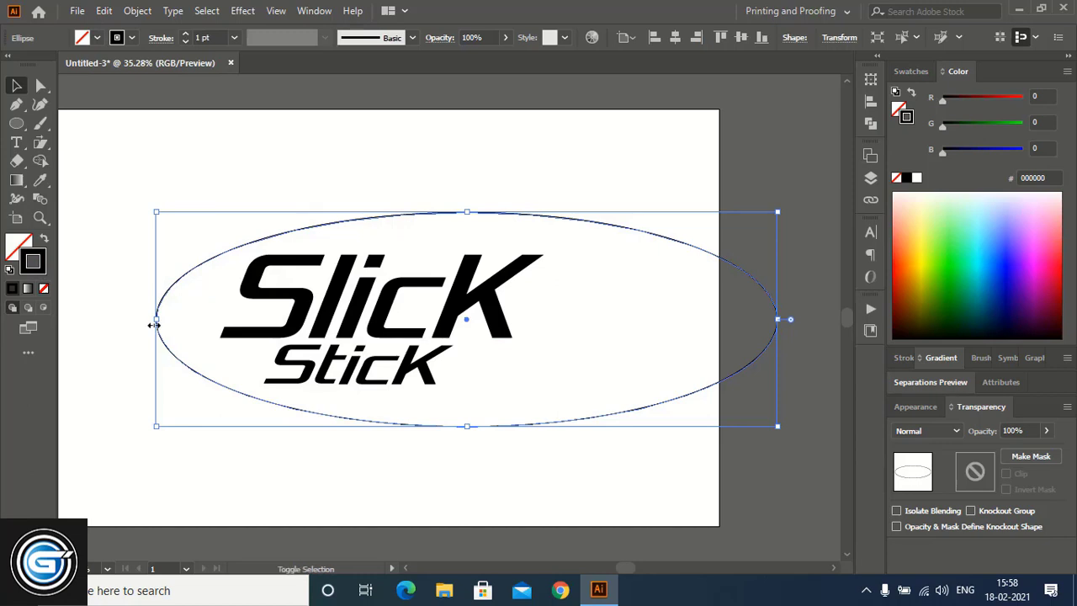
# Step: Enlarge the duplicate ellipse proportionally toward the left and nudge it down slightly so it surrounds the original
pyautogui.moveTo(154, 325); pyautogui.dragTo(102, 333)
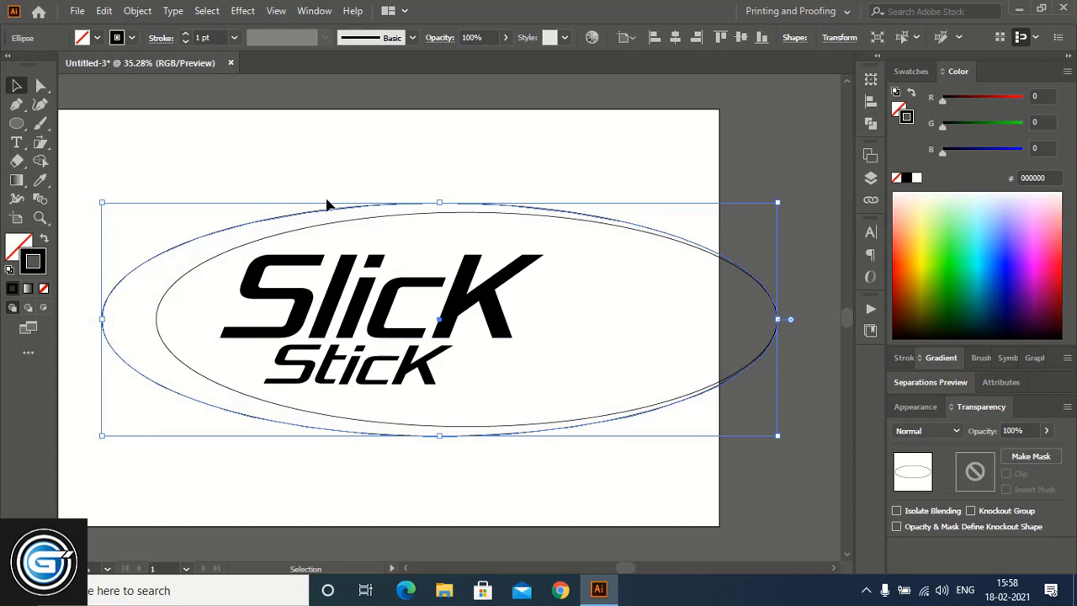
pyautogui.press('Down')
pyautogui.press('Down')
pyautogui.press('Down')
pyautogui.press('Down')
pyautogui.press('Down')
pyautogui.press('Down')
pyautogui.press('Down')
pyautogui.press('Down')
pyautogui.press('Down')
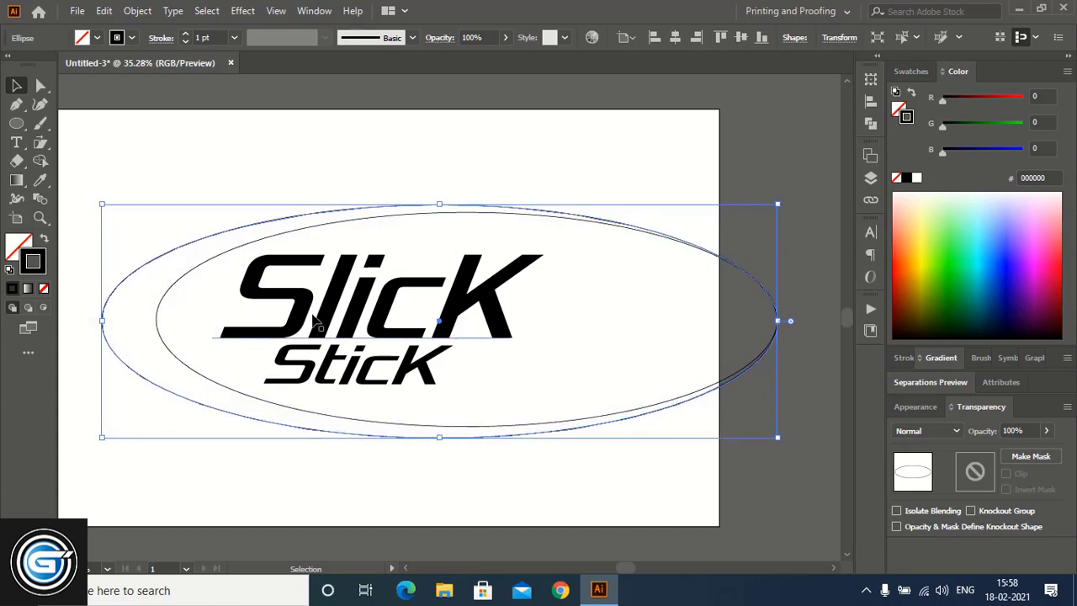
pyautogui.press('Down')
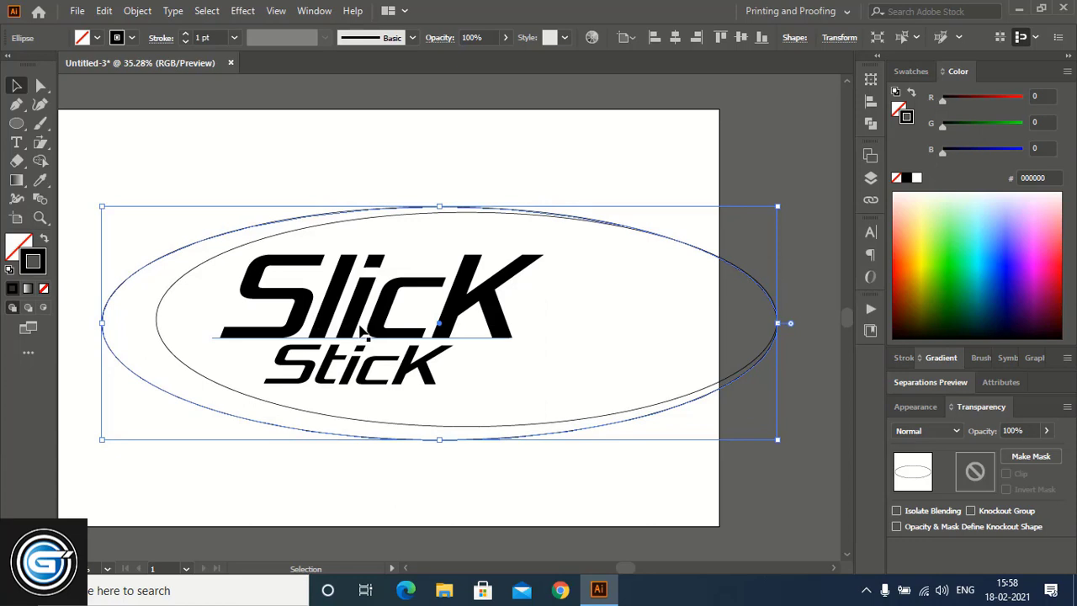
# Step: Fill the crescent between the two large ellipses with orange FC6200 using the Shape Builder tool
pyautogui.moveTo(597, 169); pyautogui.dragTo(675, 307)
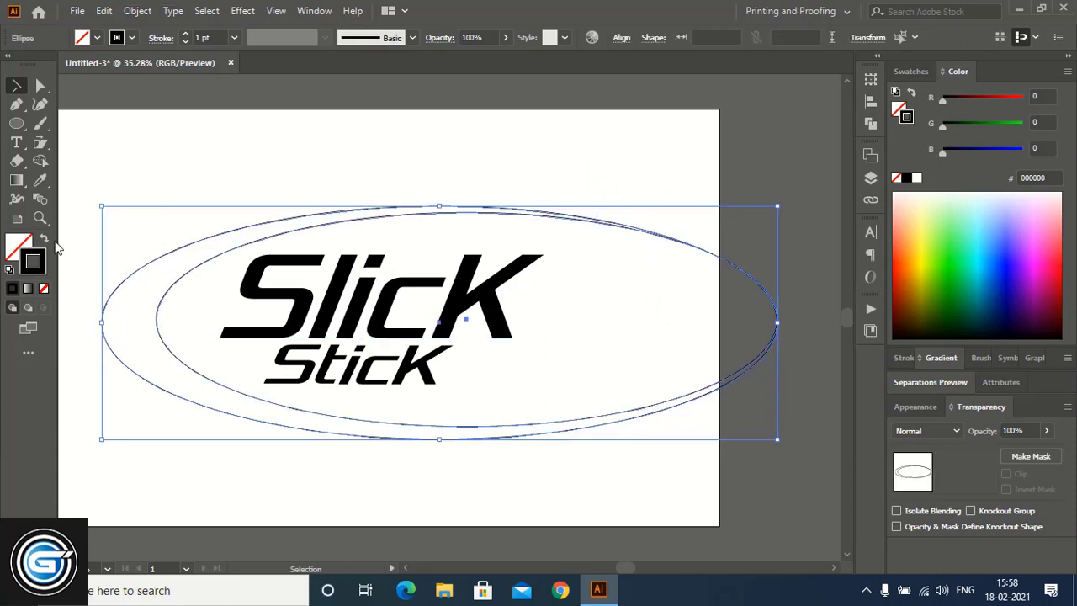
pyautogui.click(40, 160)
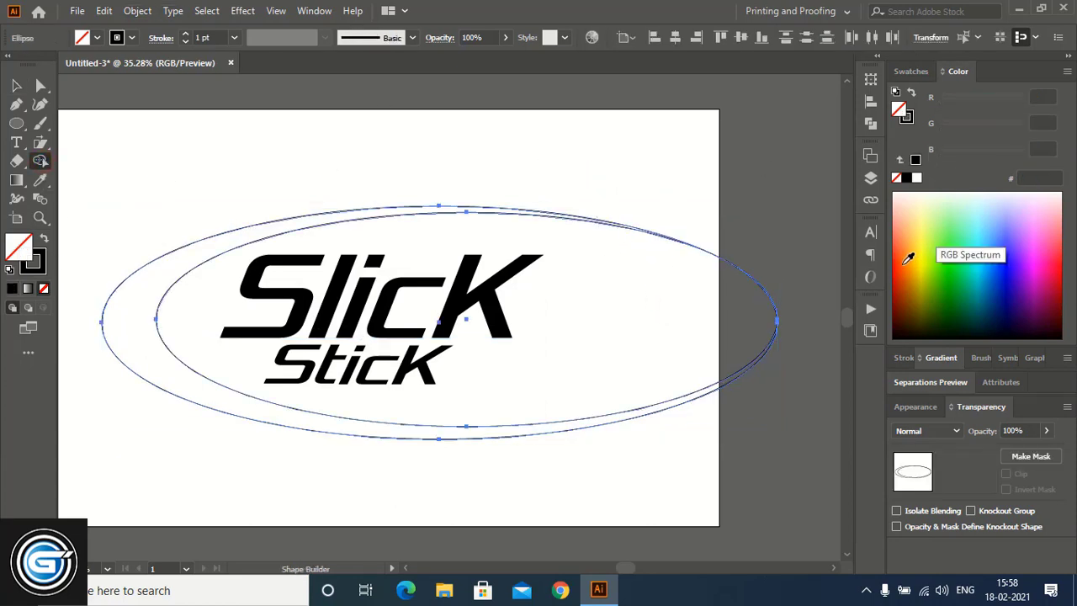
pyautogui.click(908, 258)
pyautogui.click(159, 277)
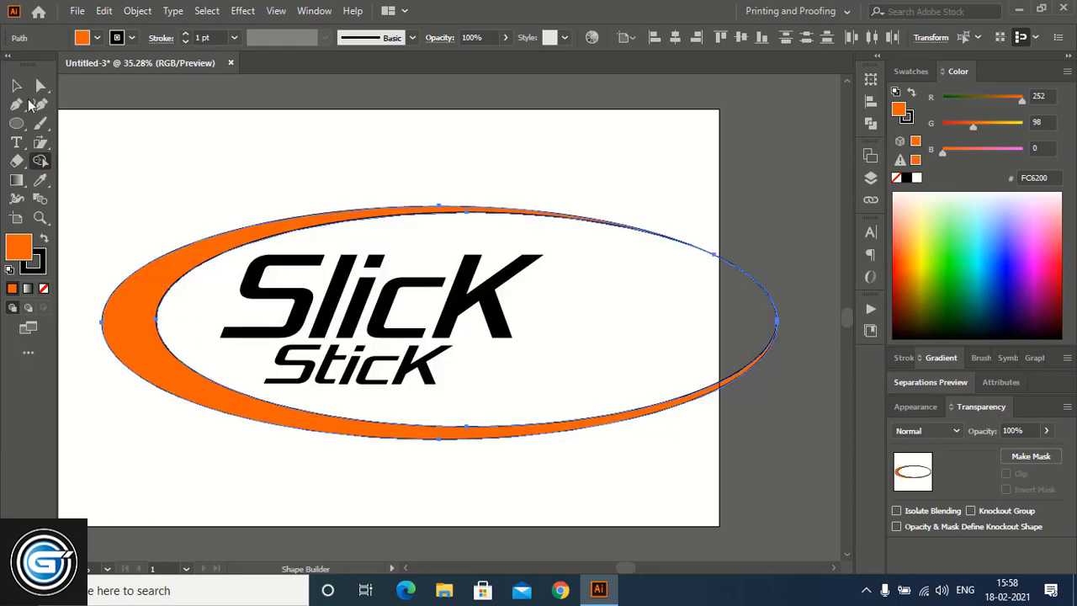
# Step: Delete the leftover ellipse outlines so only the orange crescent remains around the lettering
pyautogui.click(16, 85)
pyautogui.click(620, 154)
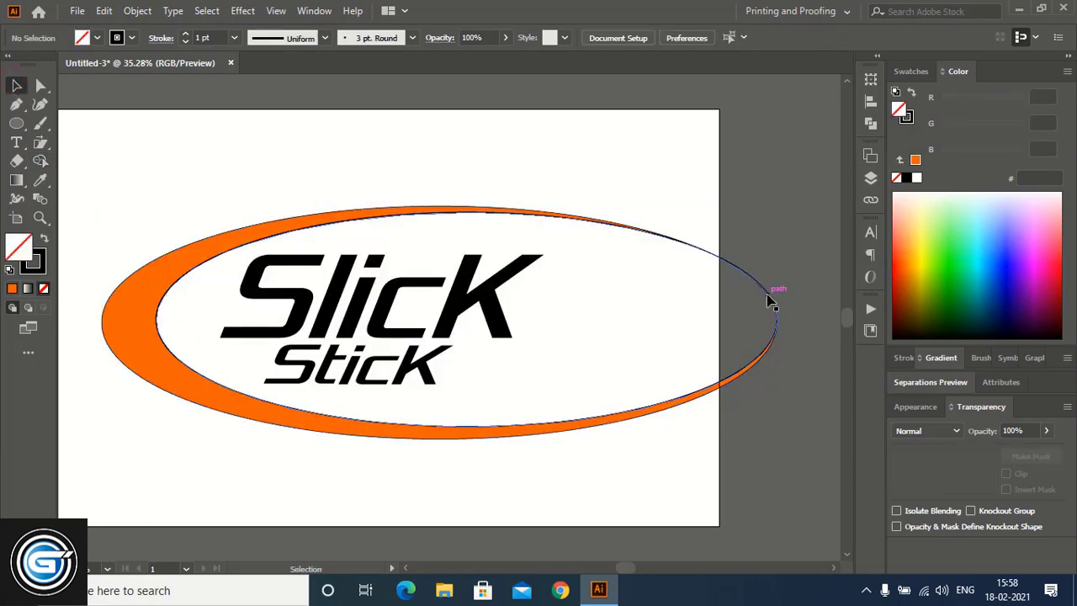
pyautogui.moveTo(772, 303); pyautogui.dragTo(779, 170)
pyautogui.press('Delete')
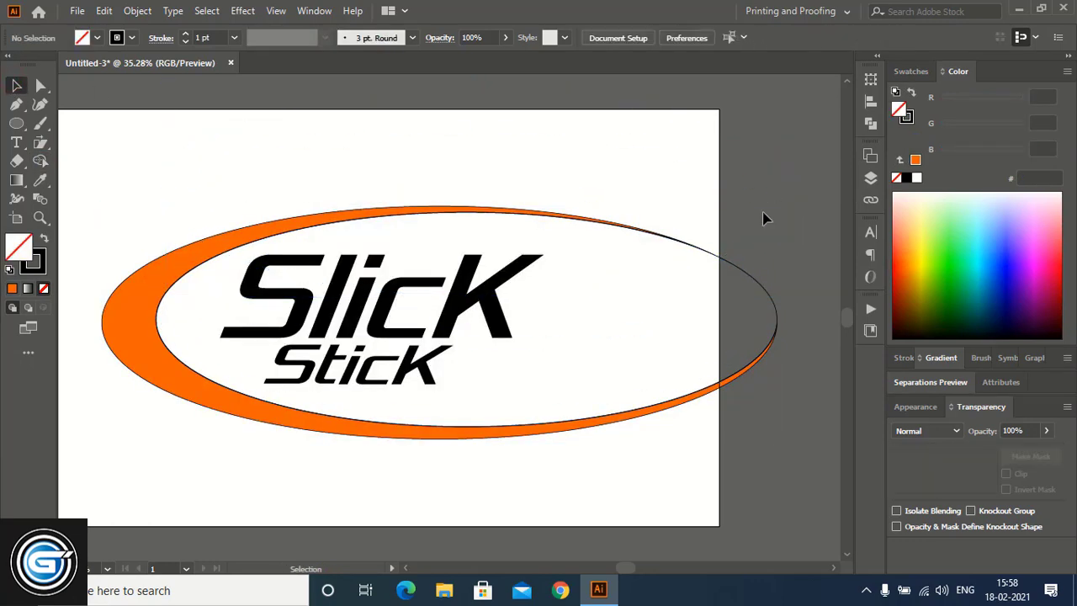
pyautogui.click(763, 287)
pyautogui.press('Delete')
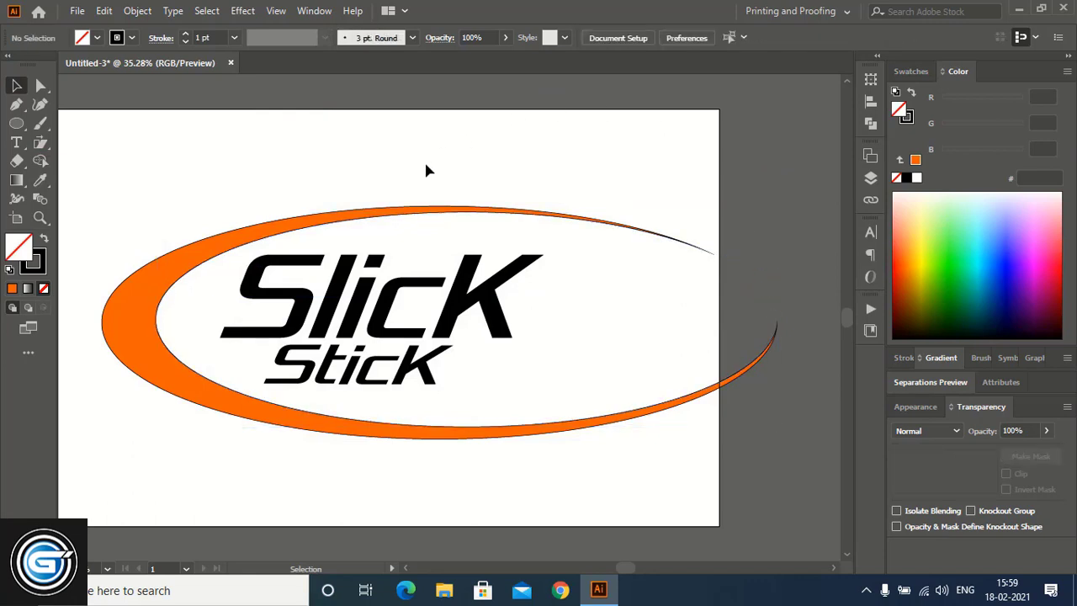
# Step: Remove the black stroke from the orange crescent, keeping its orange fill
pyautogui.click(408, 209)
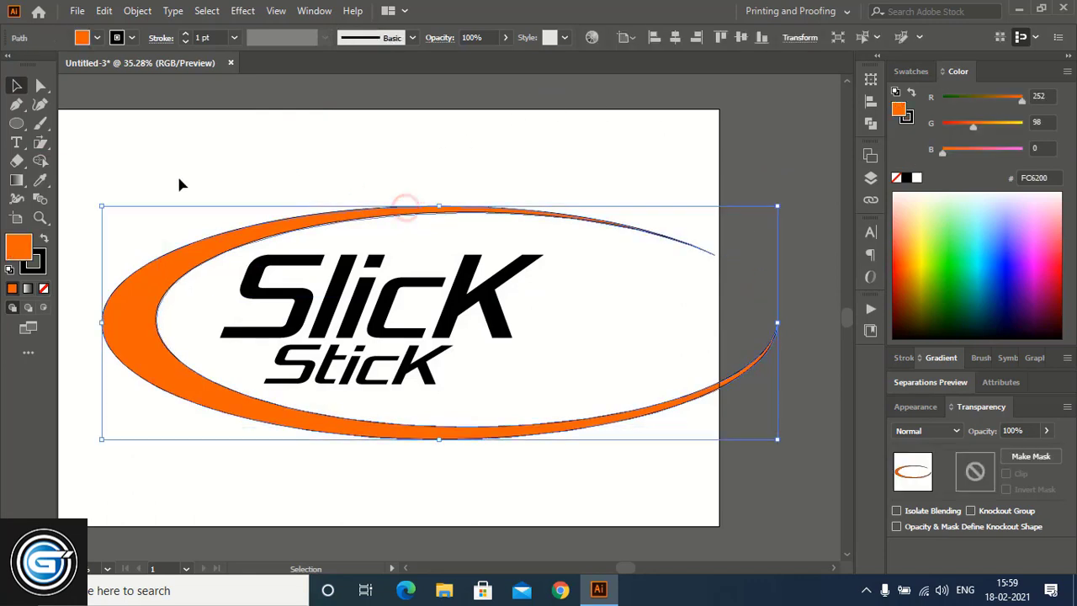
pyautogui.click(35, 265)
pyautogui.click(44, 288)
pyautogui.click(19, 244)
pyautogui.click(392, 120)
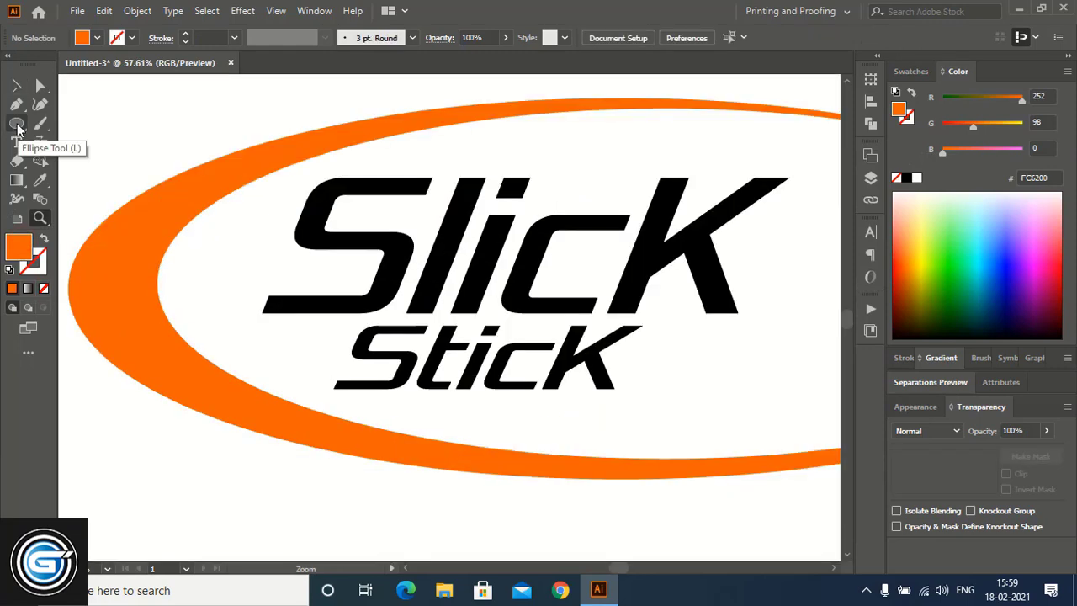
# Step: Draw a small upright ellipse over the crescent's upper-left part, overlapping the start of the "SlicK" lettering
pyautogui.click(17, 124)
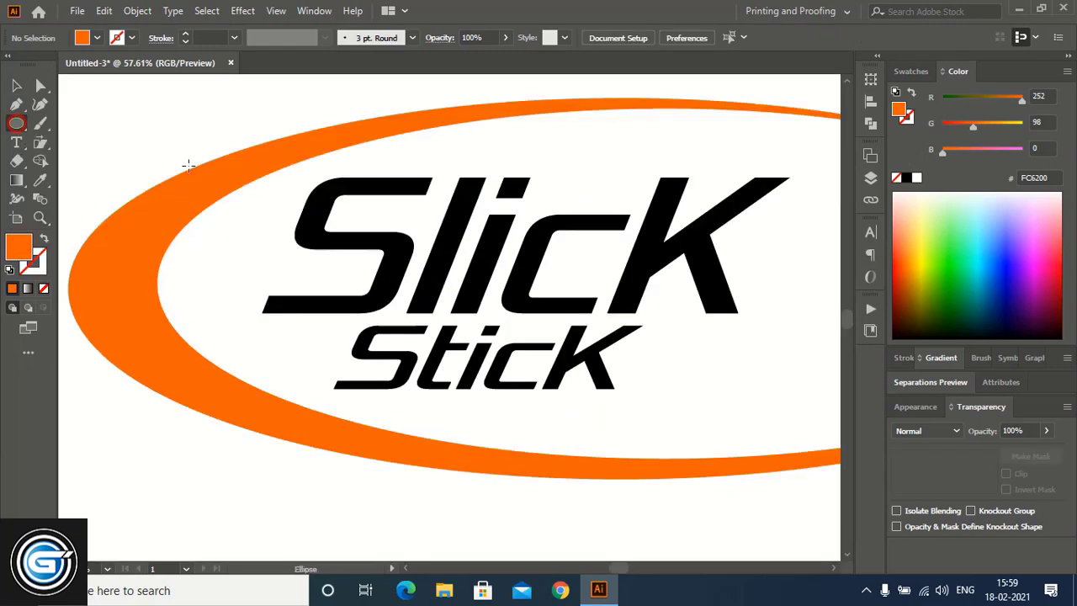
pyautogui.moveTo(152, 153); pyautogui.dragTo(305, 359)
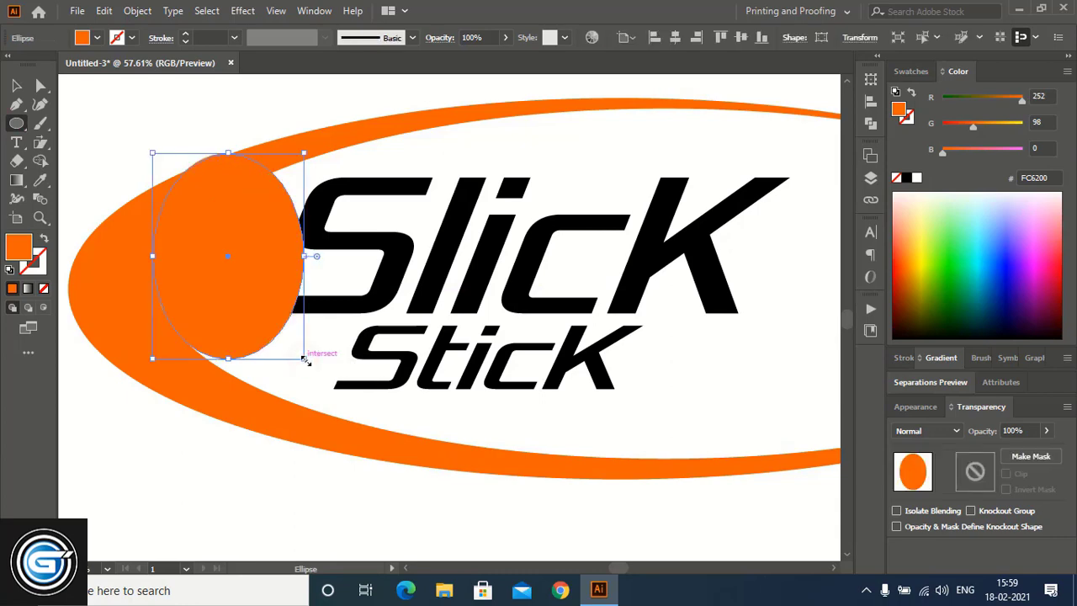
pyautogui.press('v')
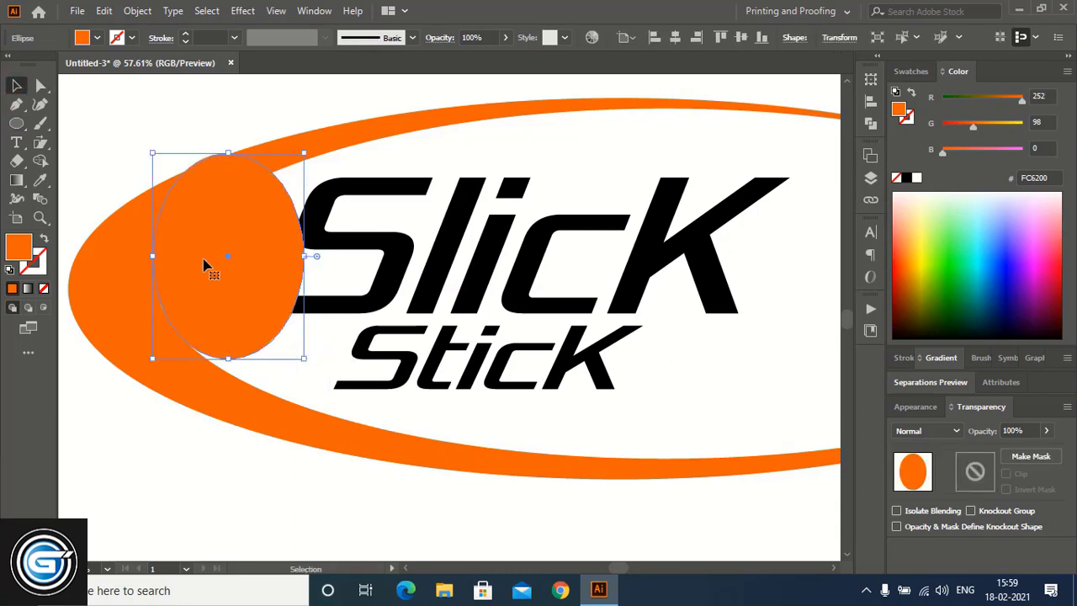
# Step: Give the small ellipse no fill and a 1 pt black stroke
pyautogui.click(44, 289)
pyautogui.click(38, 267)
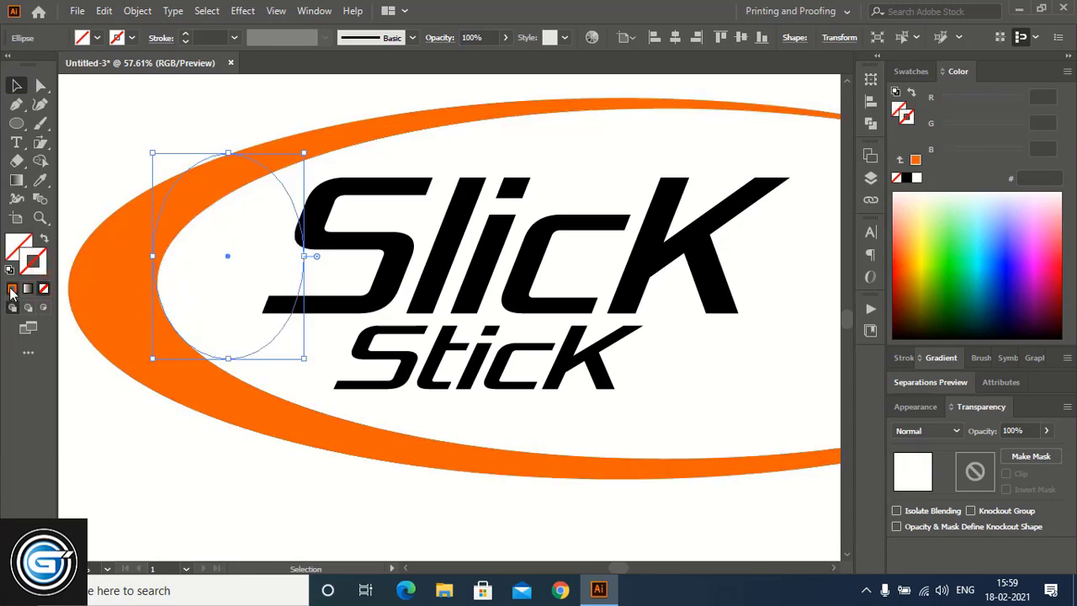
pyautogui.click(11, 288)
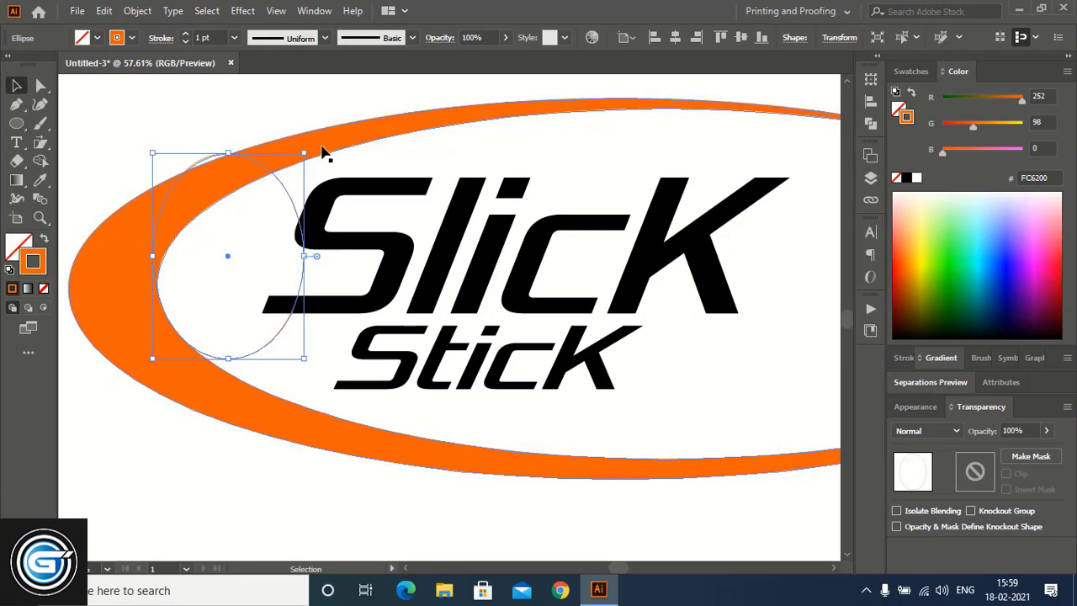
pyautogui.click(906, 178)
pyautogui.click(216, 114)
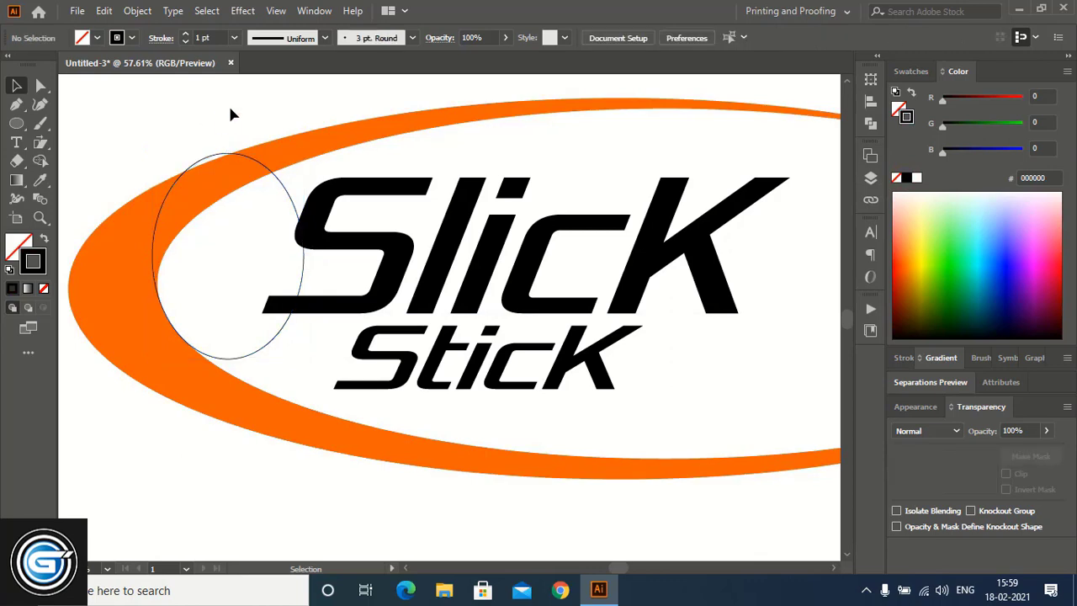
# Step: Tilt the small ellipse slightly counterclockwise, nudge it down-left, and place a duplicate slightly offset to its lower right
pyautogui.click(280, 182)
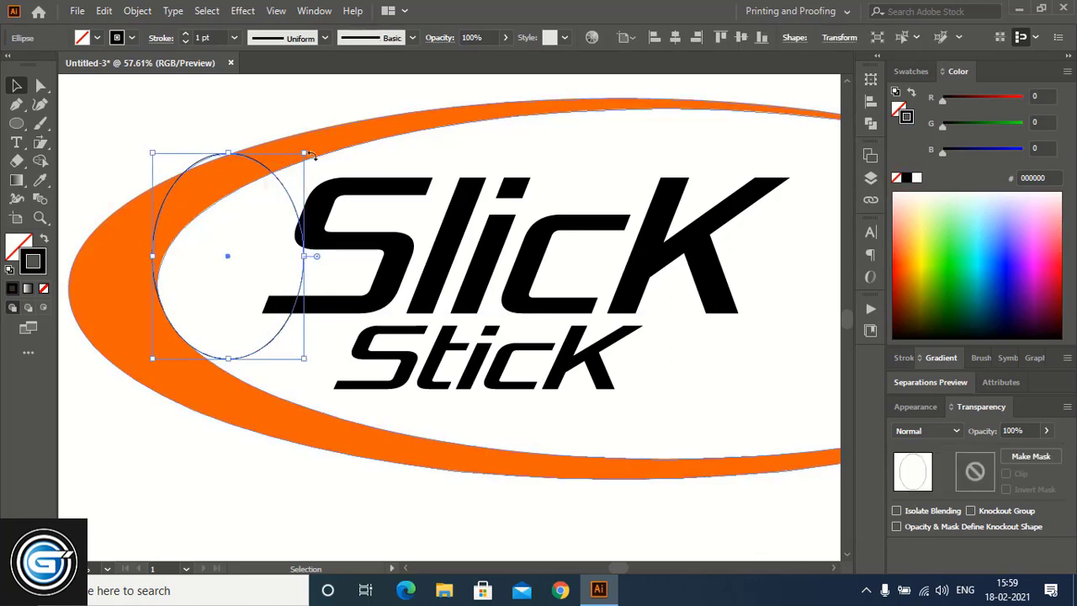
pyautogui.moveTo(308, 143); pyautogui.dragTo(268, 141)
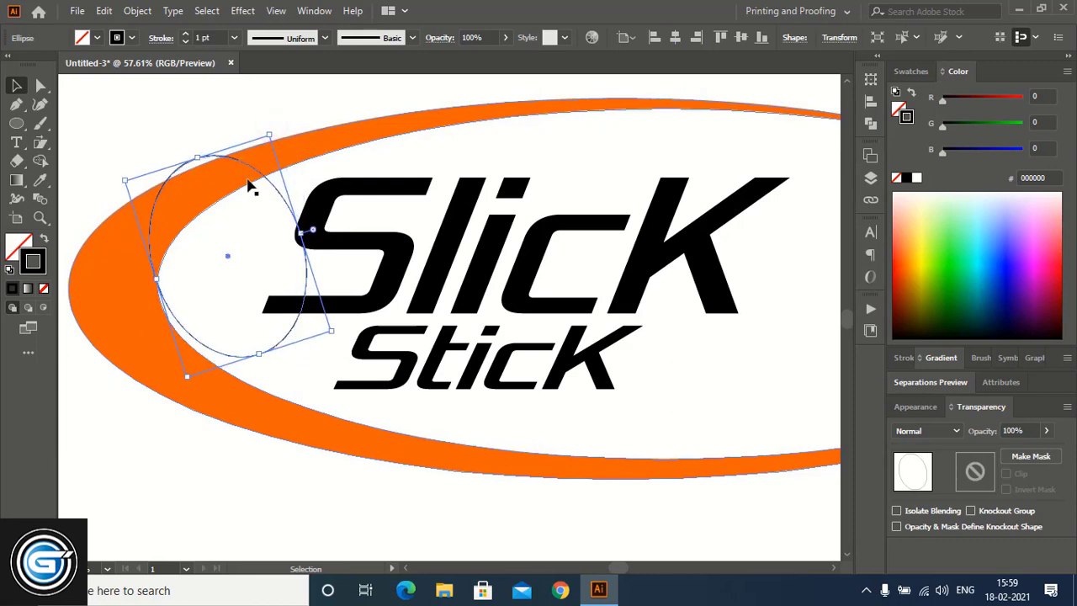
pyautogui.moveTo(275, 190); pyautogui.dragTo(270, 193)
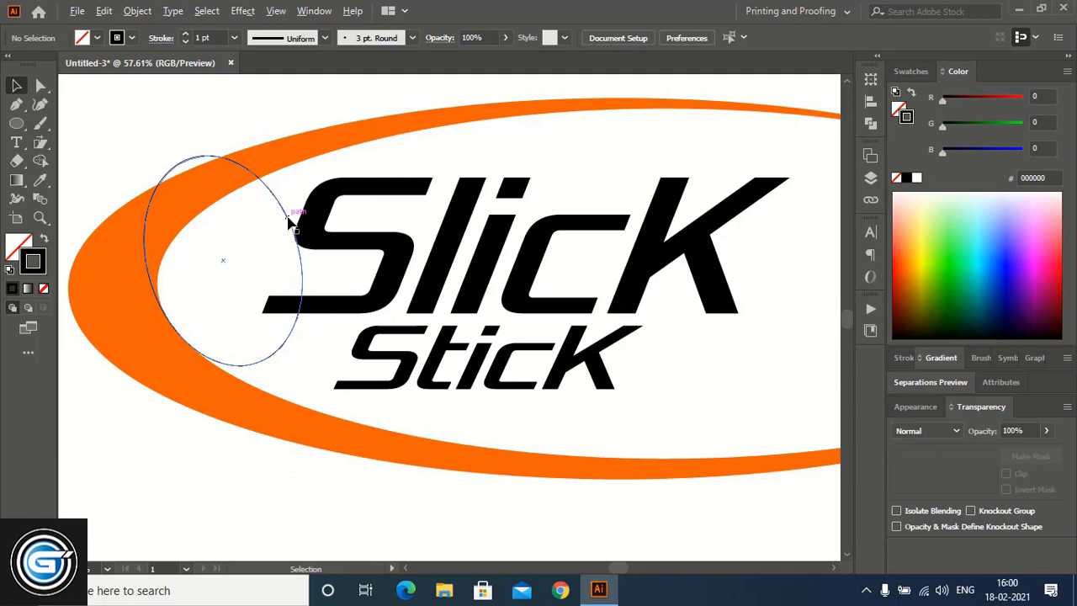
pyautogui.moveTo(287, 219)
pyautogui.mouseDown()
pyautogui.moveTo(303, 219)
pyautogui.moveTo(301, 234)
pyautogui.mouseUp()
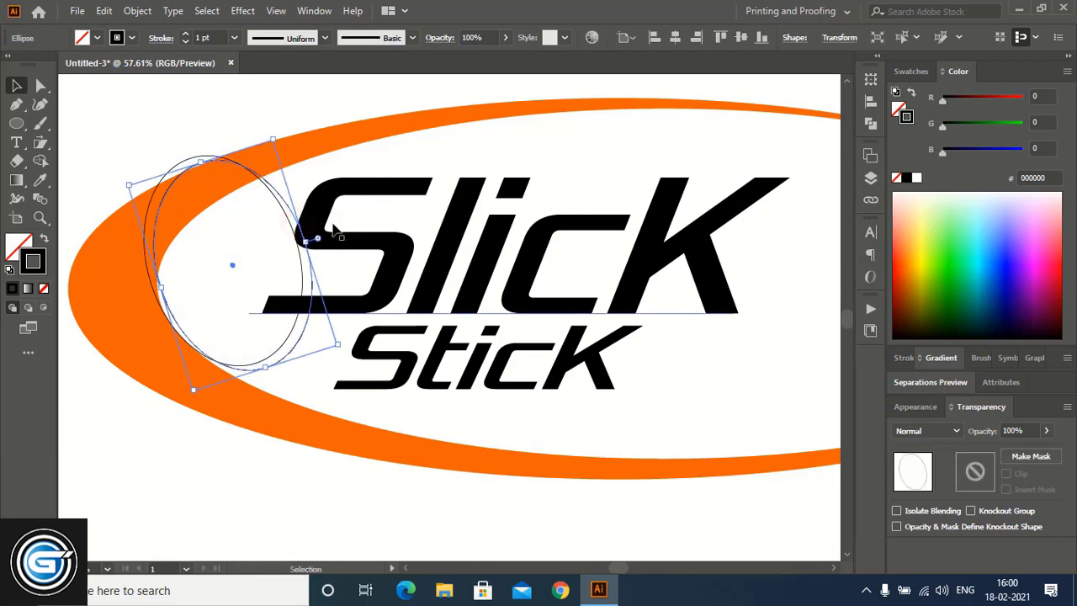
pyautogui.click(213, 110)
# Step: Cut the thin sliver between the two small ellipses out of the orange crescent with the Shape Builder tool and no fill
pyautogui.moveTo(115, 134); pyautogui.dragTo(228, 269)
pyautogui.click(39, 160)
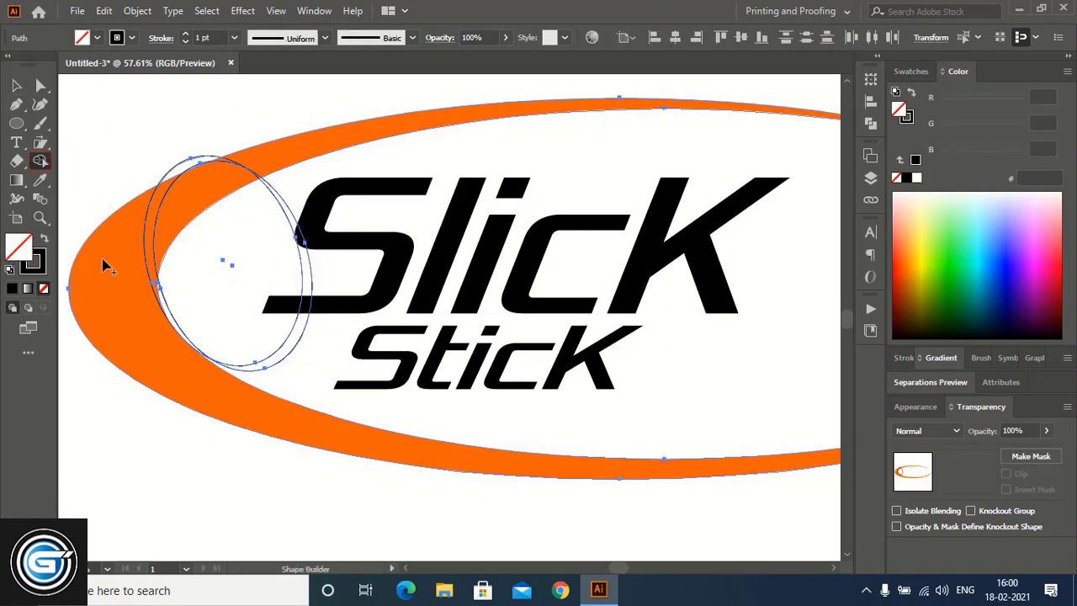
pyautogui.click(154, 218)
pyautogui.click(13, 83)
pyautogui.click(156, 111)
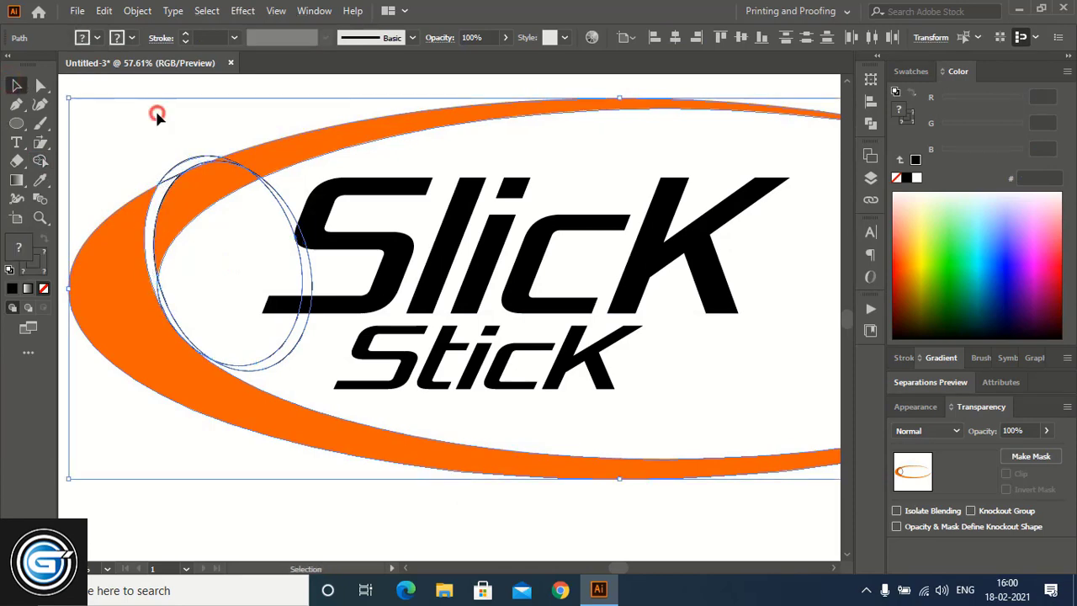
# Step: Delete the leftover outlines of the two small ellipses, leaving a curved gap in the crescent
pyautogui.moveTo(288, 190); pyautogui.dragTo(265, 210)
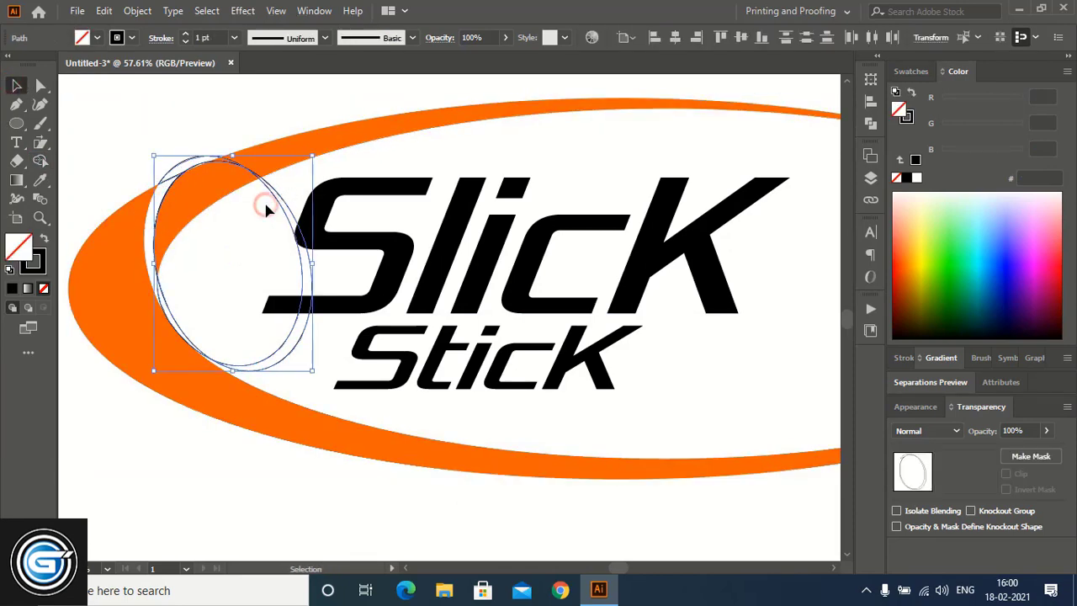
pyautogui.press('Delete')
pyautogui.hotkey('ctrl', '-')
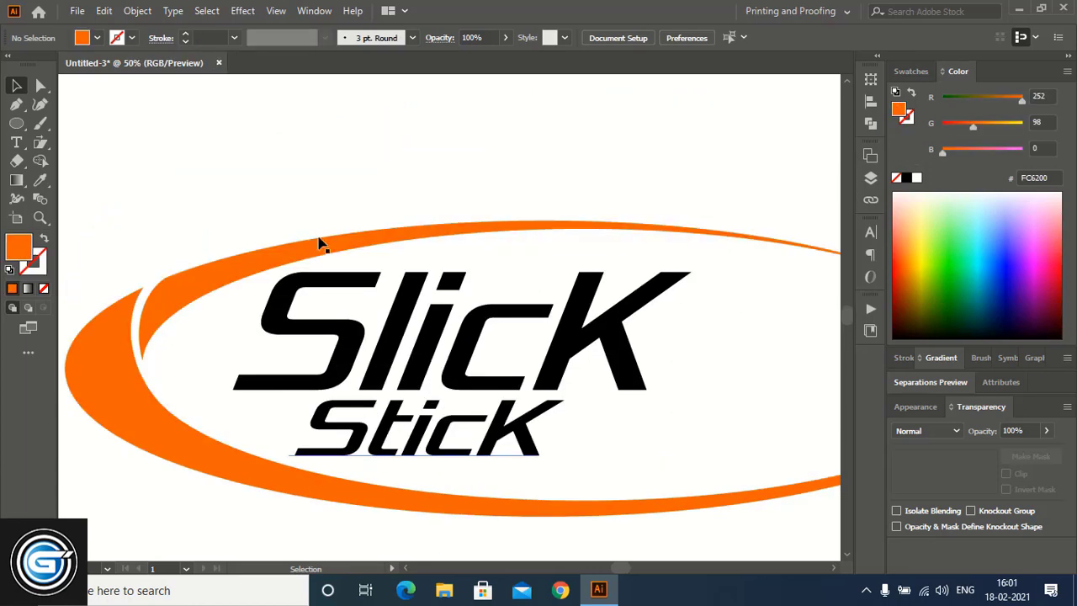
# Step: Draw an unfilled, black-stroked curved spike with the Pen tool, running from the upper arc down toward the "S" and back up to the arc
pyautogui.click(16, 105)
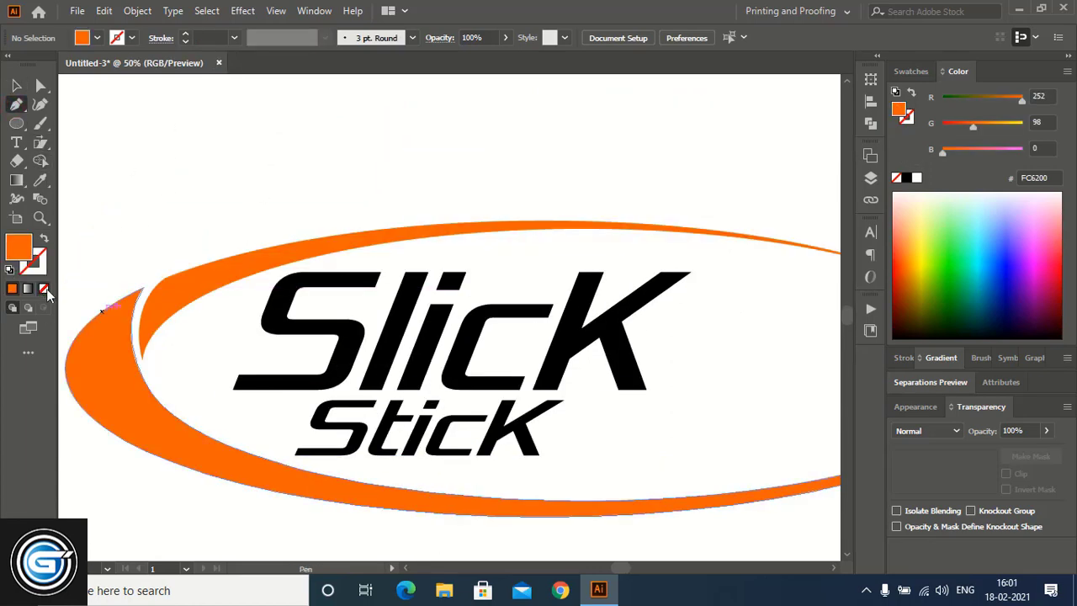
pyautogui.click(43, 288)
pyautogui.click(38, 266)
pyautogui.click(12, 289)
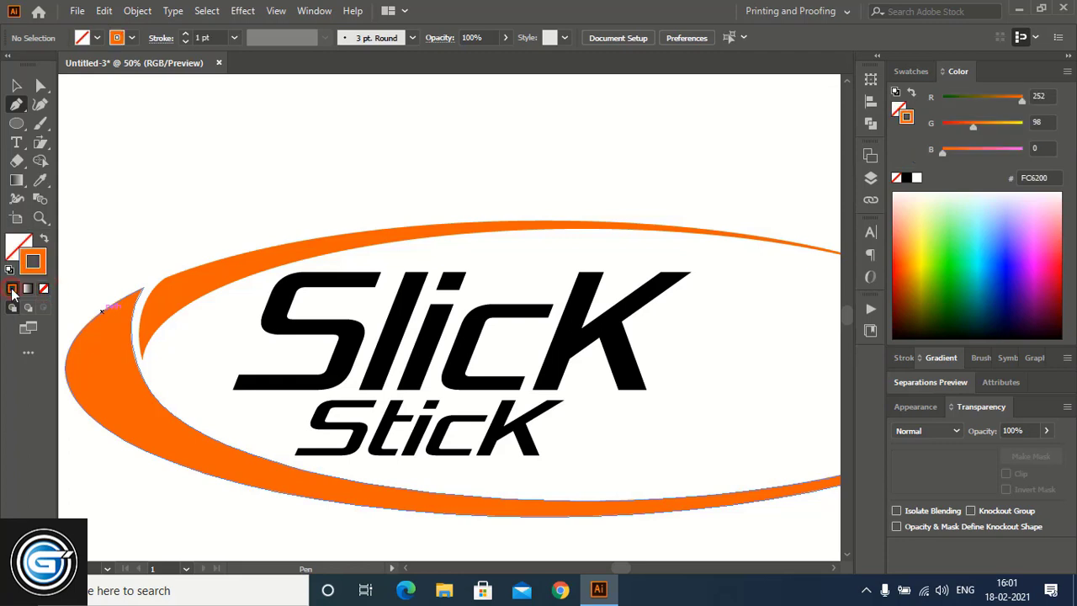
pyautogui.click(906, 178)
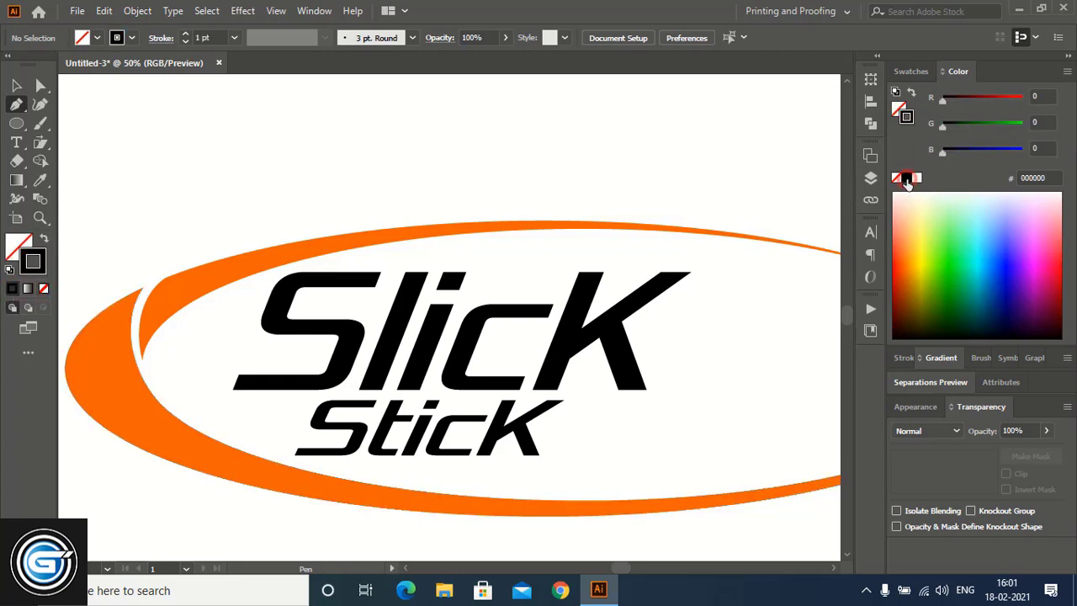
pyautogui.click(597, 221)
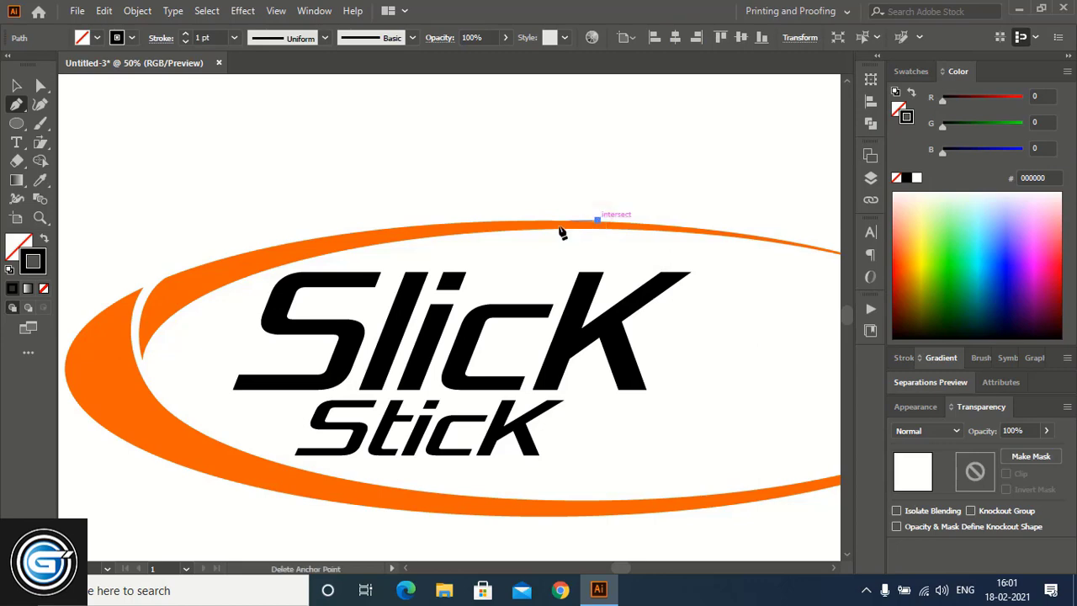
pyautogui.moveTo(351, 271); pyautogui.dragTo(271, 315)
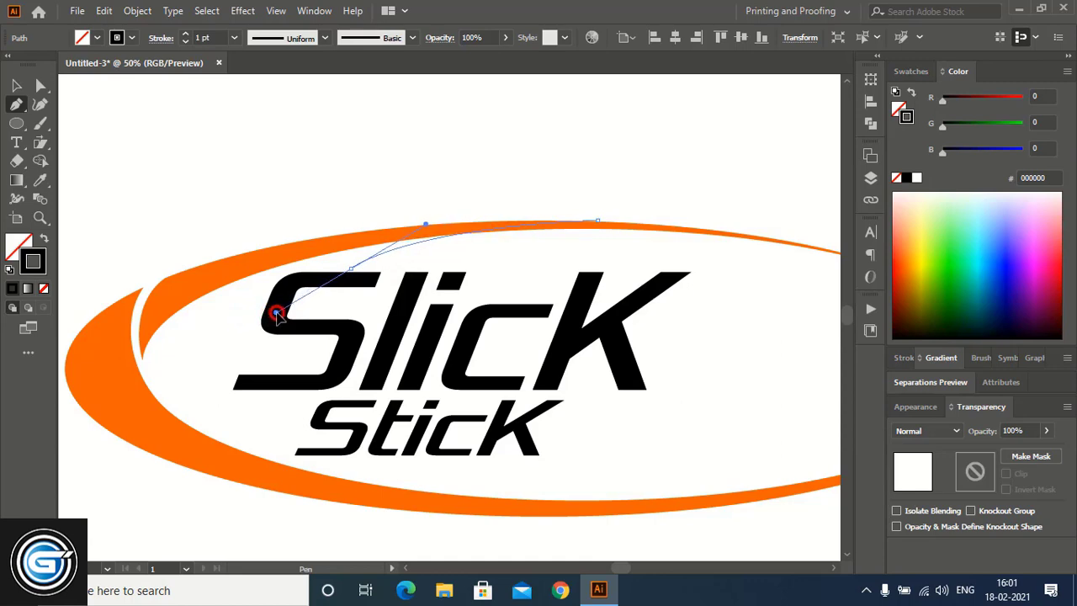
pyautogui.moveTo(278, 313); pyautogui.dragTo(279, 309)
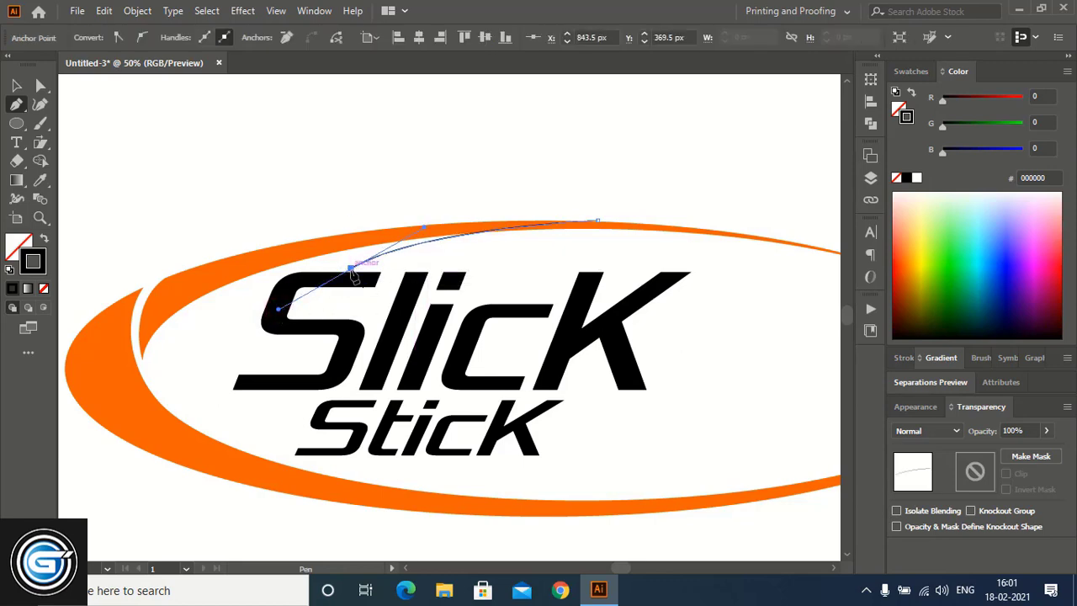
pyautogui.moveTo(350, 269); pyautogui.dragTo(387, 249)
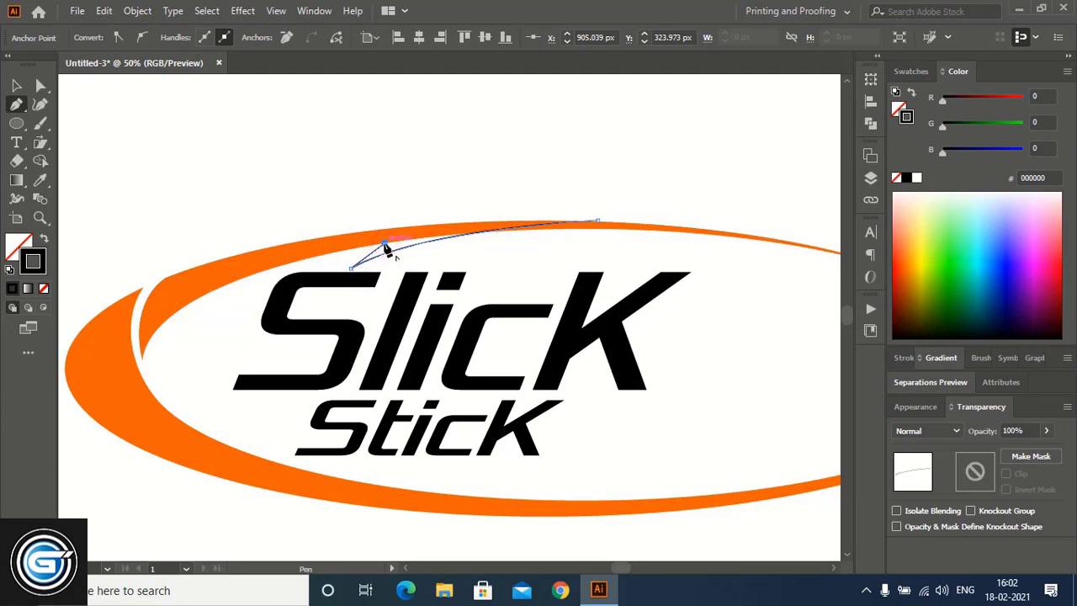
pyautogui.moveTo(387, 249); pyautogui.dragTo(31, 104)
pyautogui.click(17, 85)
pyautogui.click(404, 164)
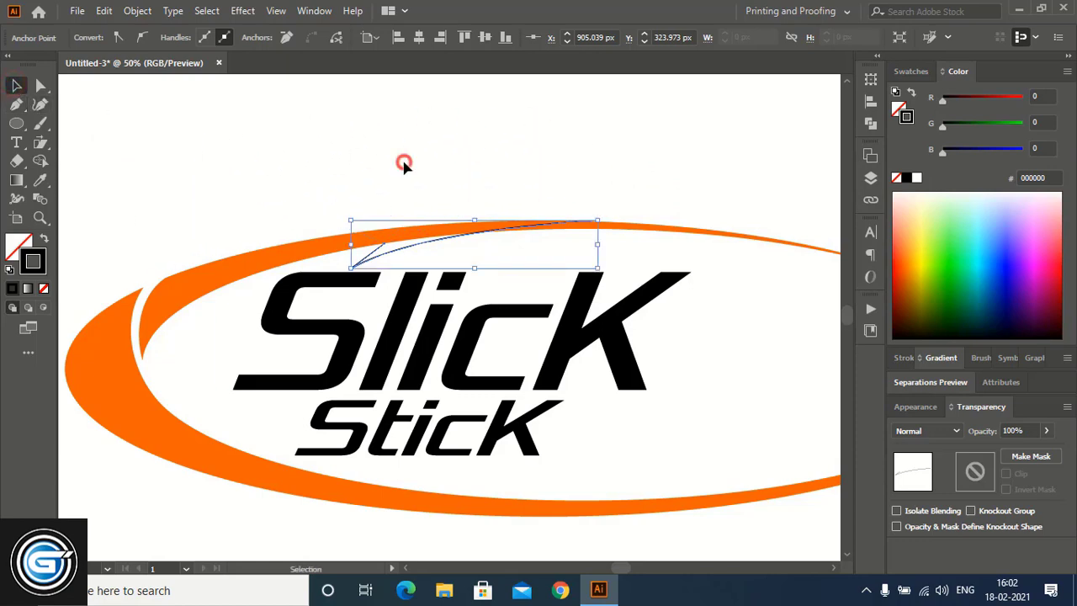
# Step: Merge the spike into the upper orange arc with the Shape Builder tool, using fill color FF4A0D
pyautogui.moveTo(412, 203); pyautogui.dragTo(467, 252)
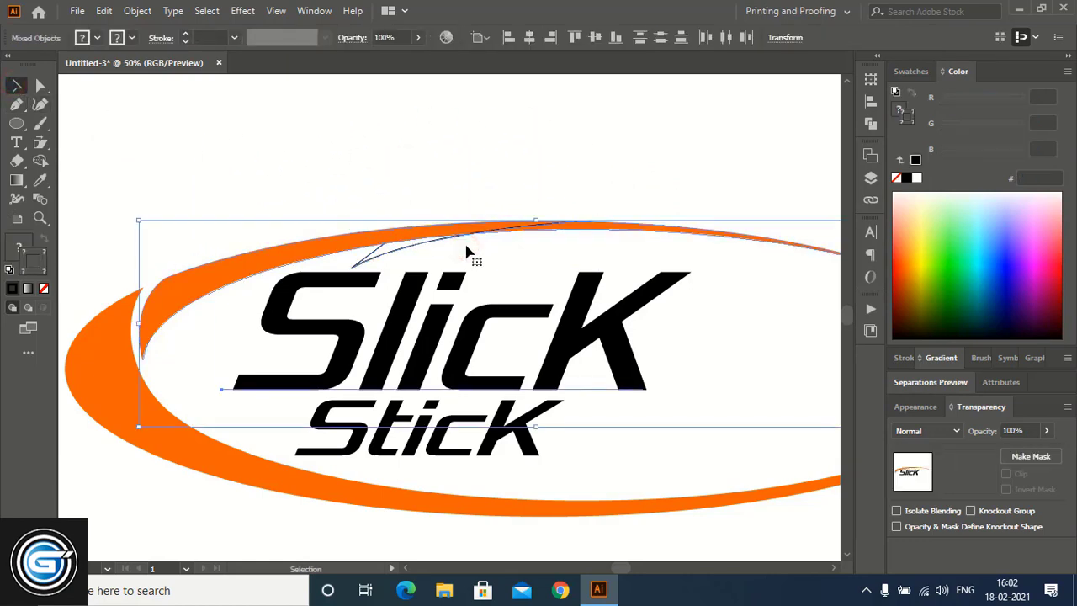
pyautogui.click(39, 161)
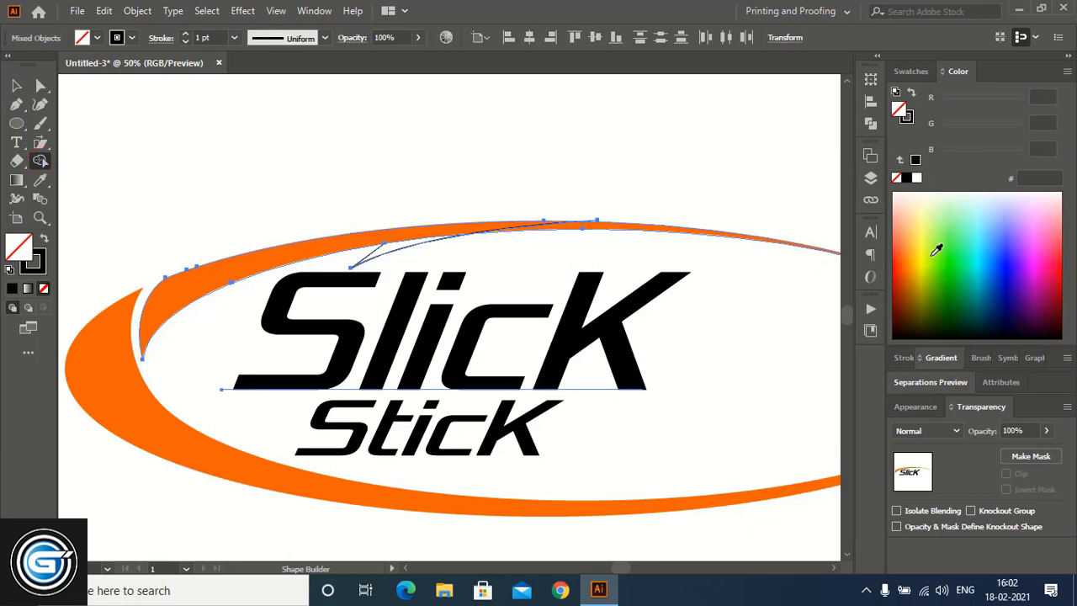
pyautogui.click(904, 254)
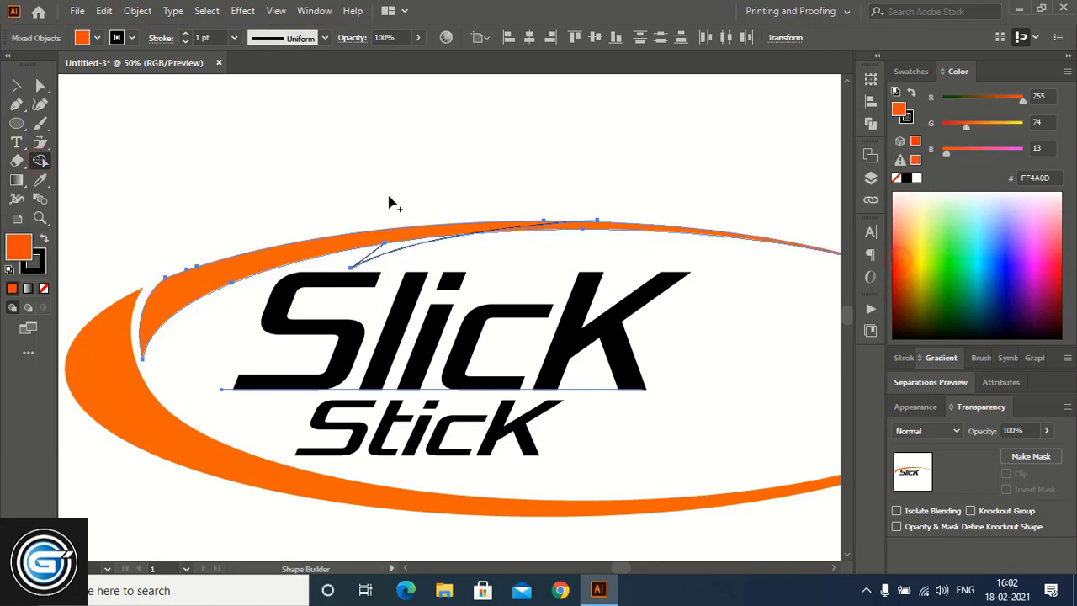
pyautogui.click(397, 246)
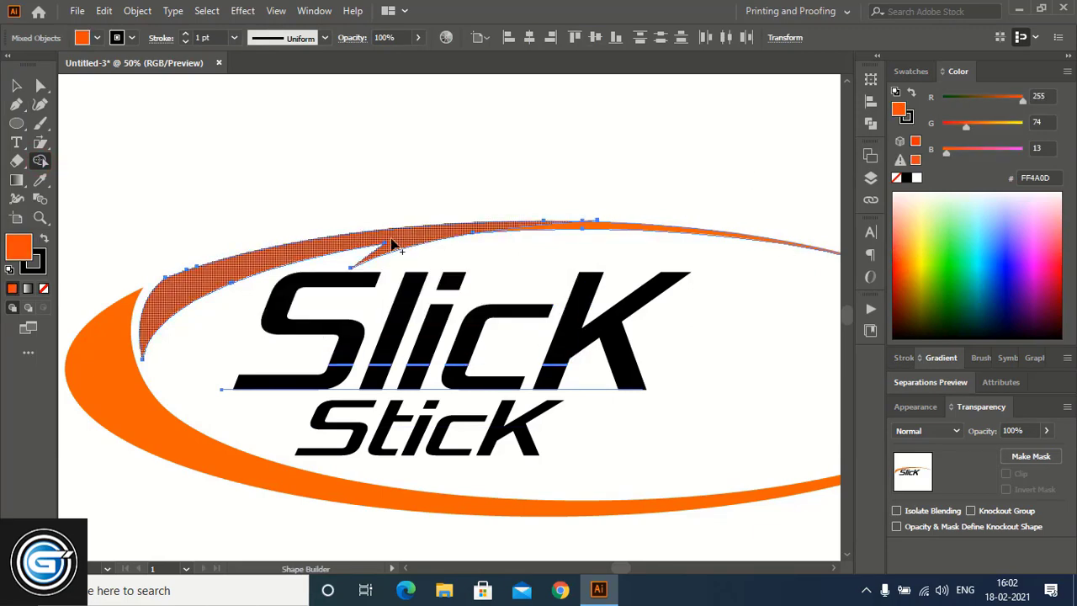
pyautogui.click(17, 86)
pyautogui.click(516, 139)
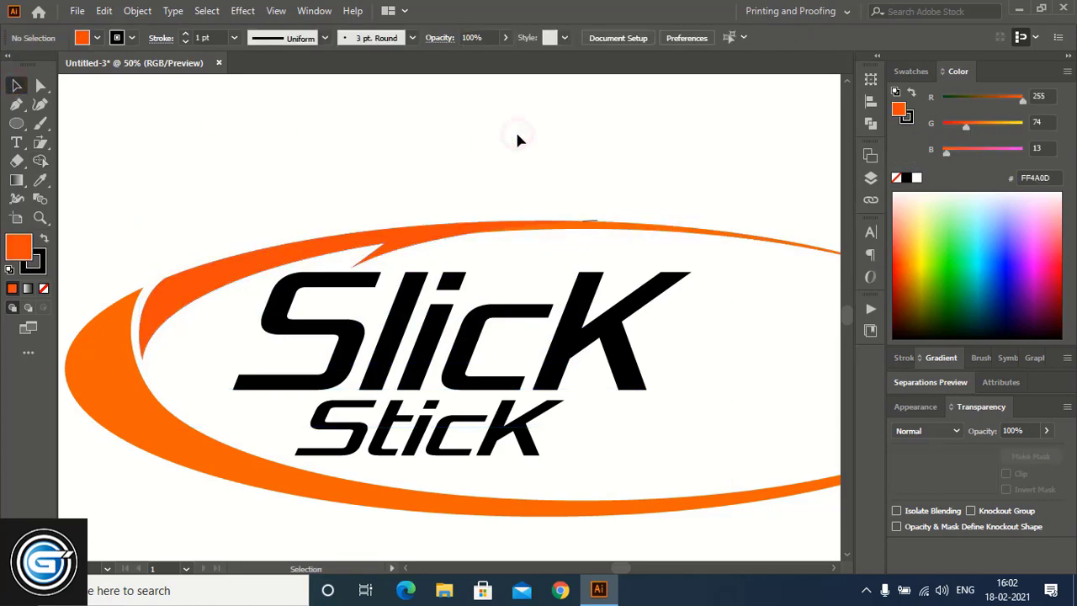
# Step: Delete the thin orange remainder extending beyond the upper arc and the small leftover path fragment at the arc's tip
pyautogui.click(641, 234)
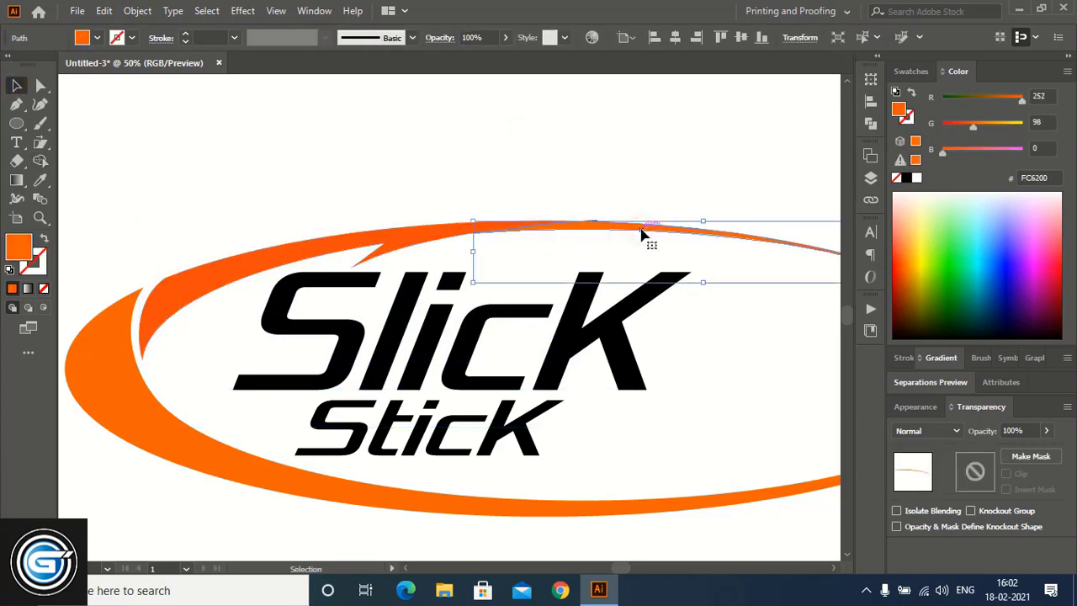
pyautogui.press('Delete')
pyautogui.click(594, 219)
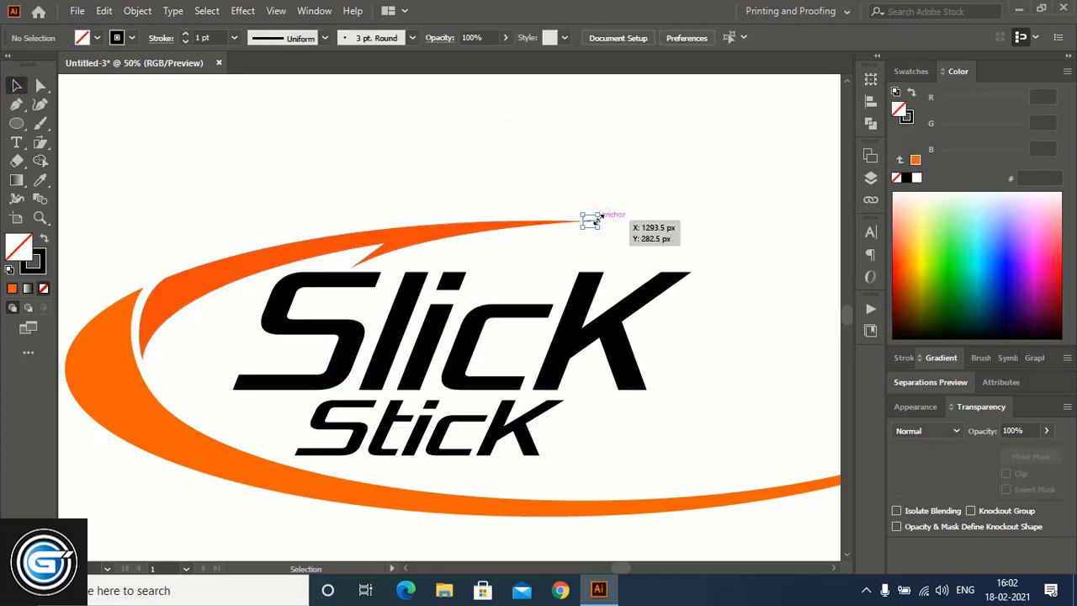
# Step: Expand the "SlicK" and "SticK" text objects into editable shapes
pyautogui.scroll(-3, 678, 173)
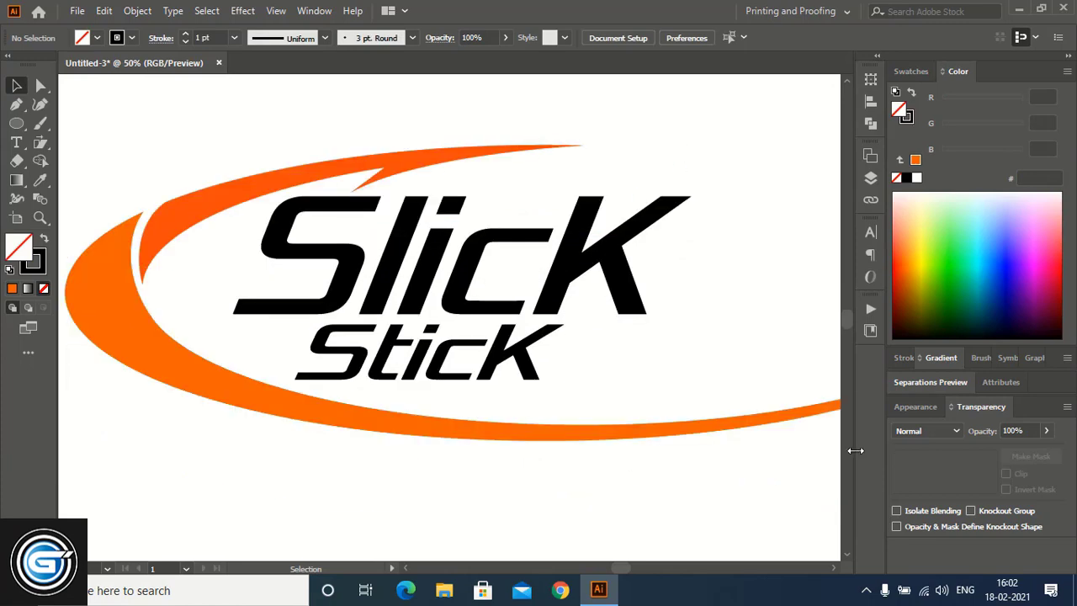
pyautogui.click(575, 260)
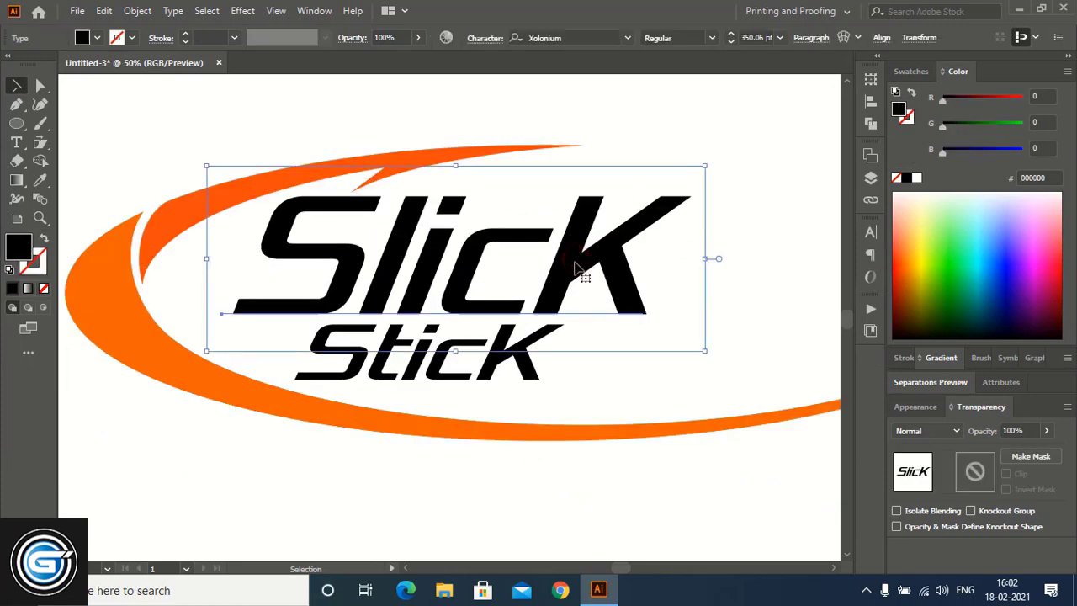
pyautogui.keyDown('shift'); pyautogui.click(519, 365); pyautogui.keyUp('shift')
pyautogui.click(134, 11)
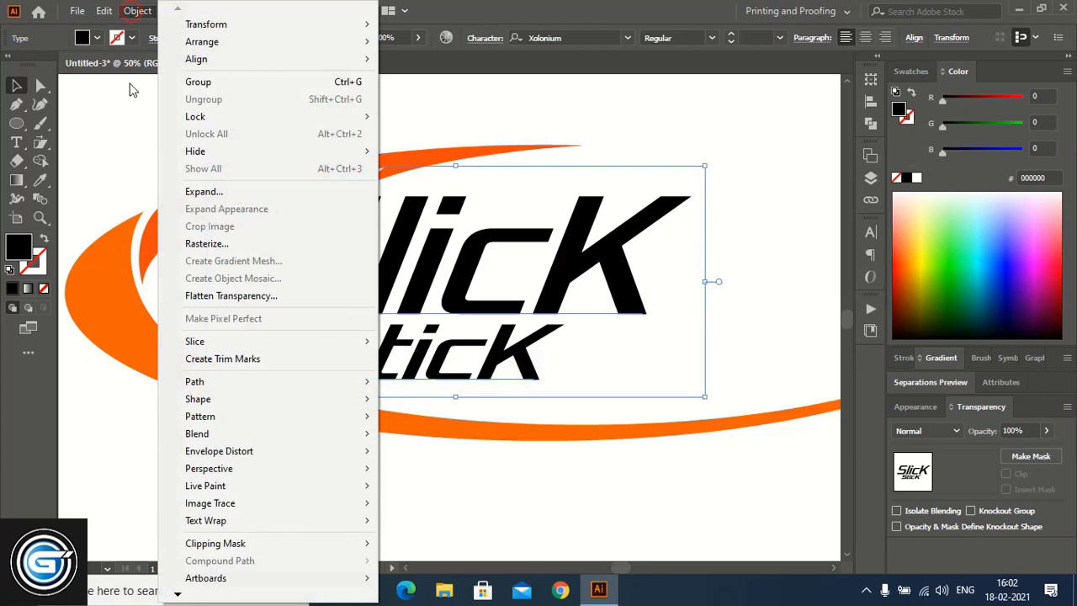
pyautogui.click(224, 188)
pyautogui.click(499, 383)
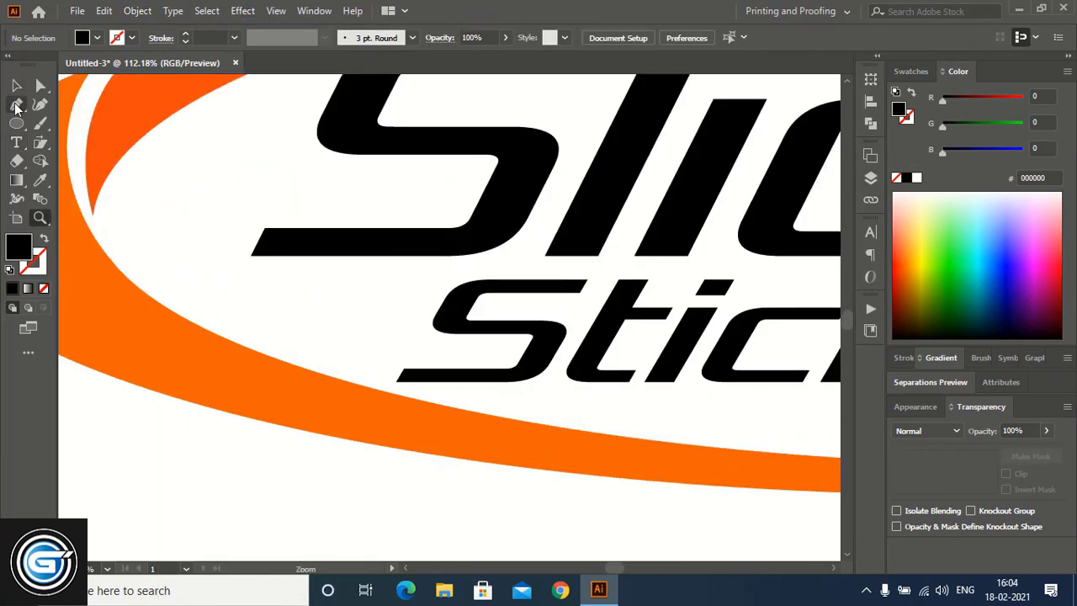
# Step: Draw a curved Pen path linking the lower orange band to the base of the "S" in "SticK", back under the lettering and down to a pointed tip
pyautogui.click(16, 106)
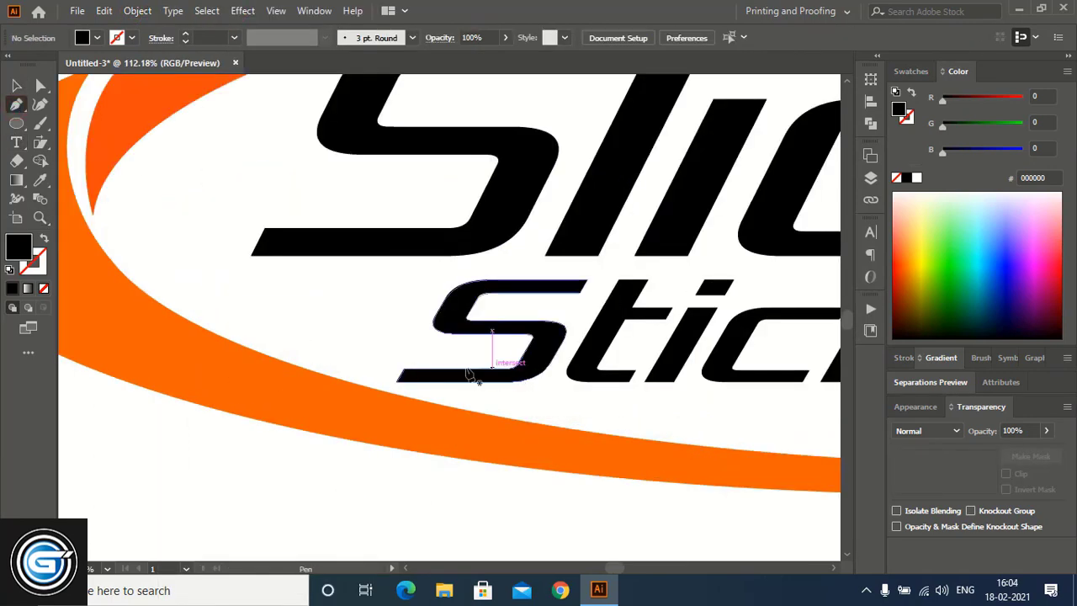
pyautogui.click(438, 369)
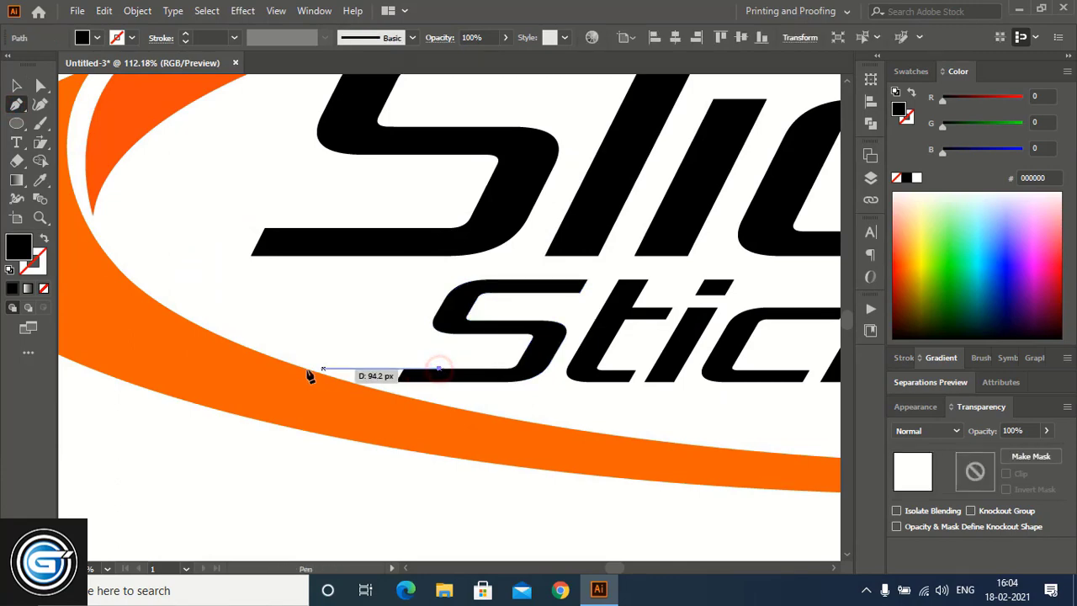
pyautogui.moveTo(203, 330)
pyautogui.mouseDown()
pyautogui.moveTo(143, 304)
pyautogui.moveTo(204, 342)
pyautogui.moveTo(414, 419)
pyautogui.moveTo(444, 377)
pyautogui.moveTo(438, 387)
pyautogui.moveTo(435, 377)
pyautogui.moveTo(238, 389)
pyautogui.moveTo(211, 358)
pyautogui.moveTo(201, 373)
pyautogui.moveTo(204, 350)
pyautogui.moveTo(283, 374)
pyautogui.mouseUp()
pyautogui.click(210, 354)
pyautogui.moveTo(206, 354)
pyautogui.mouseDown()
pyautogui.moveTo(197, 355)
pyautogui.moveTo(367, 432)
pyautogui.moveTo(349, 435)
pyautogui.moveTo(283, 375)
pyautogui.moveTo(557, 464)
pyautogui.moveTo(593, 447)
pyautogui.moveTo(600, 415)
pyautogui.mouseUp()
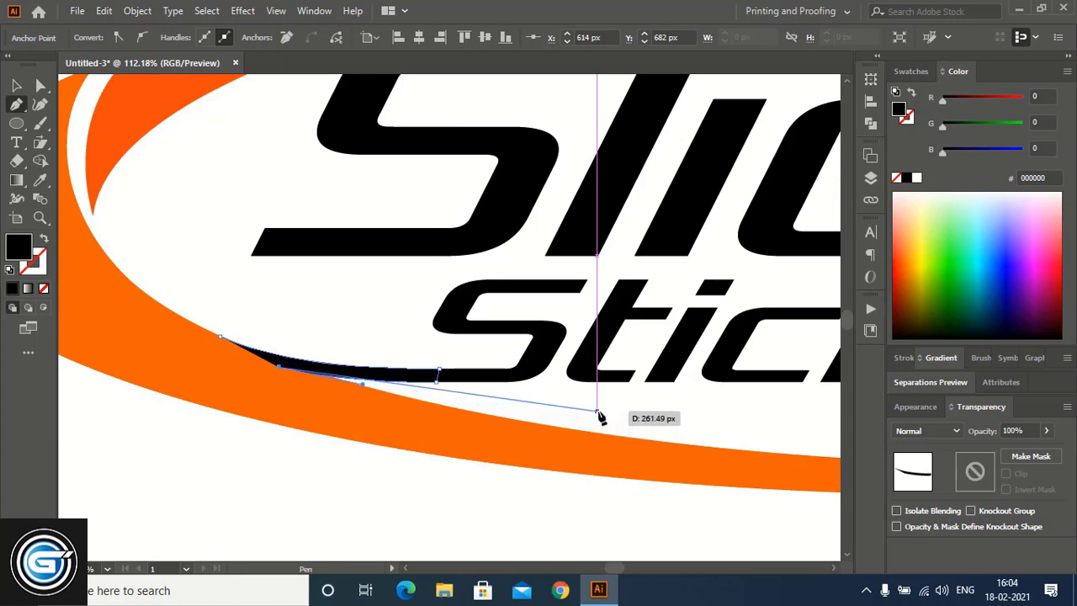
pyautogui.moveTo(775, 382); pyautogui.dragTo(793, 395)
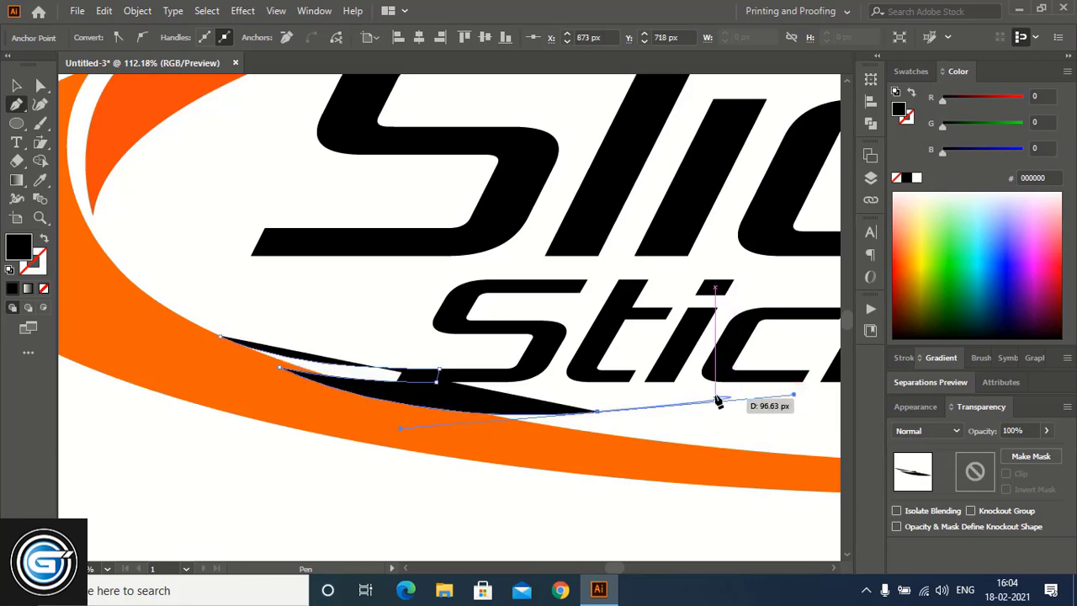
pyautogui.scroll(-2, 717, 398)
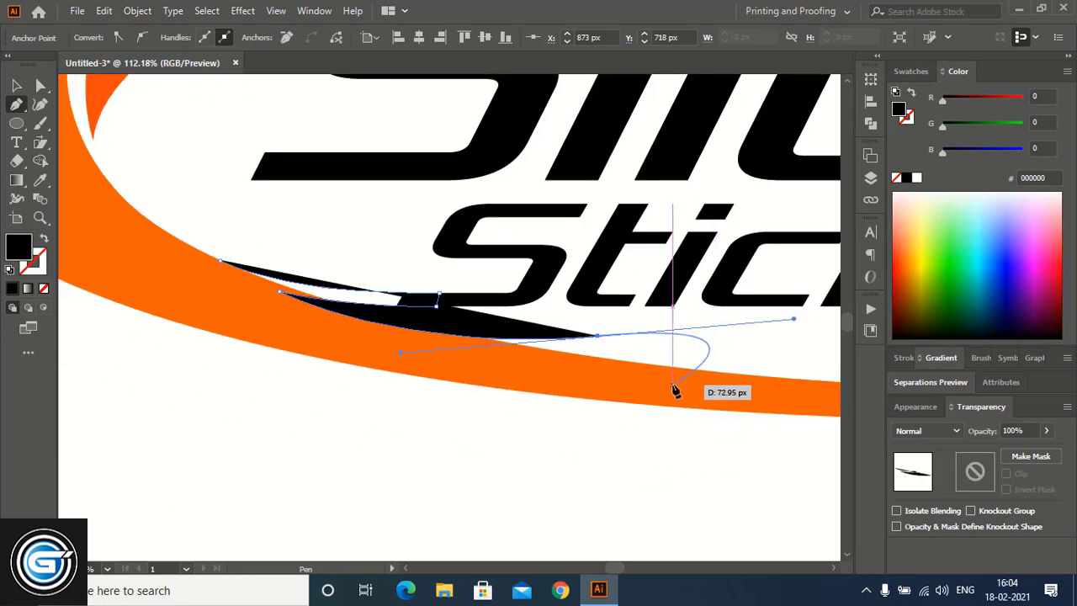
pyautogui.click(597, 337)
pyautogui.moveTo(748, 420); pyautogui.dragTo(678, 392)
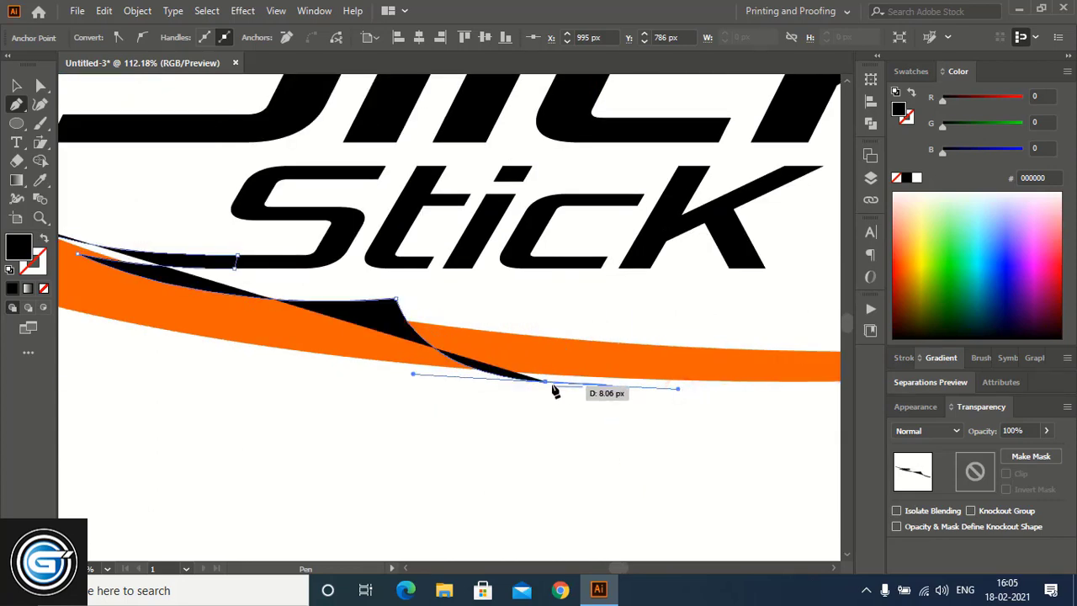
pyautogui.click(545, 383)
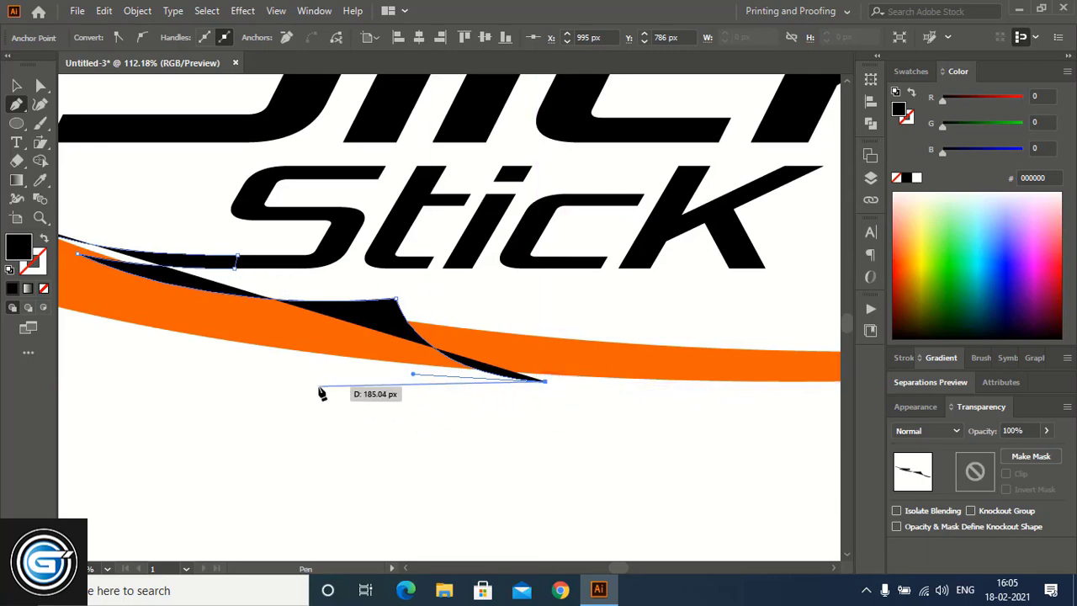
# Step: Remove the path's fill, add a curved corner point from the tip back inside the orange band, and give the path a black stroke
pyautogui.click(406, 568)
pyautogui.click(406, 568)
pyautogui.click(406, 568)
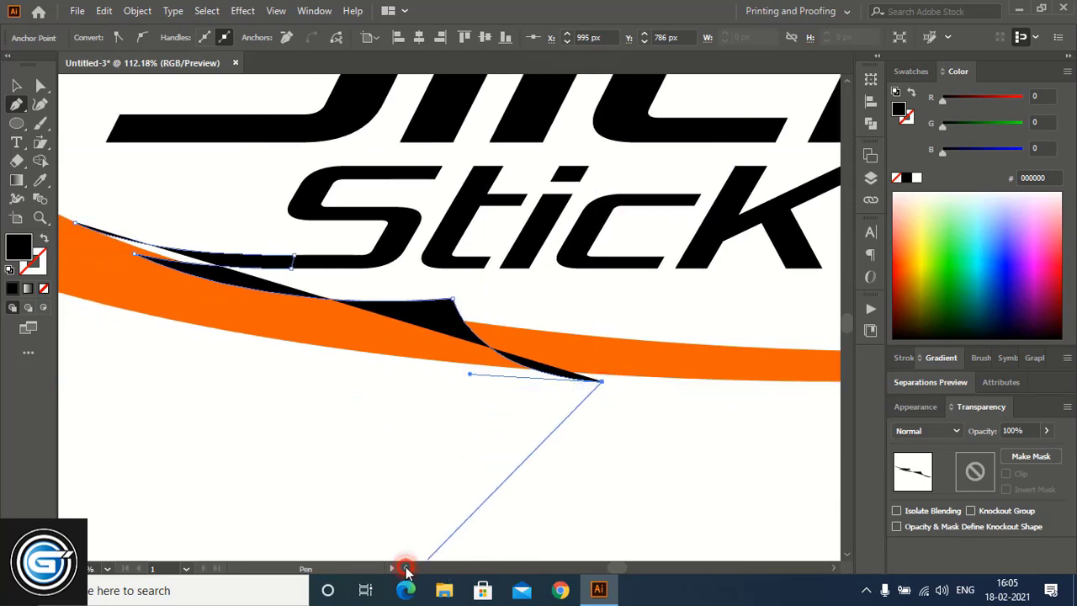
pyautogui.click(406, 569)
pyautogui.click(406, 568)
pyautogui.click(406, 569)
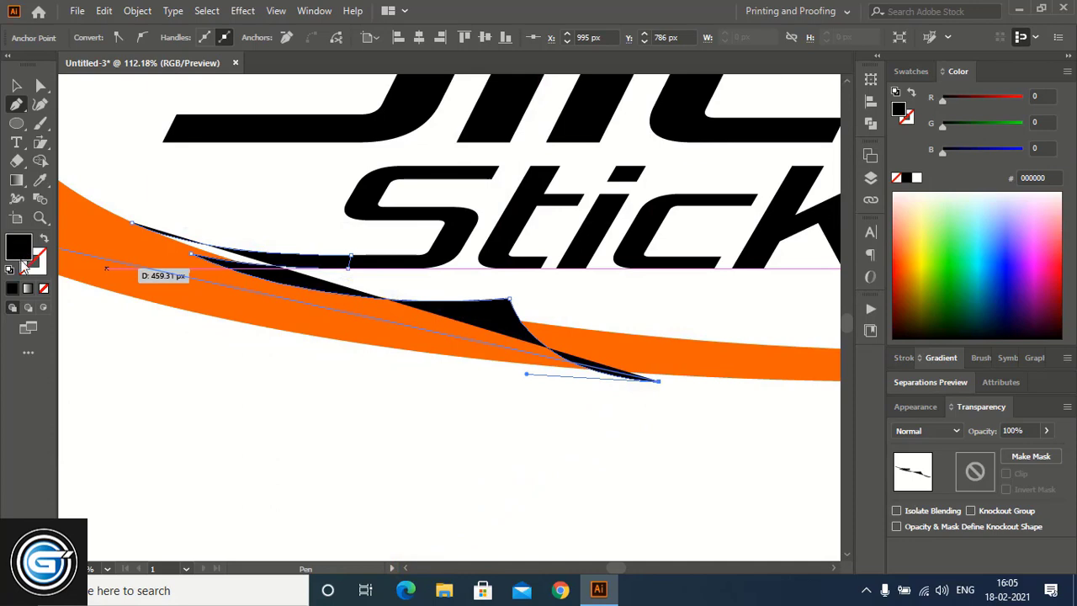
pyautogui.click(43, 289)
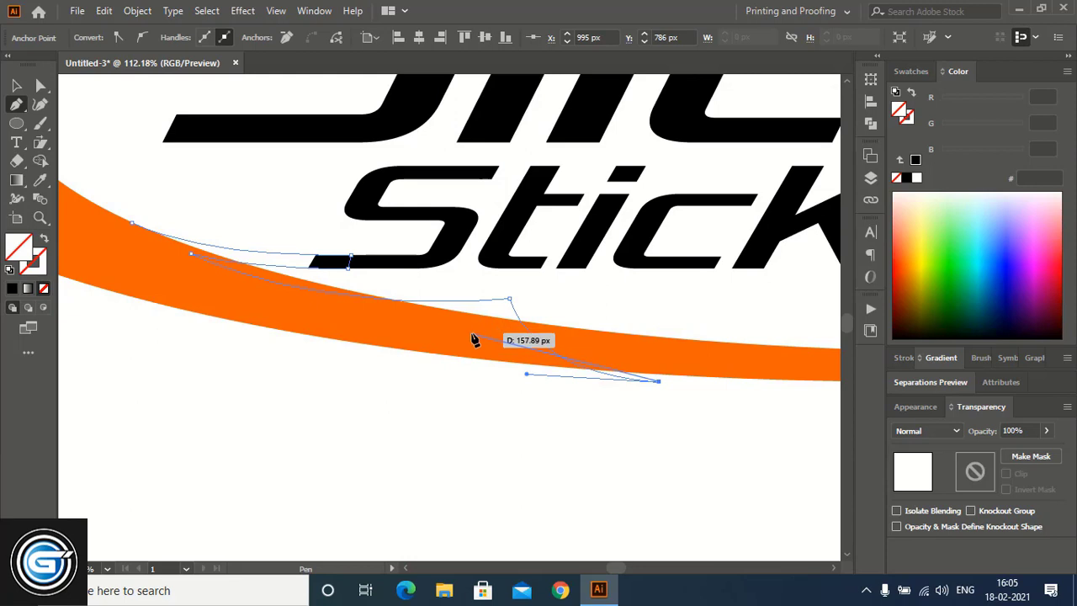
pyautogui.moveTo(471, 334); pyautogui.dragTo(396, 285)
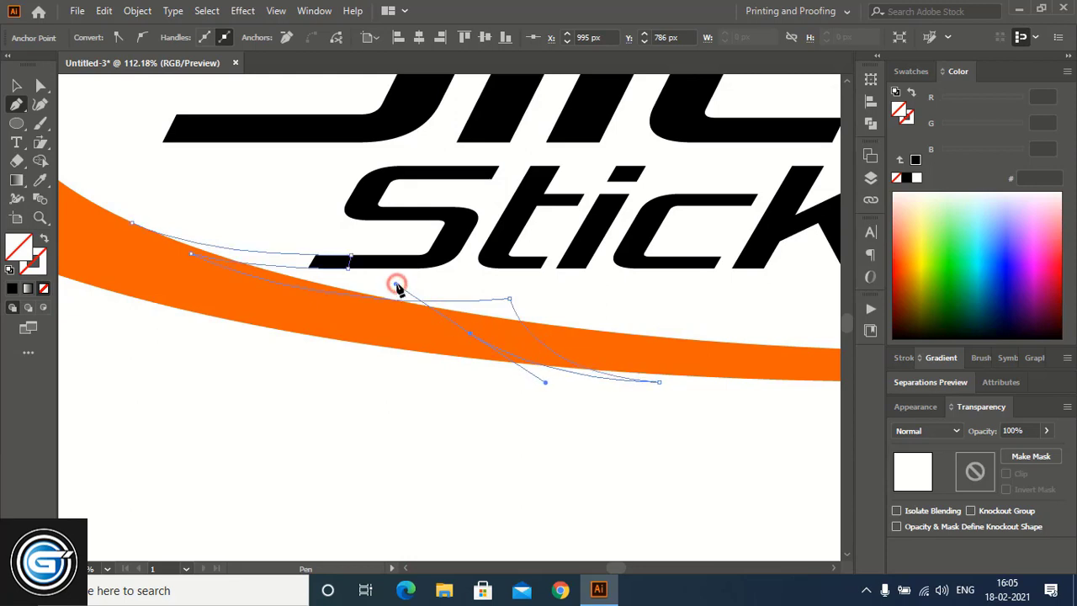
pyautogui.click(34, 270)
pyautogui.click(11, 290)
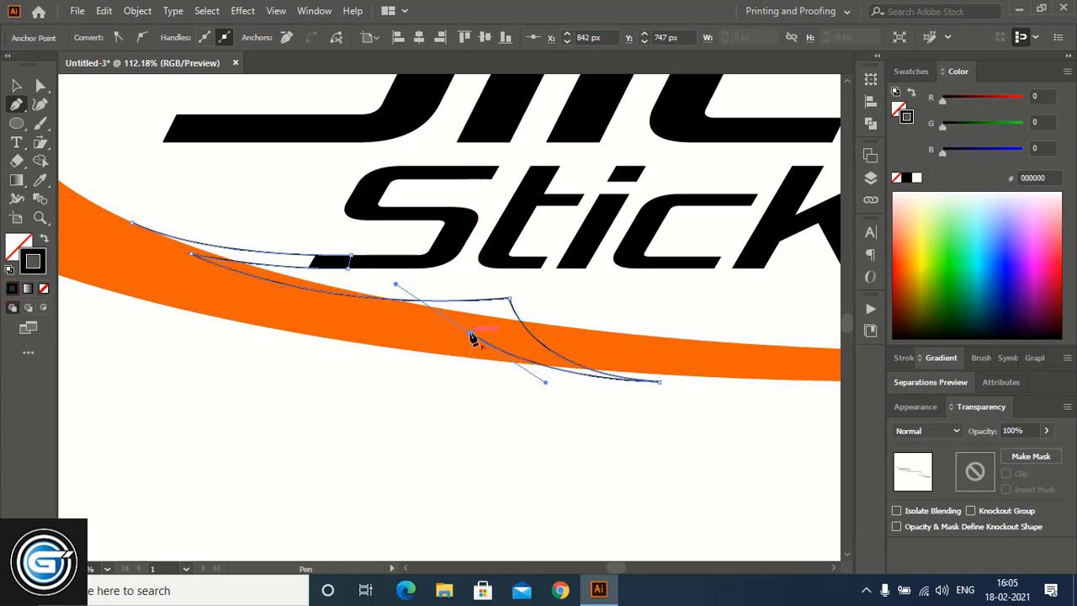
pyautogui.click(469, 334)
# Step: Curve the path's lower edge back to the orange band's outer edge and close it at its starting point on the inner edge
pyautogui.click(406, 569)
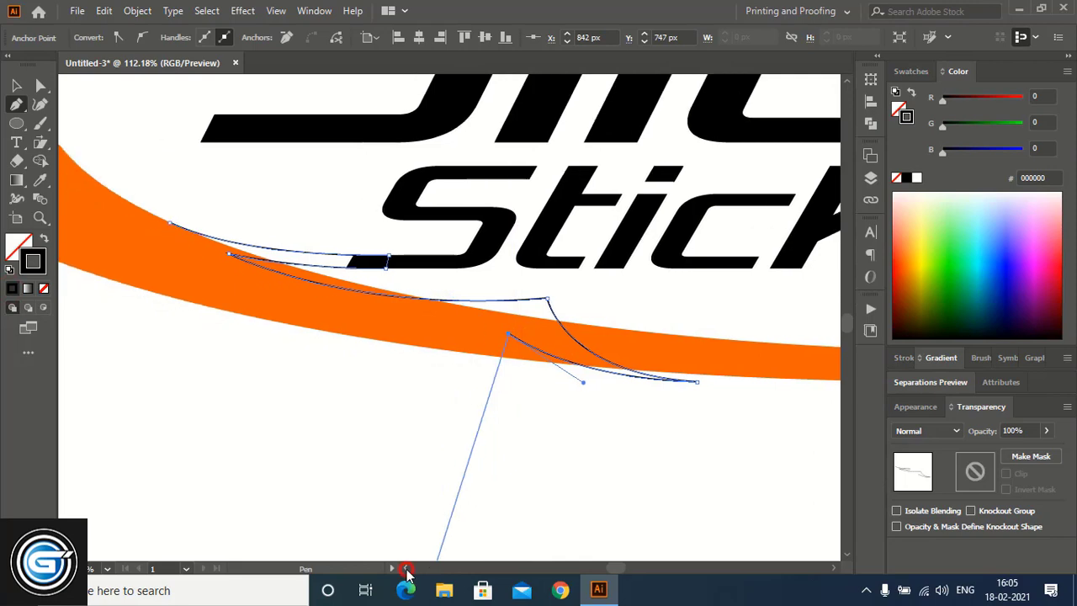
pyautogui.click(406, 569)
pyautogui.click(406, 570)
pyautogui.click(406, 570)
pyautogui.scroll(3, 348, 381)
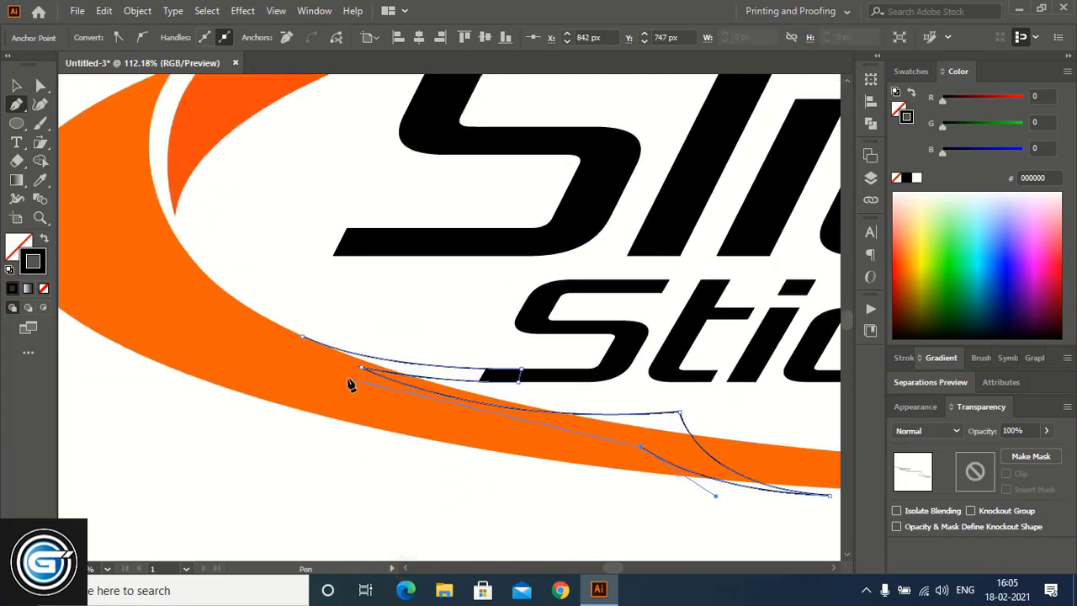
pyautogui.moveTo(180, 369); pyautogui.dragTo(327, 272)
pyautogui.hotkey('ctrl', '-')
pyautogui.hotkey('ctrl', '-')
pyautogui.click(453, 319)
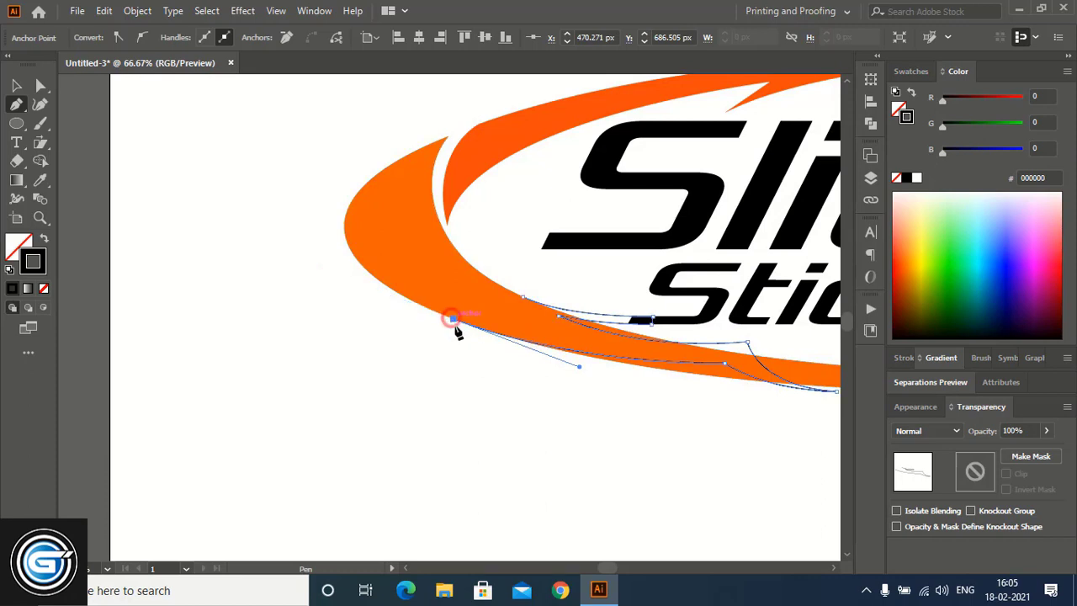
pyautogui.click(524, 298)
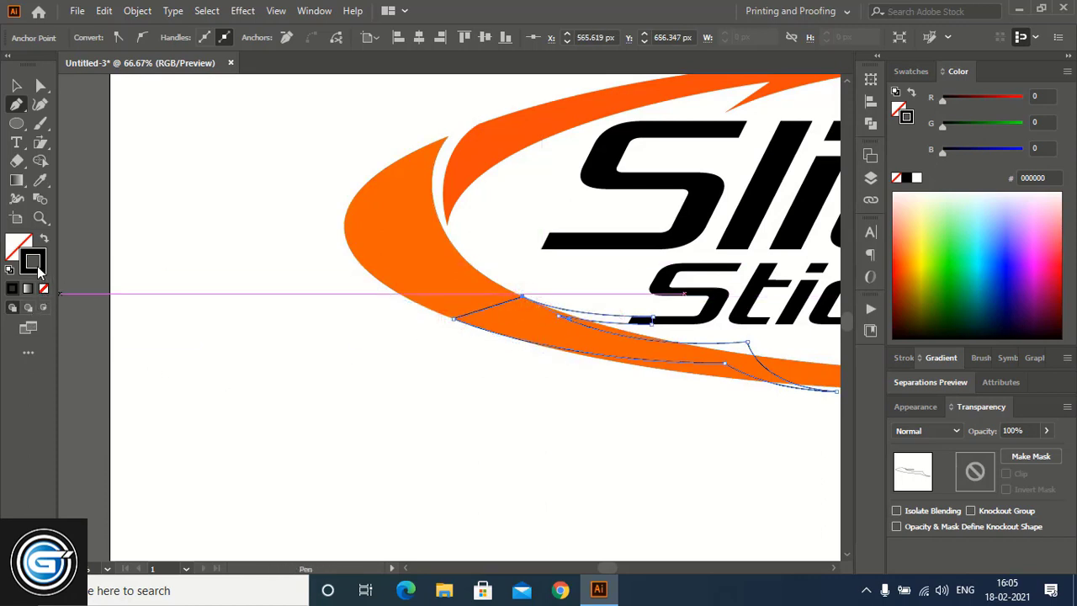
# Step: Fill the closed tail shape with black 000000 and leave it without a stroke
pyautogui.click(17, 244)
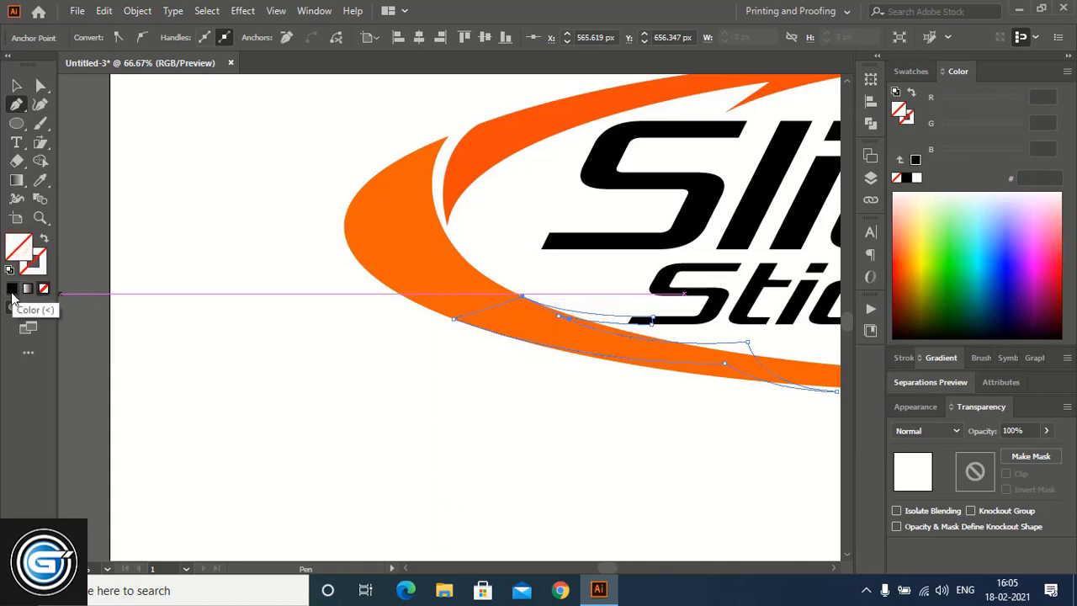
pyautogui.click(12, 290)
pyautogui.click(16, 85)
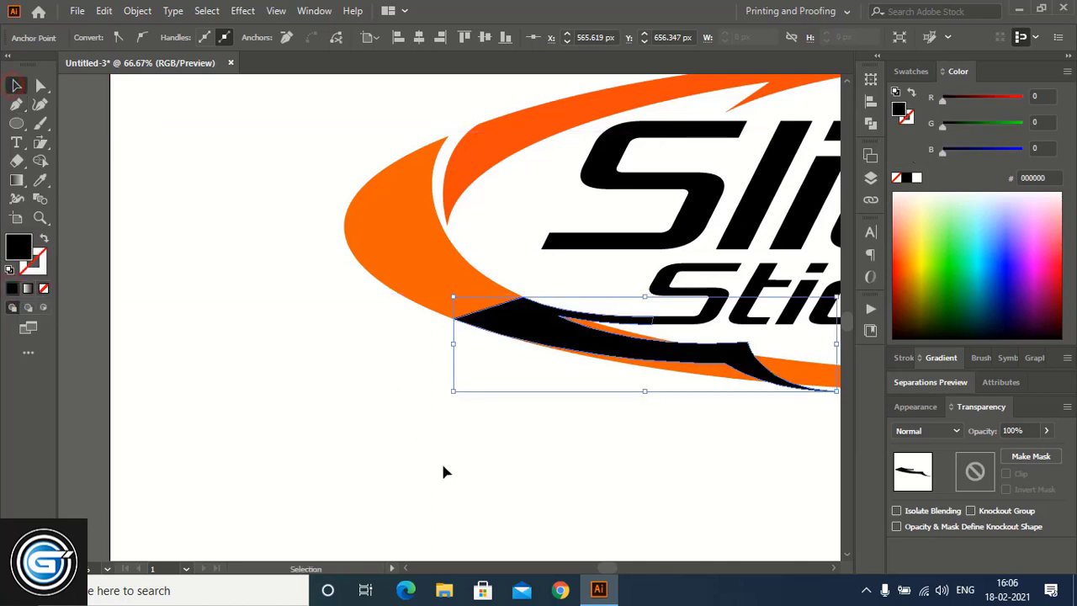
pyautogui.click(471, 486)
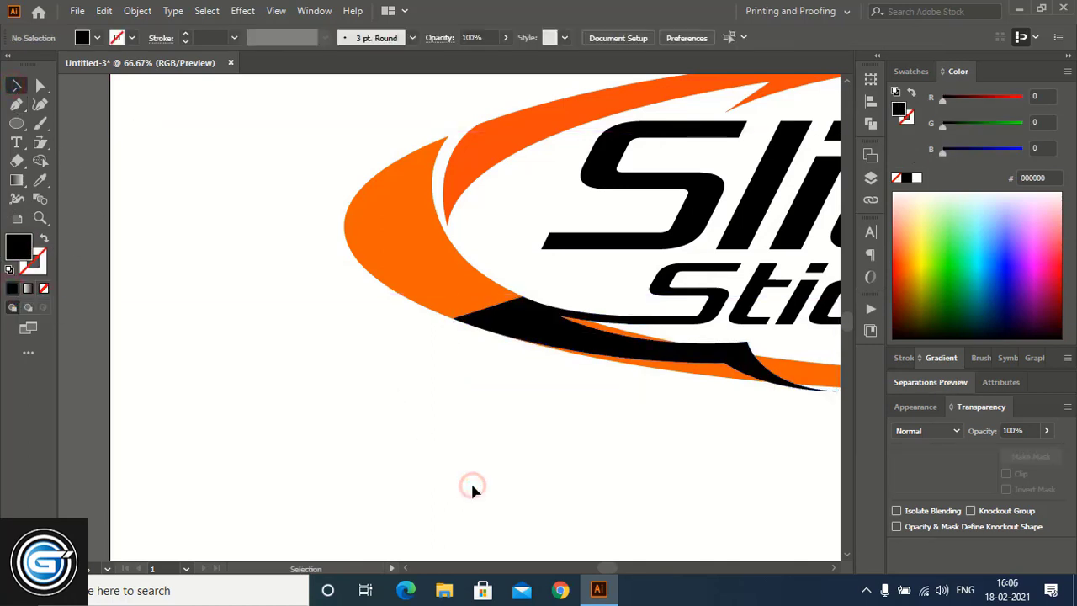
# Step: Nudge the black tail's lower corner anchor slightly left and down toward the orange band's outer edge with the Direct Selection tool
pyautogui.click(833, 568)
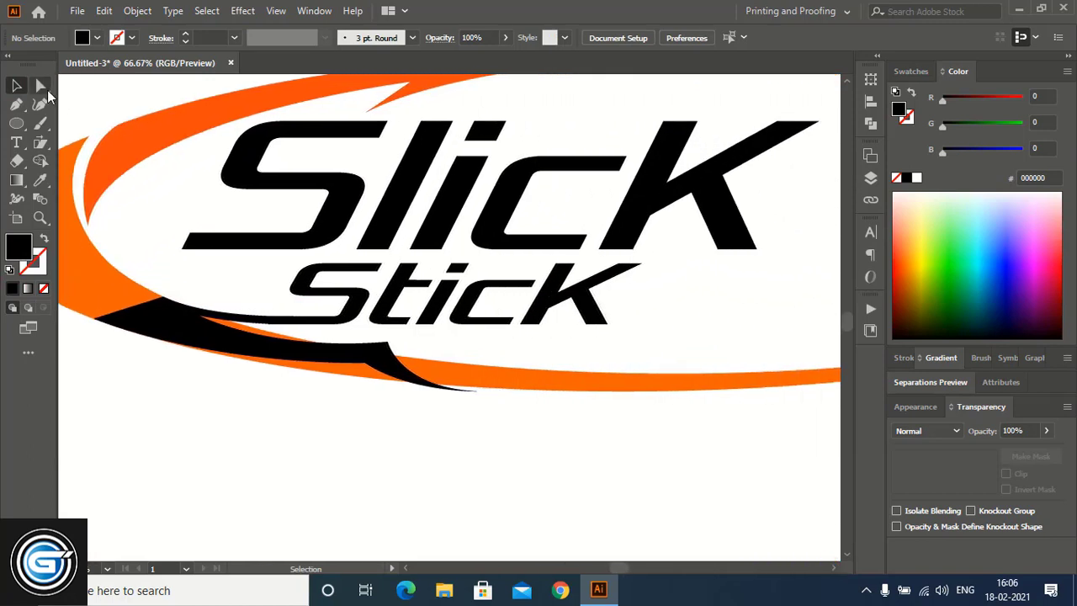
pyautogui.click(41, 85)
pyautogui.moveTo(377, 388); pyautogui.dragTo(364, 363)
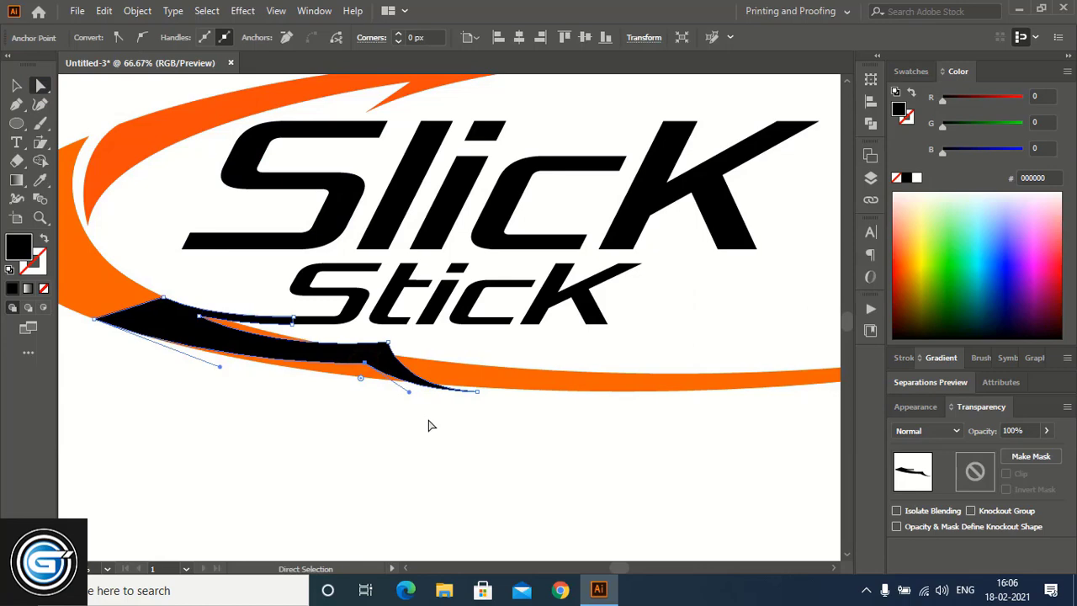
pyautogui.press('Left')
pyautogui.press('Left')
pyautogui.press('Left')
pyautogui.press('Left')
pyautogui.press('Left')
pyautogui.press('Left')
pyautogui.press('Left')
pyautogui.press('Down')
pyautogui.press('Down')
pyautogui.press('Down')
pyautogui.press('Down')
pyautogui.press('Down')
pyautogui.press('Down')
pyautogui.press('Down')
pyautogui.press('Down')
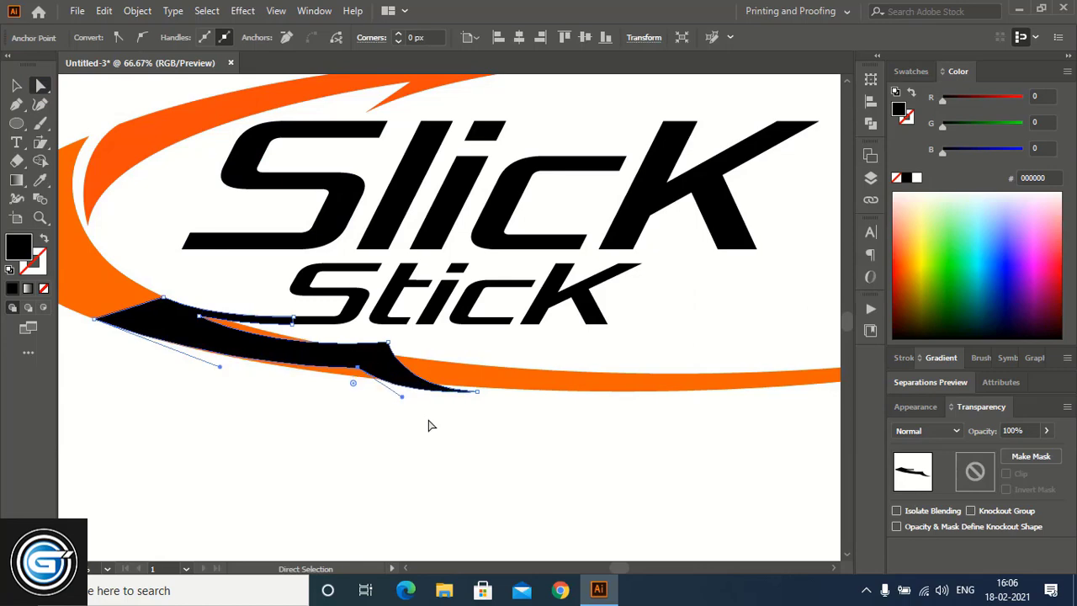
# Step: Move the black tail's tip anchor slightly downward and adjust its curve handle to reshape the spike
pyautogui.moveTo(477, 391); pyautogui.dragTo(481, 397)
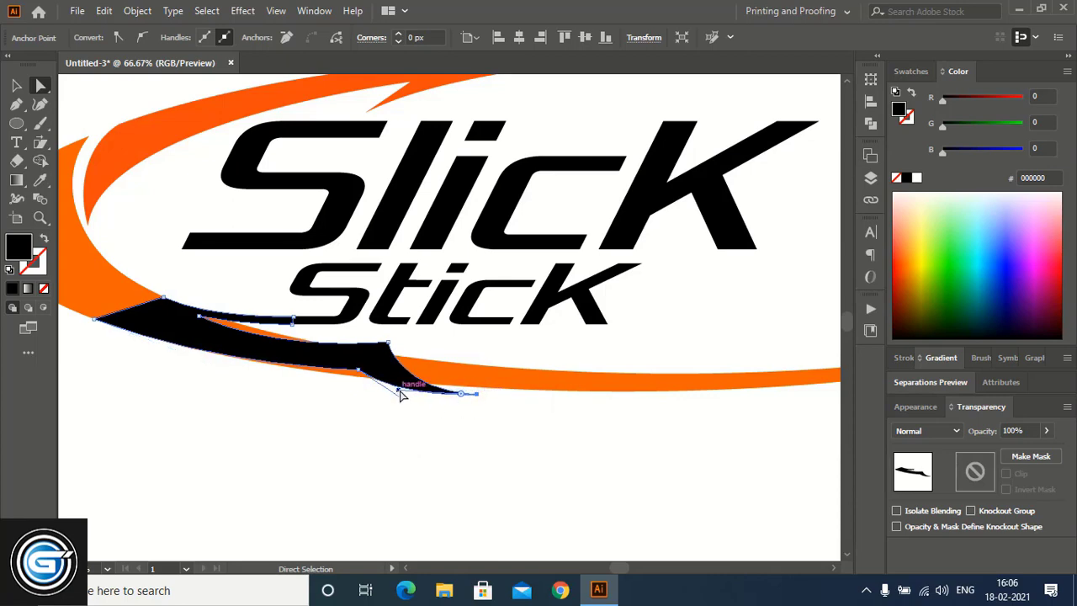
pyautogui.moveTo(400, 391); pyautogui.dragTo(405, 384)
pyautogui.click(13, 84)
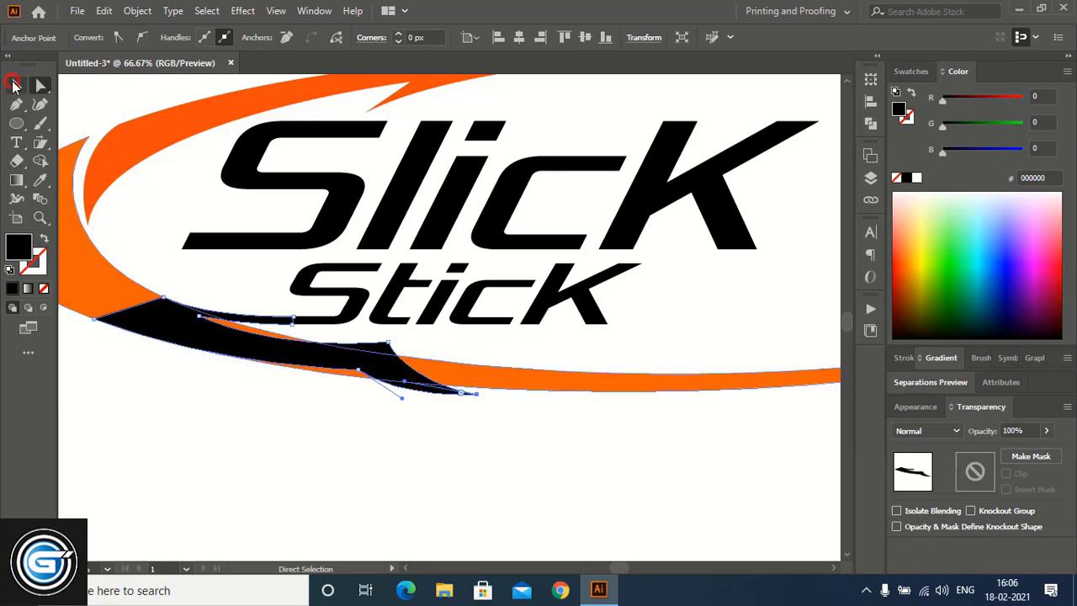
pyautogui.click(419, 456)
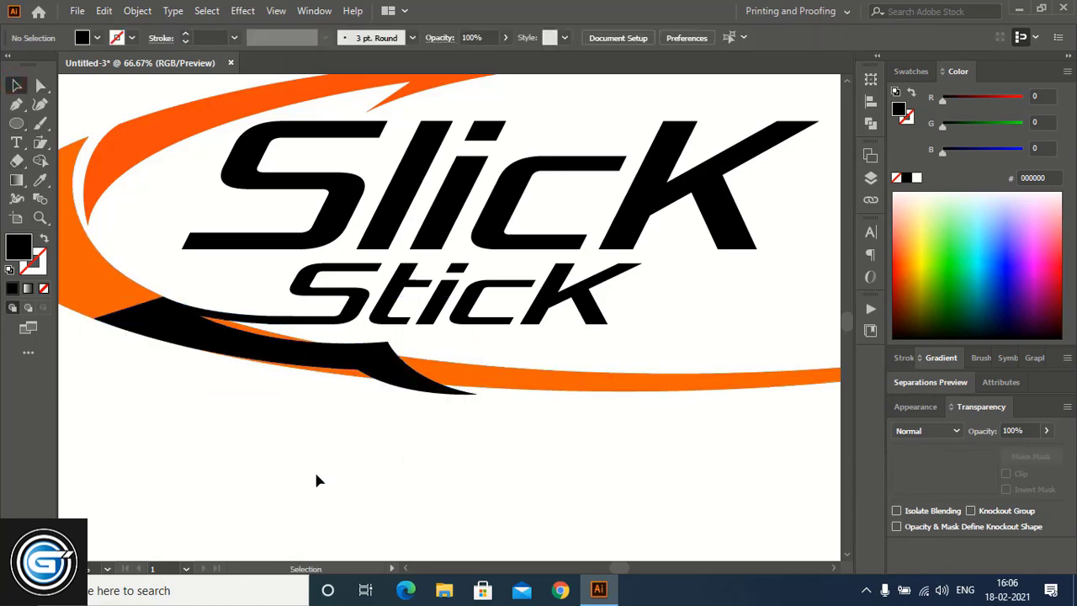
# Step: Remove the orange band beyond the black tail and the orange slivers above and below the tail with the Shape Builder tool
pyautogui.moveTo(296, 450); pyautogui.dragTo(192, 313)
pyautogui.click(39, 160)
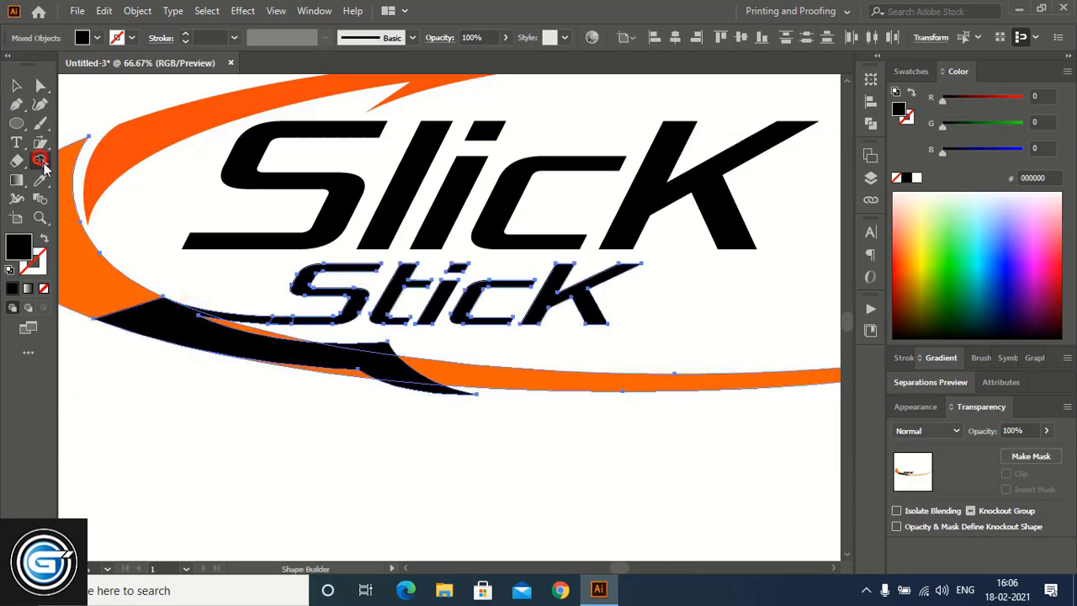
pyautogui.keyDown('alt'); pyautogui.click(576, 386); pyautogui.keyUp('alt')
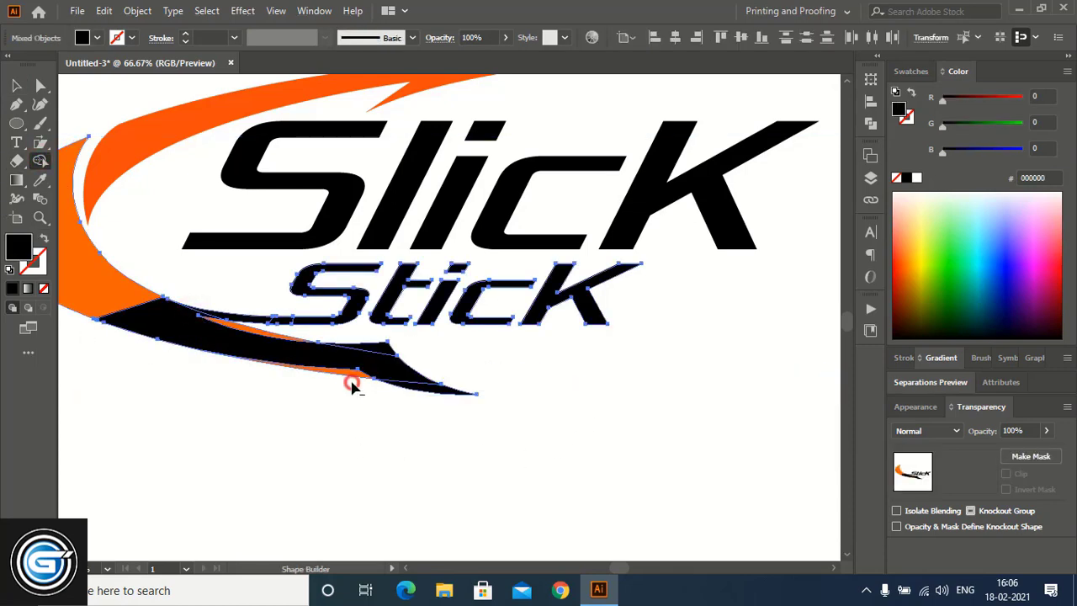
pyautogui.keyDown('alt'); pyautogui.click(355, 373); pyautogui.keyUp('alt')
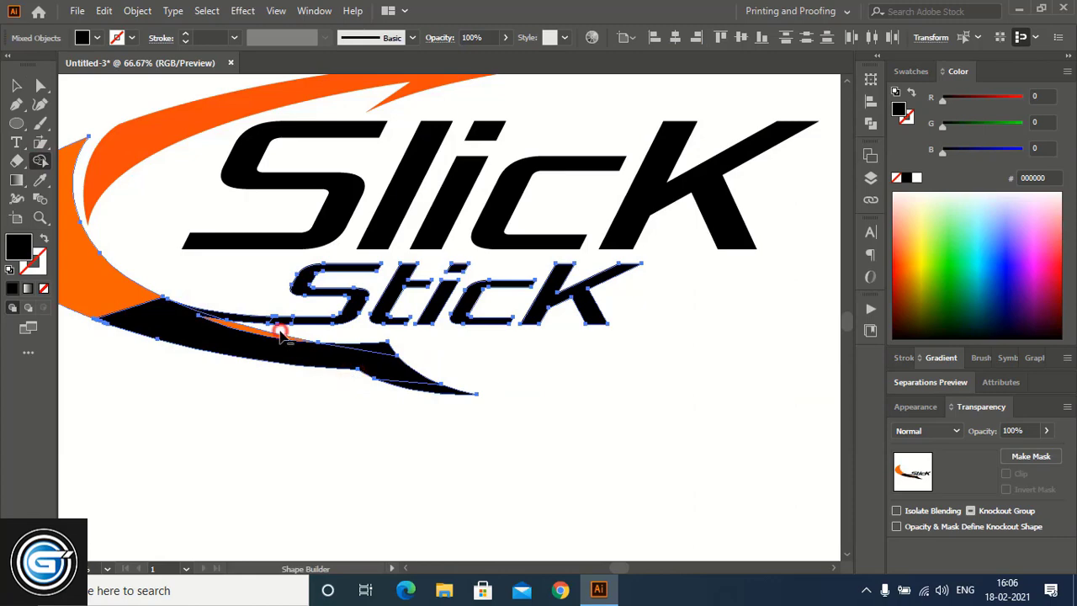
pyautogui.keyDown('alt'); pyautogui.click(280, 334); pyautogui.keyUp('alt')
pyautogui.click(14, 84)
pyautogui.click(685, 459)
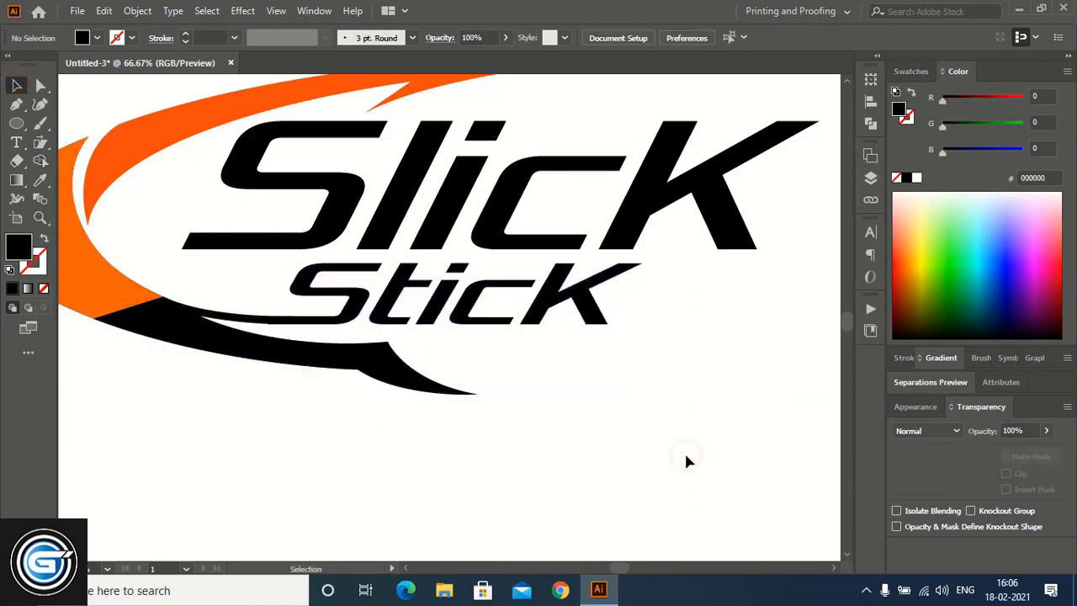
# Step: Unite all the lettering, swoosh and tail shapes into black artwork with Pathfinder and ungroup the result
pyautogui.hotkey('ctrl', '-')
pyautogui.hotkey('ctrl', '-')
pyautogui.moveTo(174, 203); pyautogui.dragTo(657, 434)
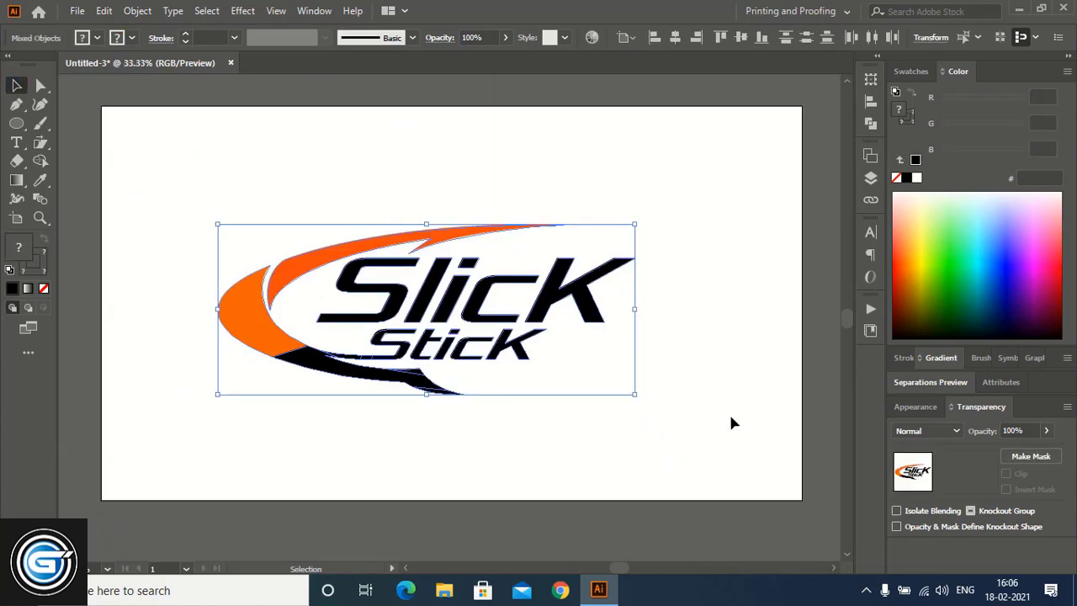
pyautogui.click(871, 124)
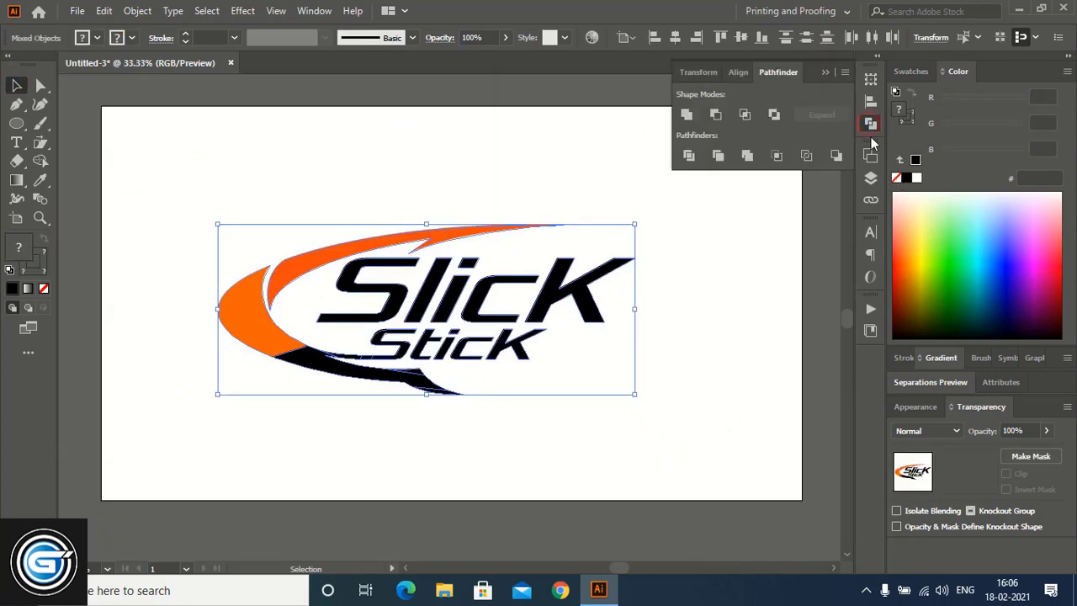
pyautogui.click(686, 115)
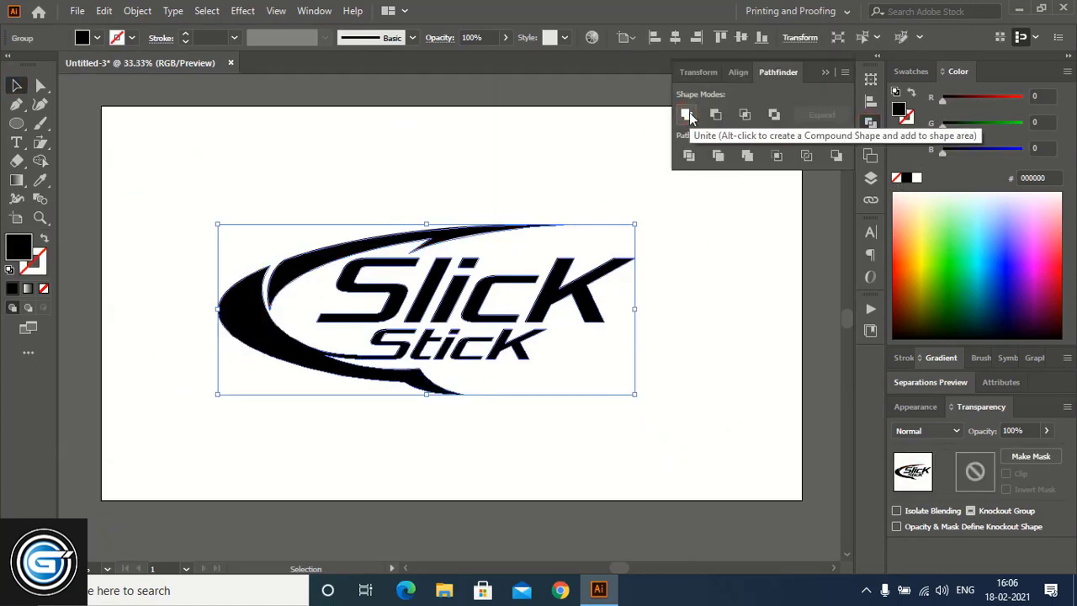
pyautogui.click(824, 73)
pyautogui.click(137, 10)
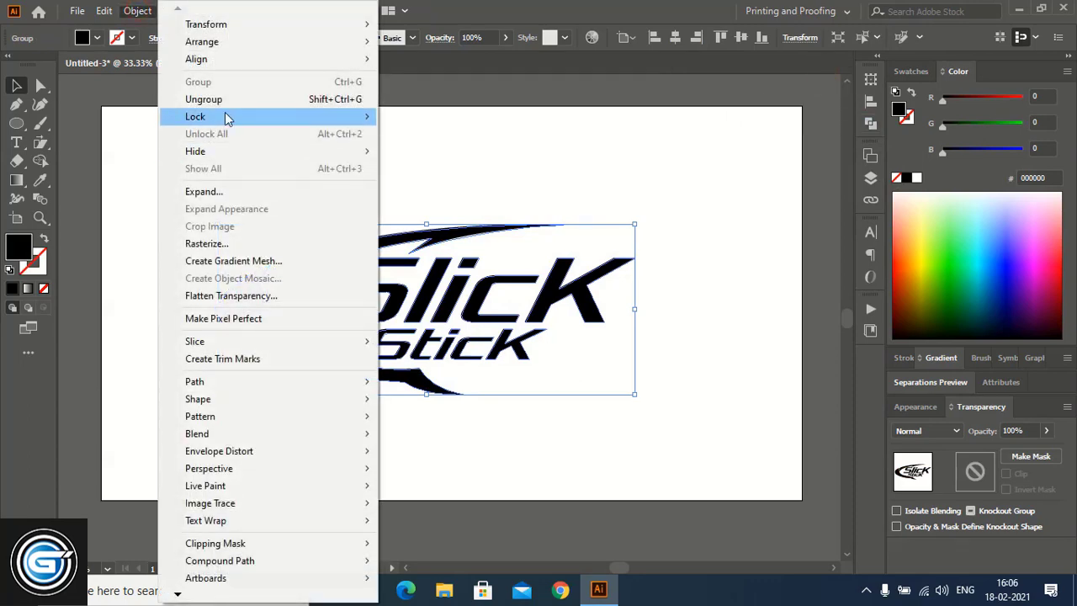
pyautogui.click(233, 98)
pyautogui.click(692, 193)
# Step: Draw a closed black fin with a curved back and concave rear edge above the upper swoosh using the Pen tool
pyautogui.hotkey('ctrl', '=')
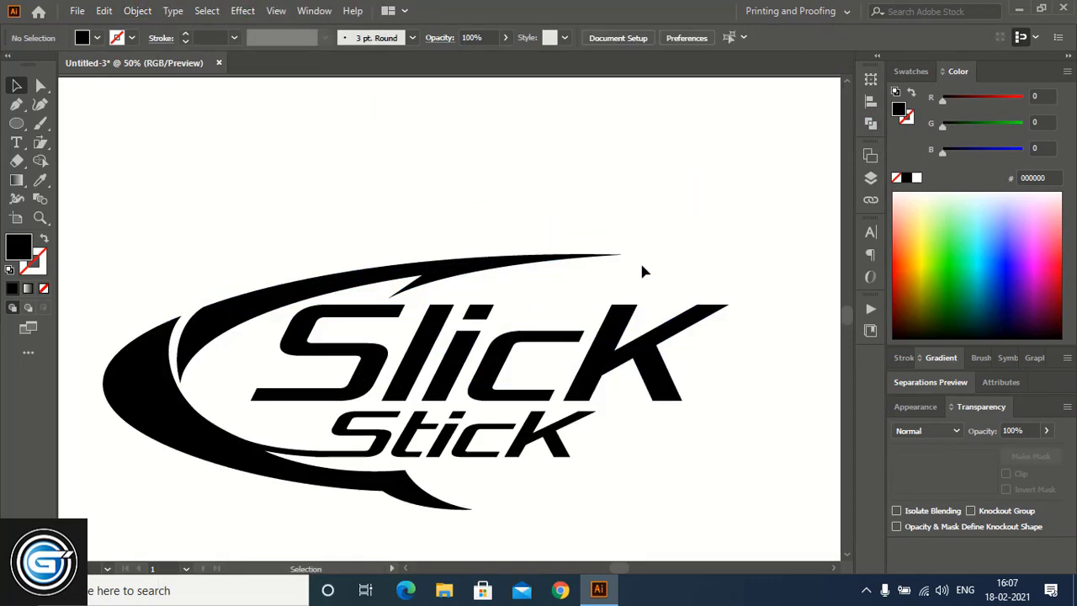
pyautogui.click(16, 105)
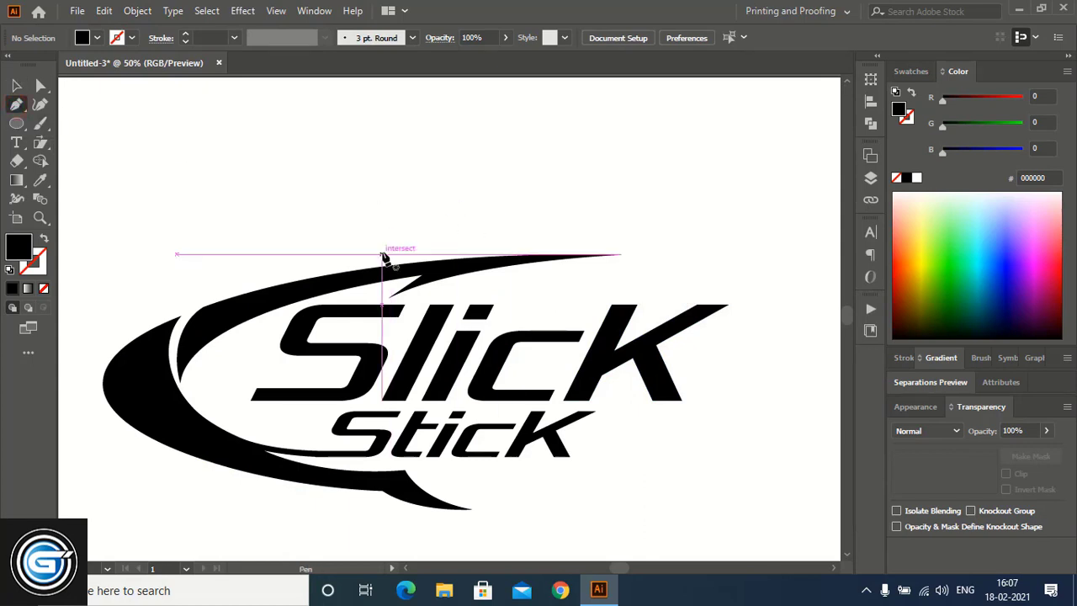
pyautogui.click(333, 269)
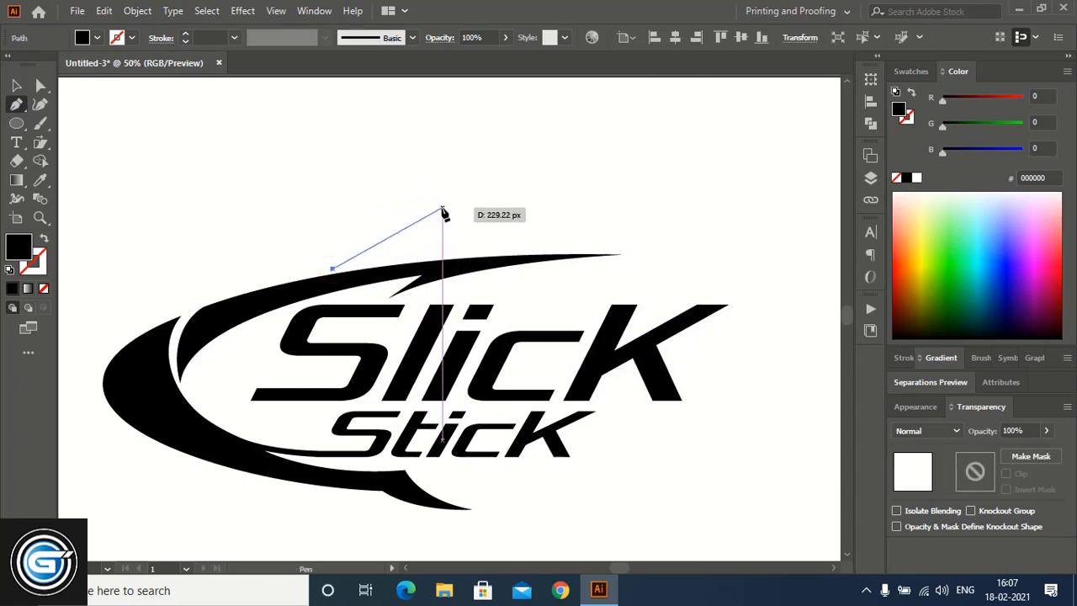
pyautogui.click(427, 211)
pyautogui.moveTo(428, 213); pyautogui.dragTo(494, 205)
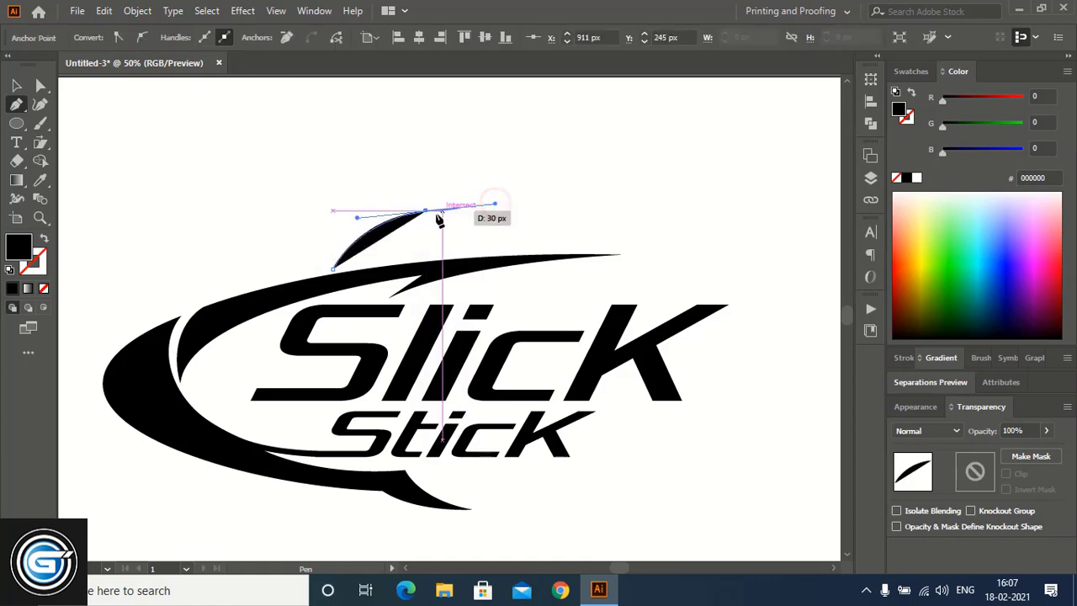
pyautogui.moveTo(425, 212); pyautogui.dragTo(434, 269)
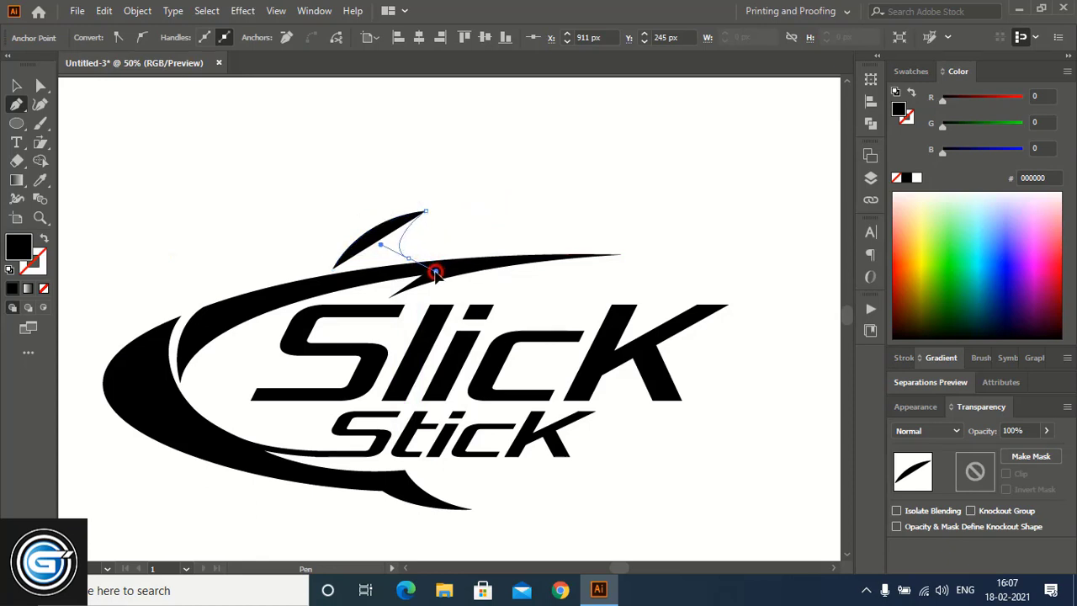
pyautogui.moveTo(434, 273); pyautogui.dragTo(335, 273)
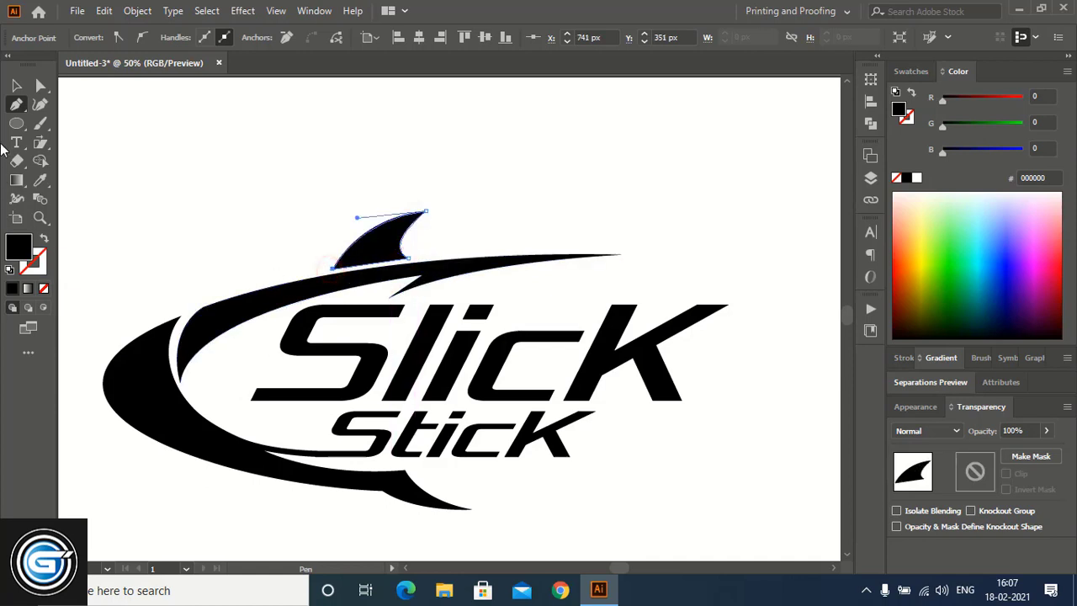
pyautogui.press('v')
pyautogui.click(501, 181)
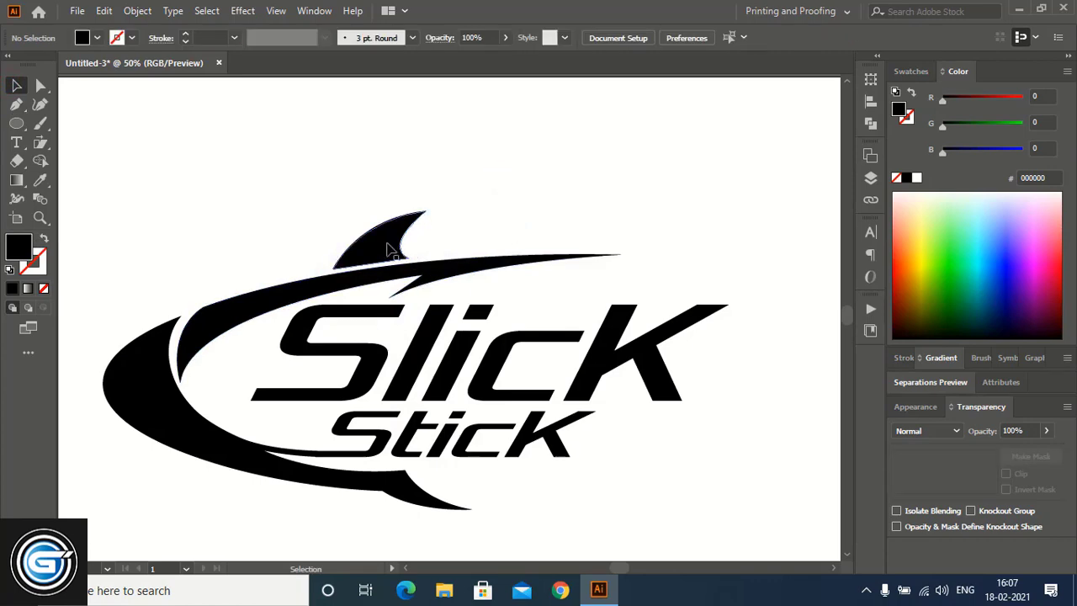
# Step: Duplicate the fin behind the first one along the upper swoosh and scale the copy down
pyautogui.moveTo(404, 246); pyautogui.dragTo(476, 238)
pyautogui.moveTo(519, 202); pyautogui.dragTo(492, 223)
pyautogui.click(572, 213)
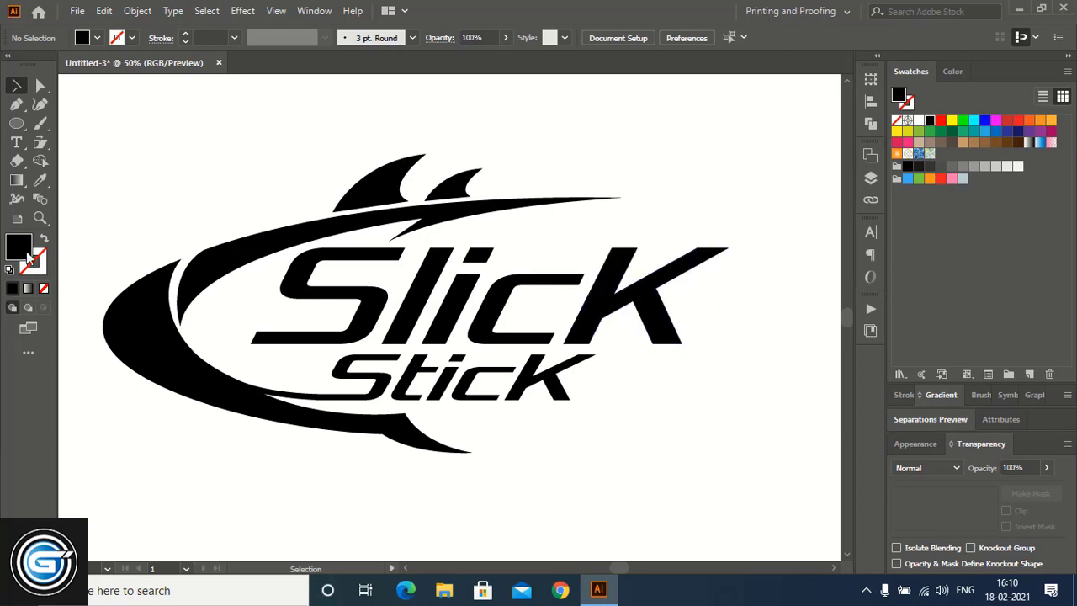
# Step: Start a replacement for the K of SlicK with the Pen tool, drawing a curved, pointed lower leg with a small inner notch
pyautogui.click(37, 218)
pyautogui.moveTo(513, 156); pyautogui.dragTo(823, 492)
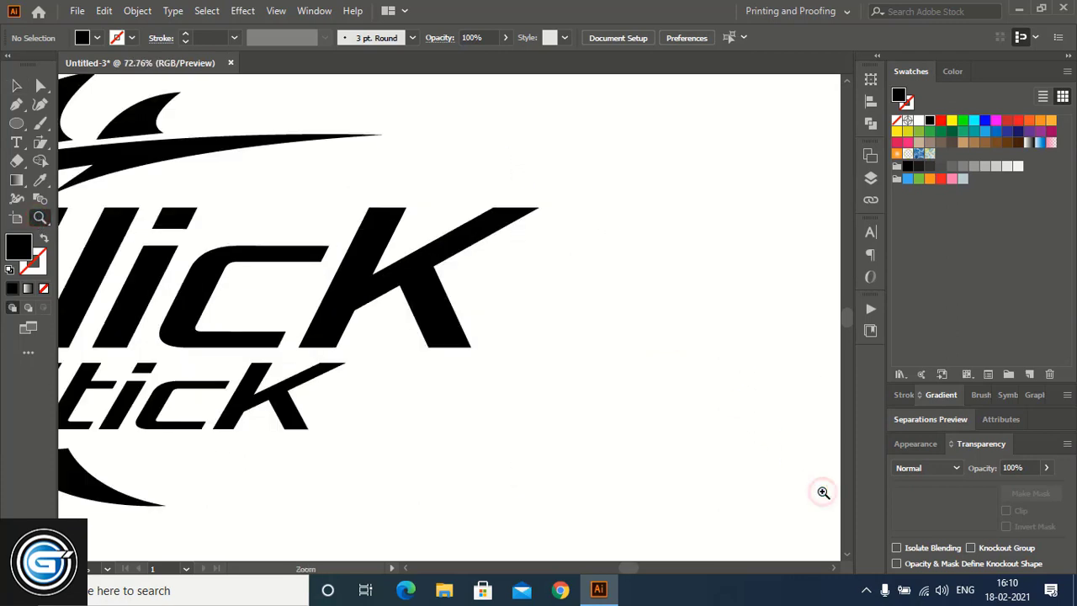
pyautogui.press('v')
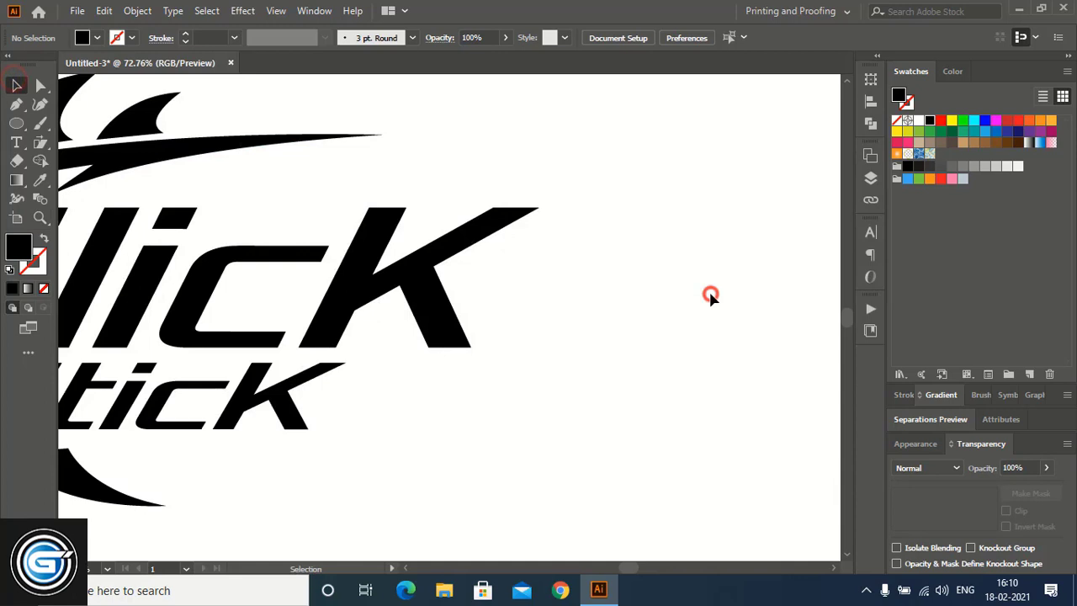
pyautogui.click(434, 309)
pyautogui.click(452, 421)
pyautogui.click(17, 105)
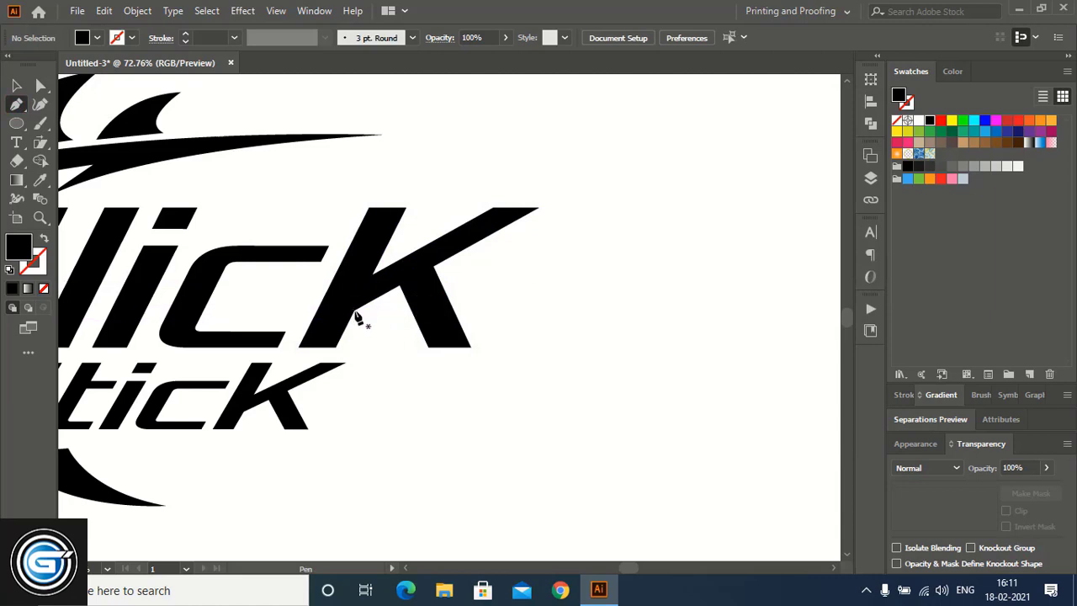
pyautogui.click(354, 312)
pyautogui.moveTo(513, 408); pyautogui.dragTo(622, 453)
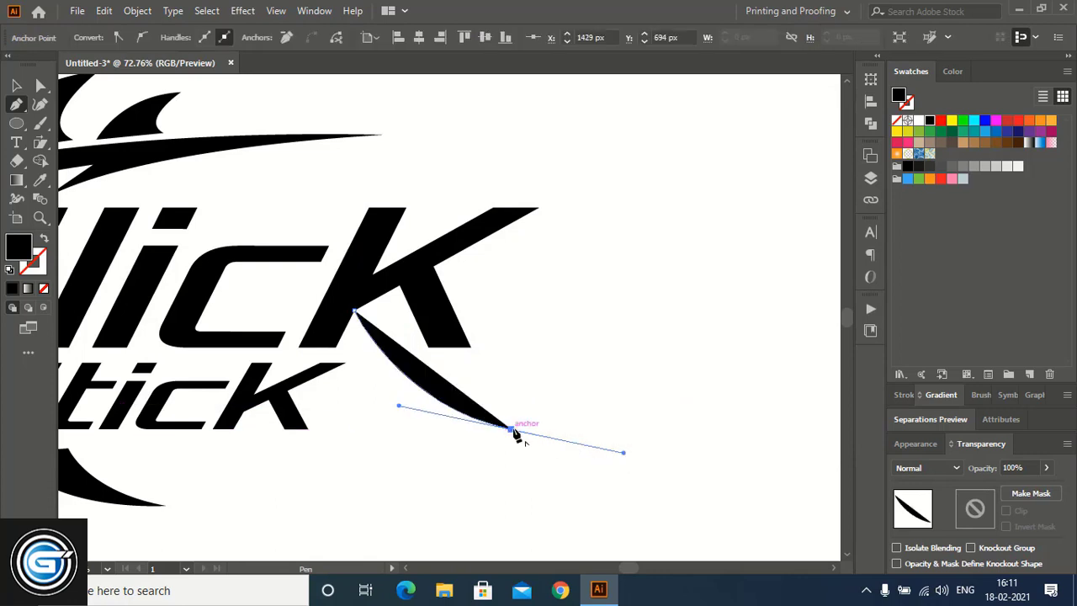
pyautogui.click(513, 429)
pyautogui.moveTo(414, 307); pyautogui.dragTo(428, 230)
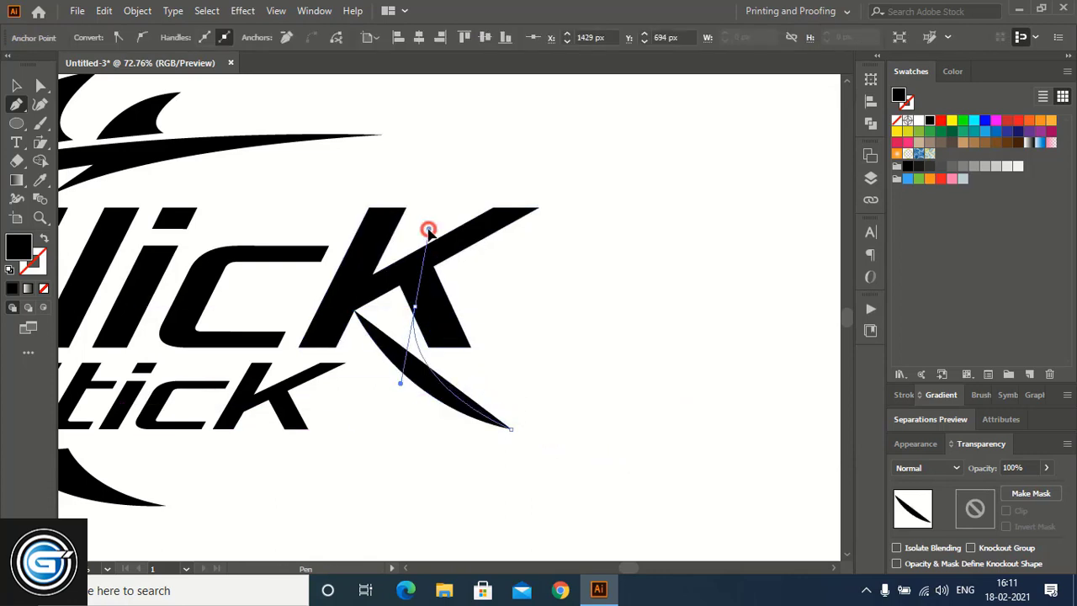
pyautogui.click(401, 312)
# Step: Draw the curved, pointed upper arm of the new K, trace the original K's slanted stem and close the path
pyautogui.moveTo(547, 207); pyautogui.dragTo(695, 166)
pyautogui.click(547, 207)
pyautogui.moveTo(364, 284); pyautogui.dragTo(277, 380)
pyautogui.click(364, 284)
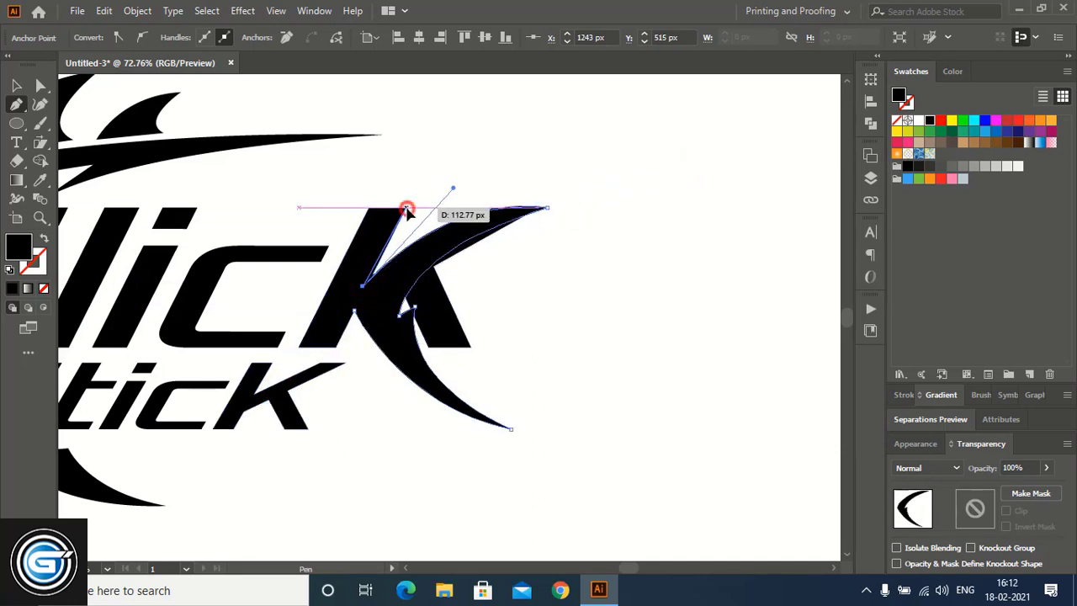
pyautogui.click(406, 208)
pyautogui.click(369, 207)
pyautogui.click(299, 346)
pyautogui.click(335, 346)
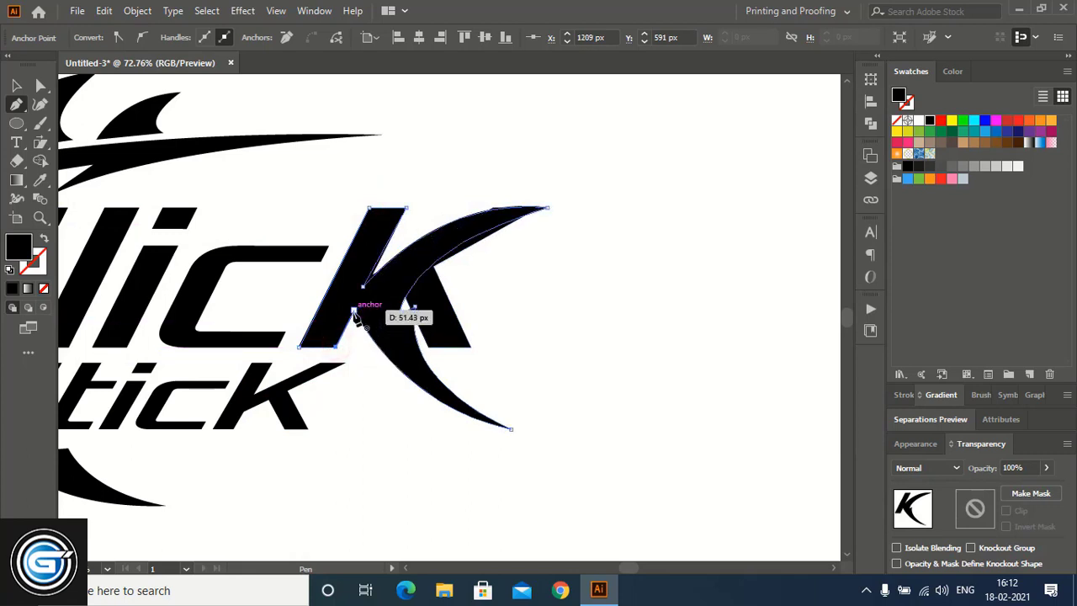
pyautogui.click(354, 312)
# Step: Move the original straight K of SlicK out from under the new curved K and delete it
pyautogui.click(12, 84)
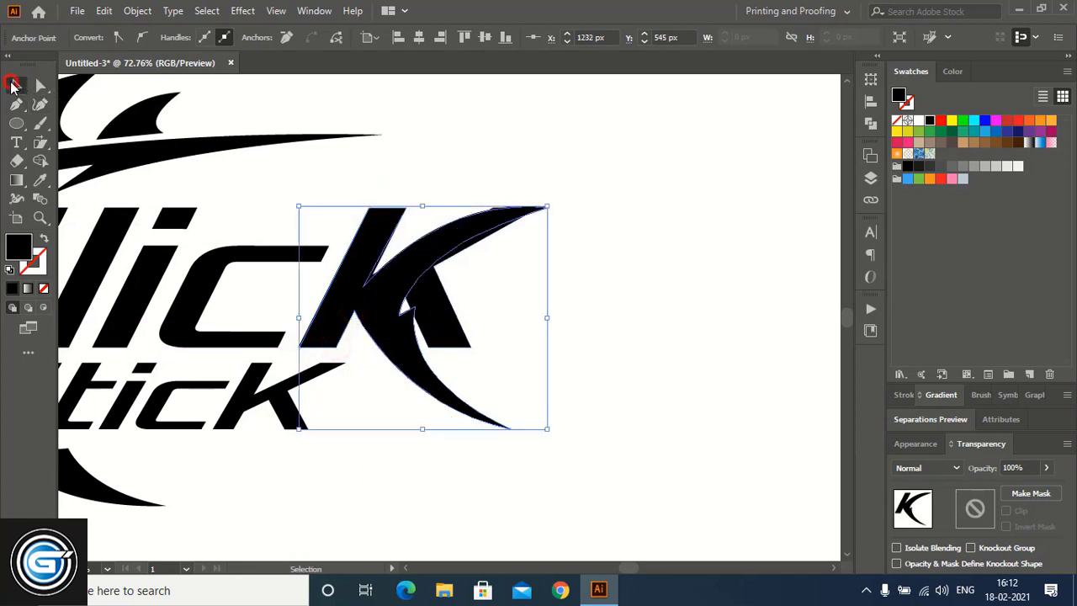
pyautogui.click(727, 332)
pyautogui.moveTo(437, 347); pyautogui.dragTo(763, 311)
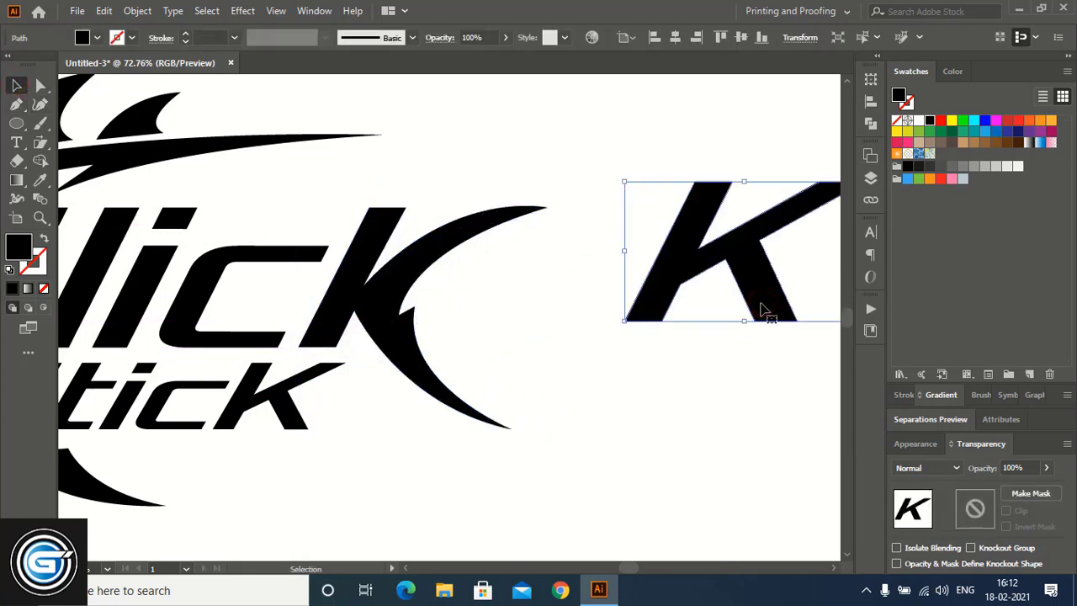
pyautogui.press('Delete')
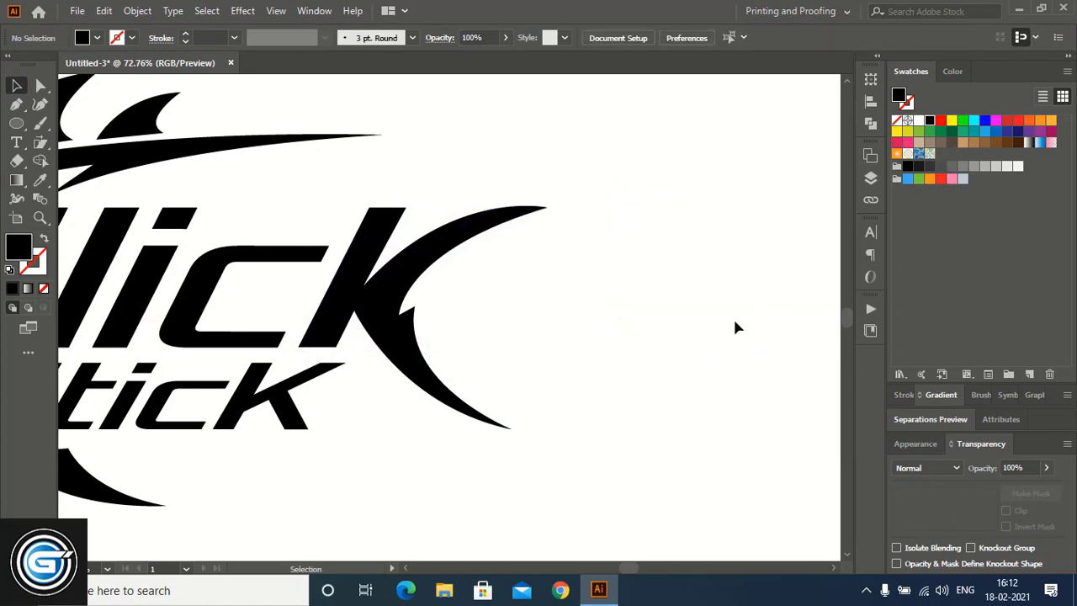
# Step: Offset the swoosh and lettering paths, without the fins, by -6 px with miter joins and fill the offset shapes green
pyautogui.hotkey('ctrl', '0')
pyautogui.moveTo(742, 483); pyautogui.dragTo(99, 282)
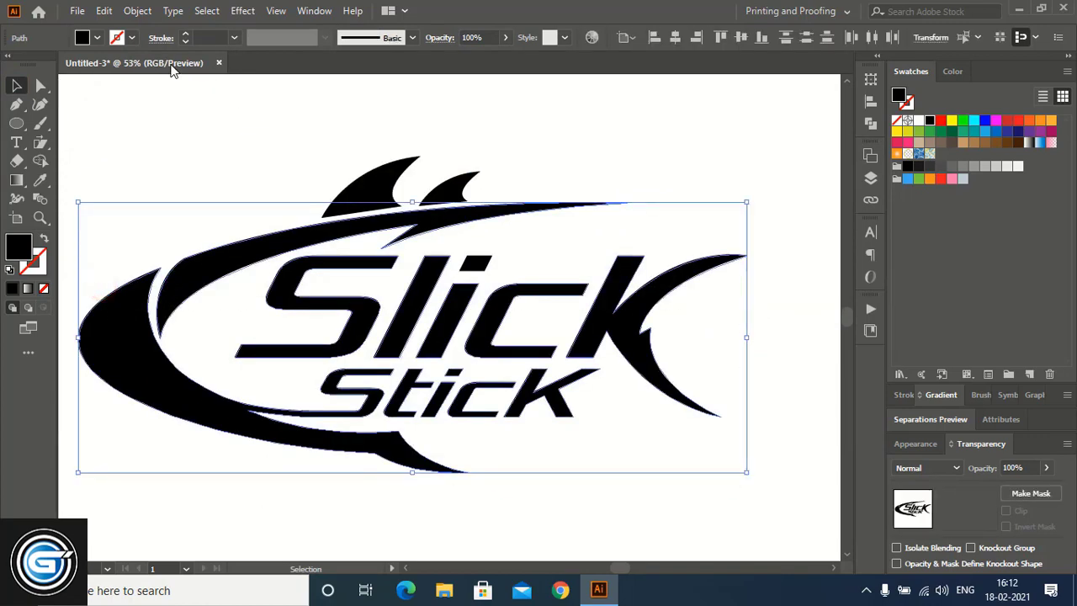
pyautogui.click(138, 10)
pyautogui.moveTo(250, 380)
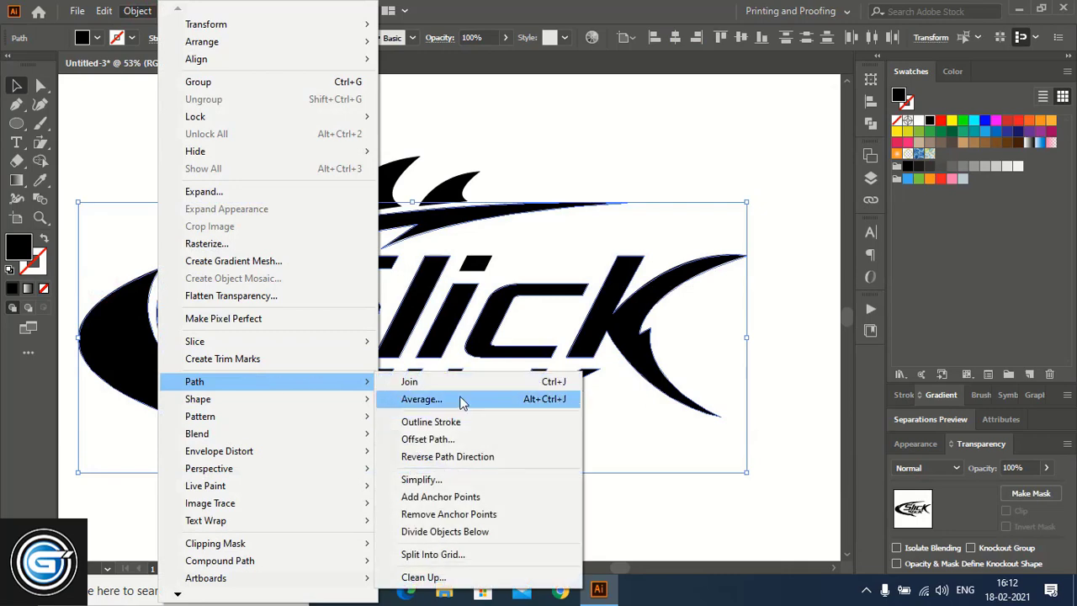
pyautogui.click(465, 445)
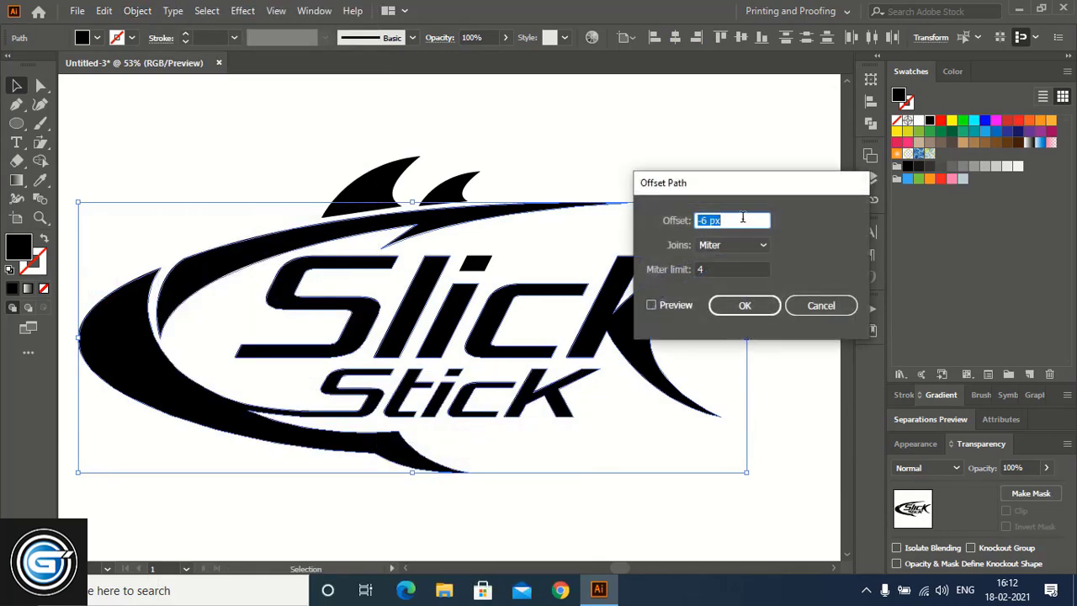
pyautogui.click(653, 305)
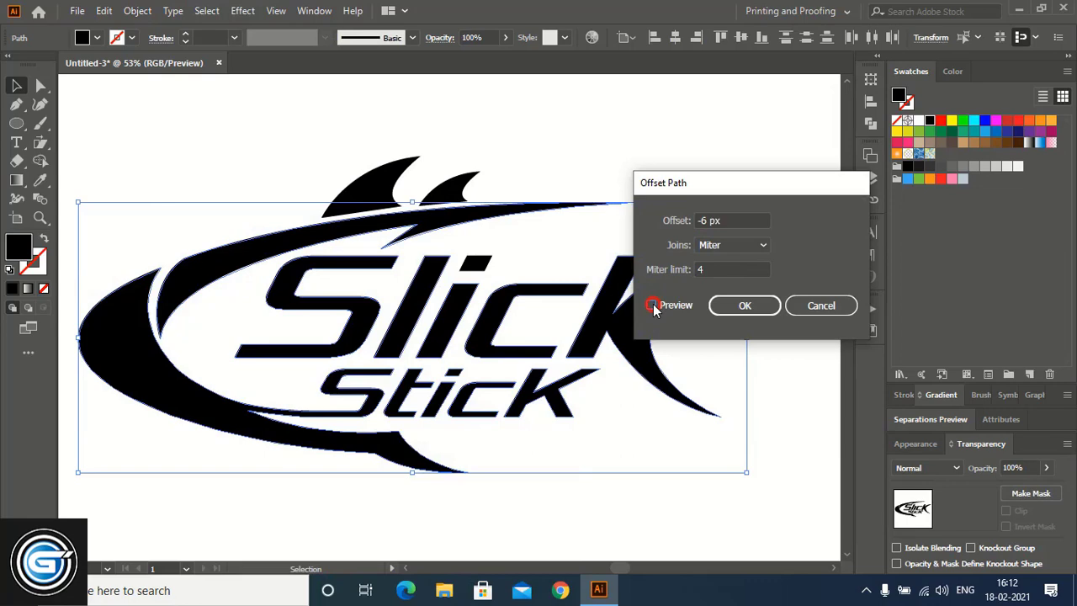
pyautogui.click(738, 308)
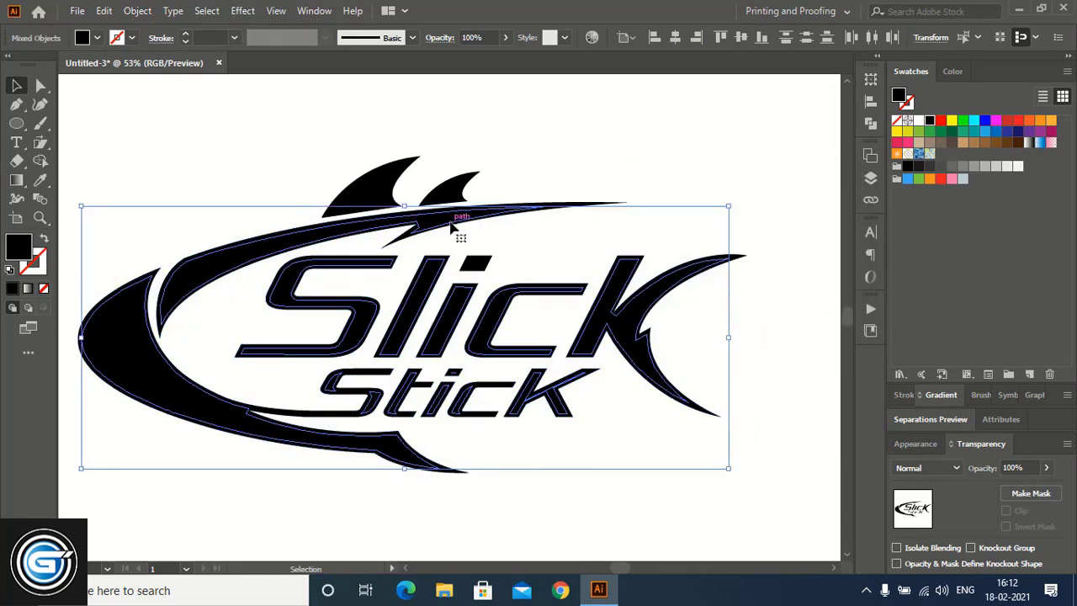
pyautogui.click(930, 132)
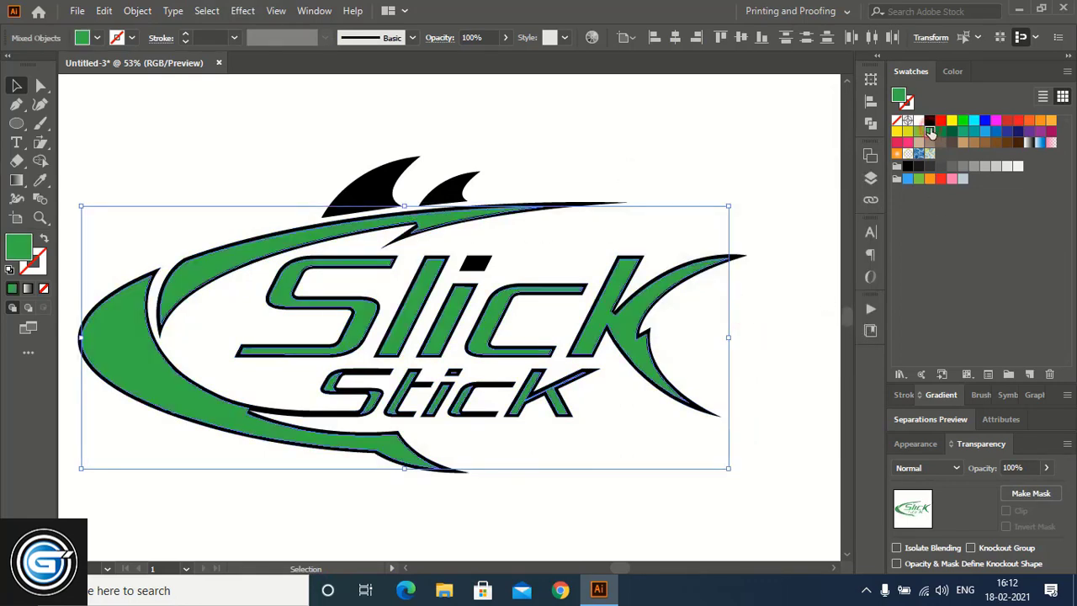
pyautogui.click(612, 149)
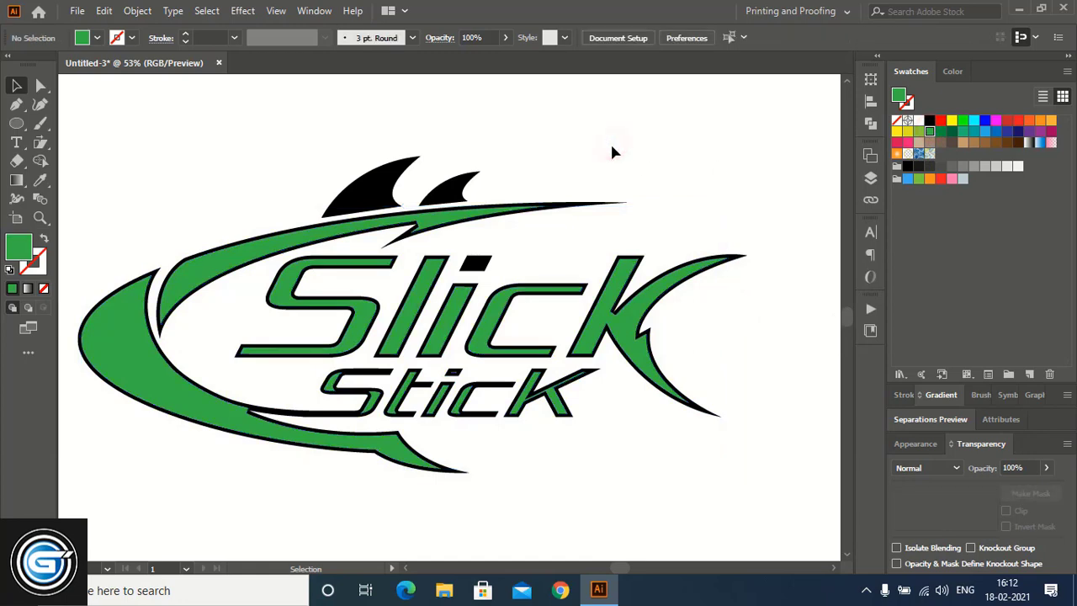
# Step: Draw a straight horizontal line across the middle of the SlicK lettering, reaching the tip of the K, with the Pen tool
pyautogui.click(16, 103)
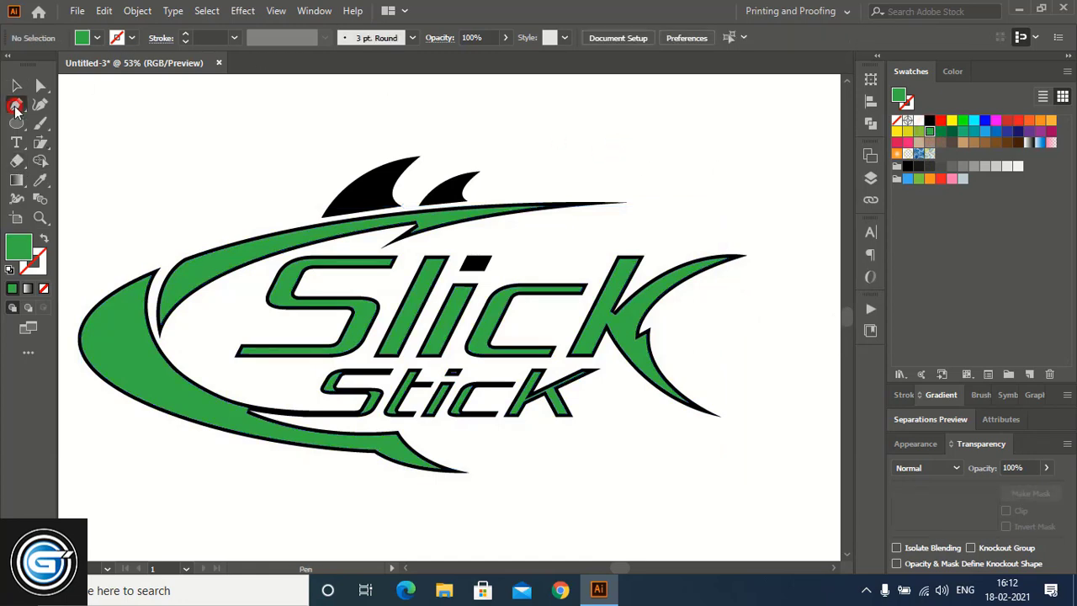
pyautogui.click(235, 298)
pyautogui.keyDown('shift'); pyautogui.click(748, 298); pyautogui.keyUp('shift')
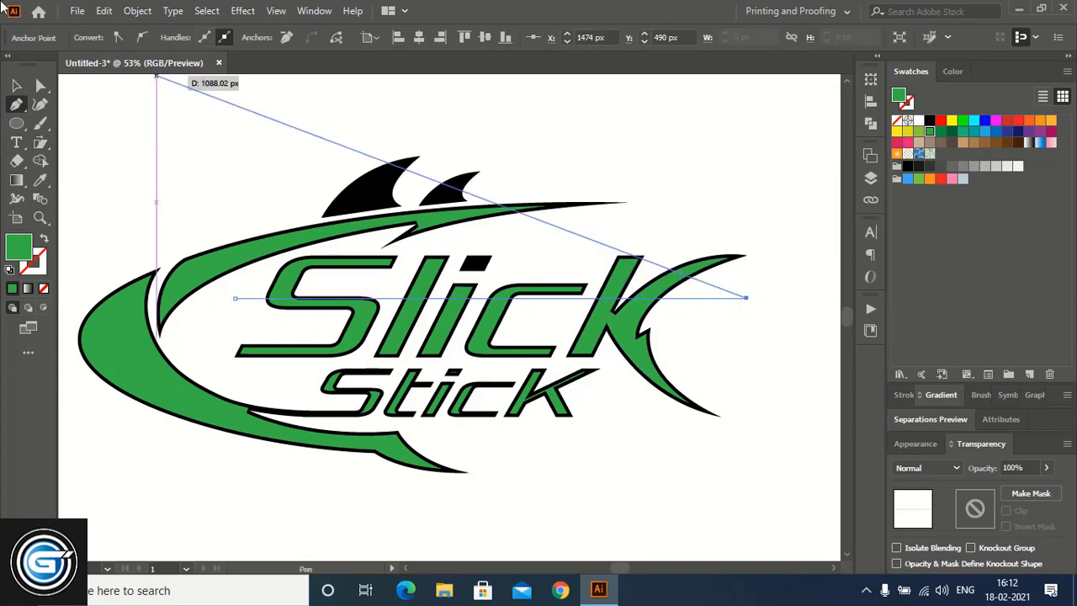
pyautogui.click(16, 85)
pyautogui.click(242, 174)
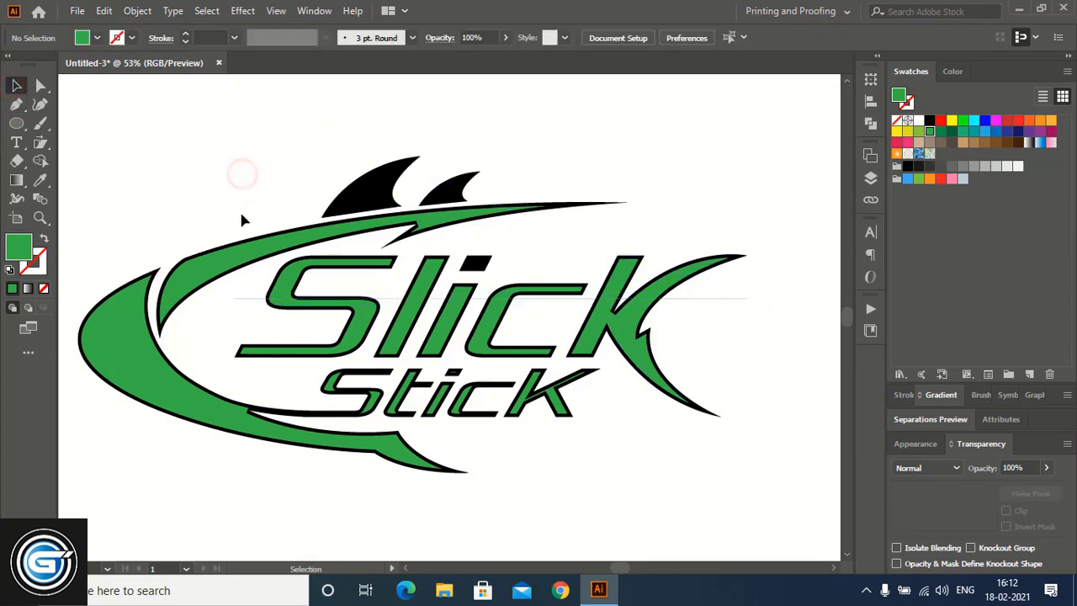
# Step: Nudge the horizontal line slightly down across the SlicK lettering
pyautogui.click(252, 300)
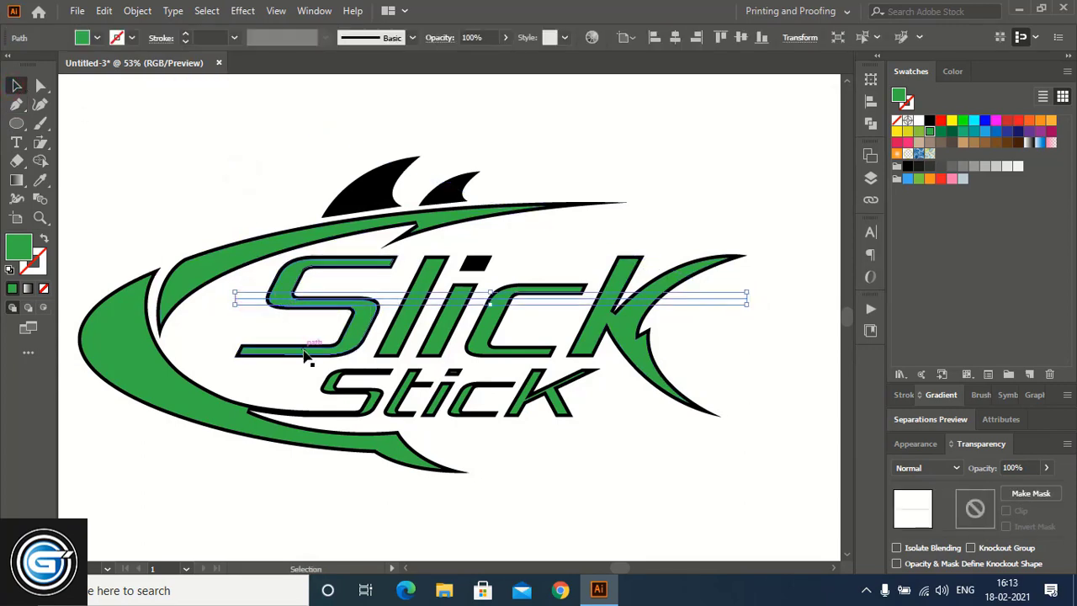
pyautogui.press('Down')
pyautogui.press('Down')
pyautogui.press('Down')
pyautogui.press('Down')
pyautogui.press('Down')
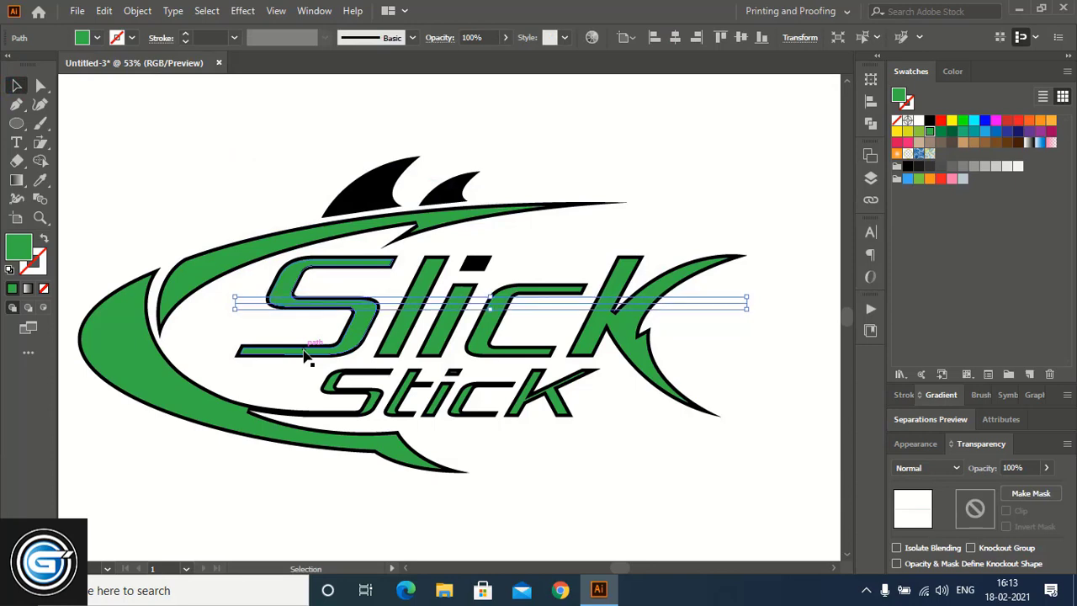
# Step: Remove the green fills above the horizontal line from the SlicK letters with the Shape Builder tool
pyautogui.click(305, 355)
pyautogui.click(283, 280)
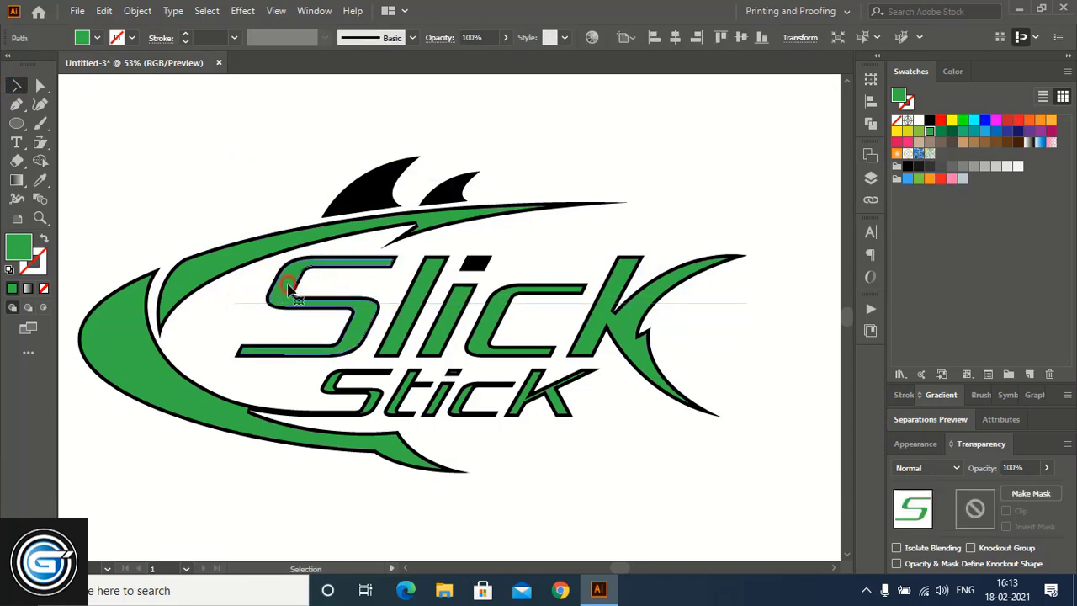
pyautogui.keyDown('shift'); pyautogui.click(426, 283); pyautogui.keyUp('shift')
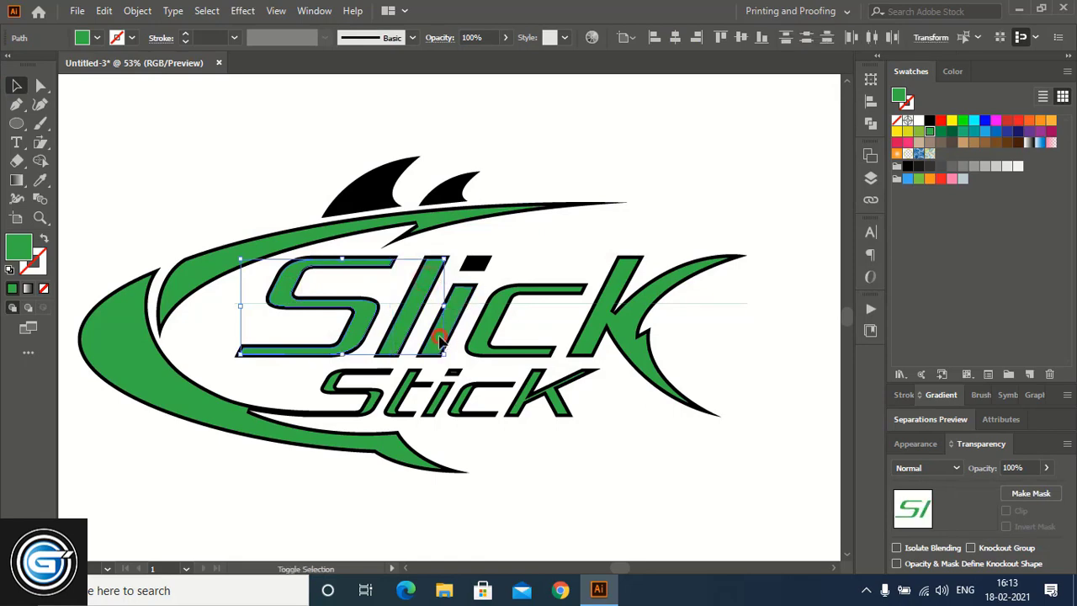
pyautogui.keyDown('shift'); pyautogui.click(460, 332); pyautogui.keyUp('shift')
pyautogui.keyDown('shift'); pyautogui.click(544, 336); pyautogui.keyUp('shift')
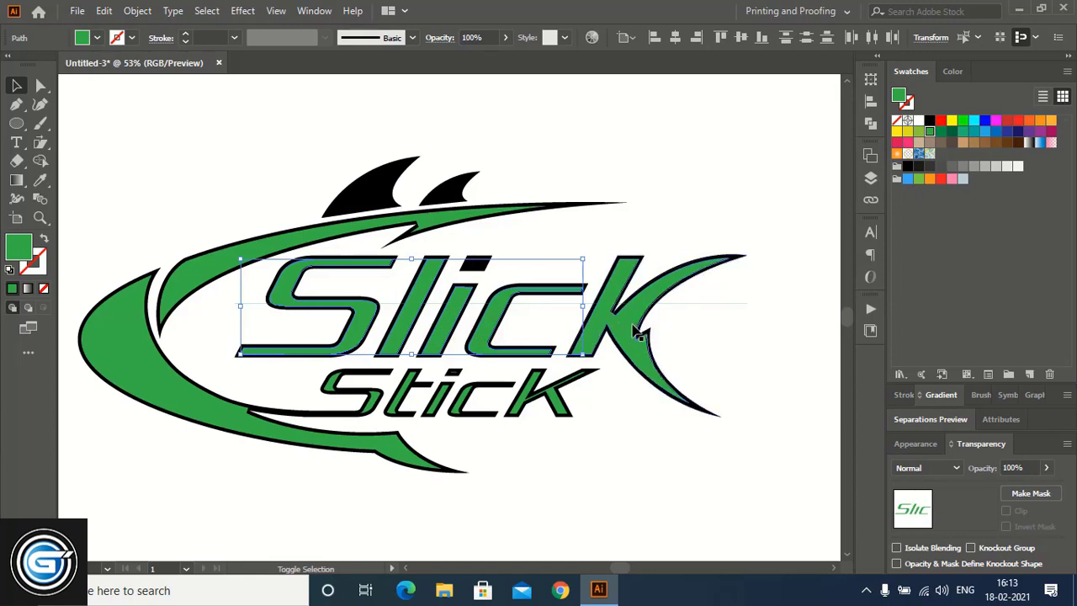
pyautogui.keyDown('shift'); pyautogui.click(698, 306); pyautogui.keyUp('shift')
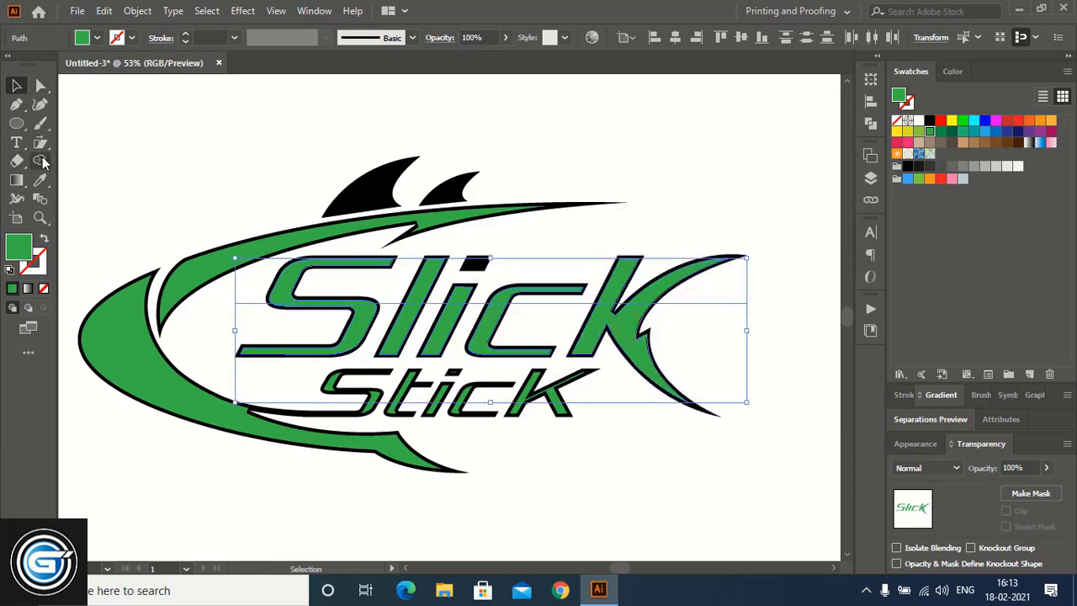
pyautogui.click(41, 161)
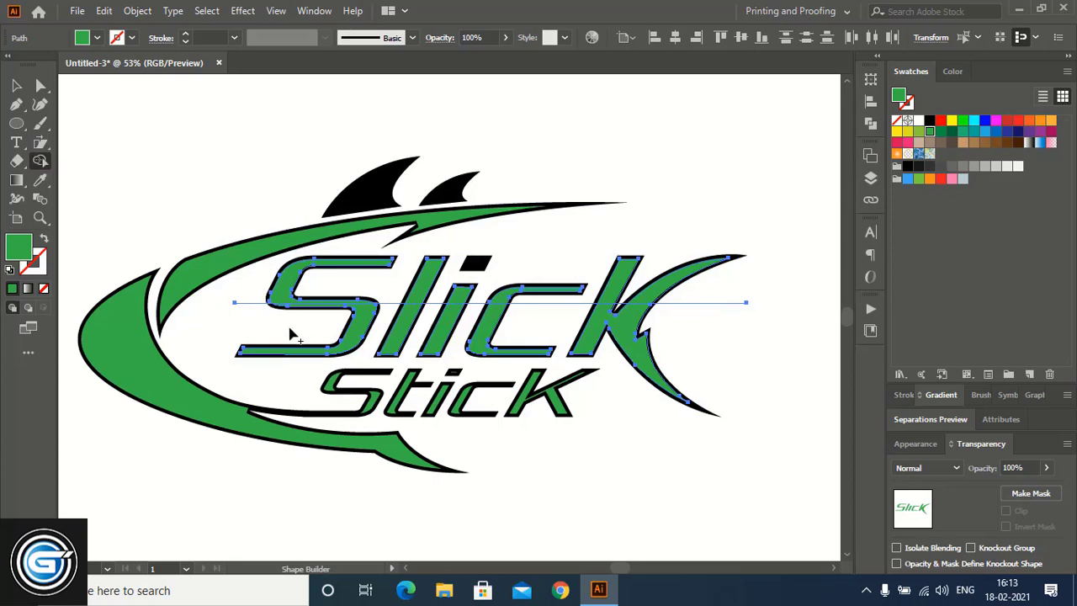
pyautogui.moveTo(302, 287); pyautogui.dragTo(698, 295)
# Step: Delete the horizontal dividing line running across the SlicK lettering
pyautogui.click(15, 85)
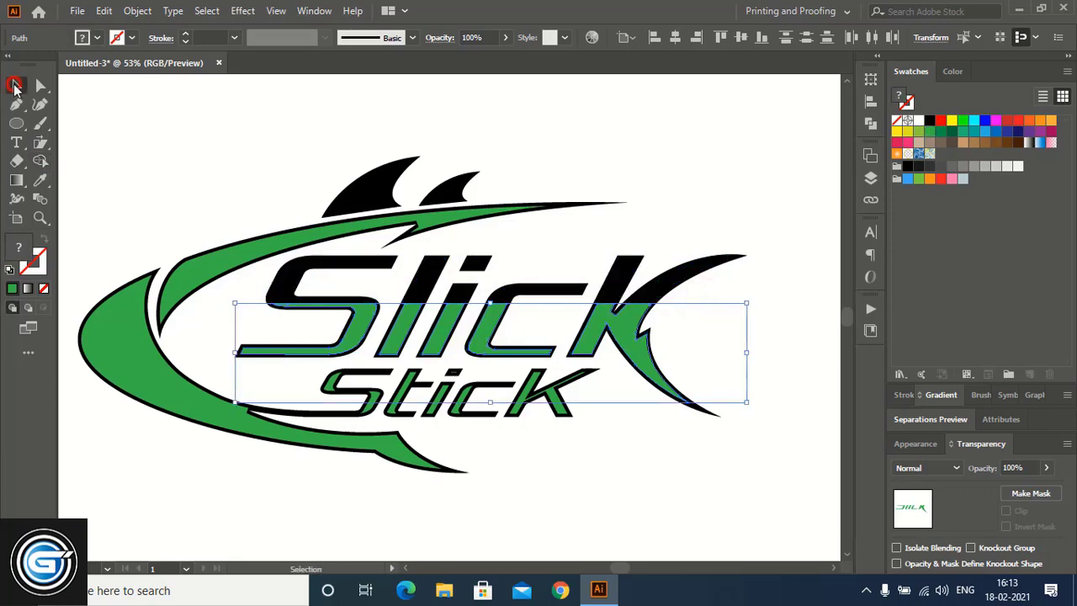
pyautogui.click(708, 345)
pyautogui.click(694, 304)
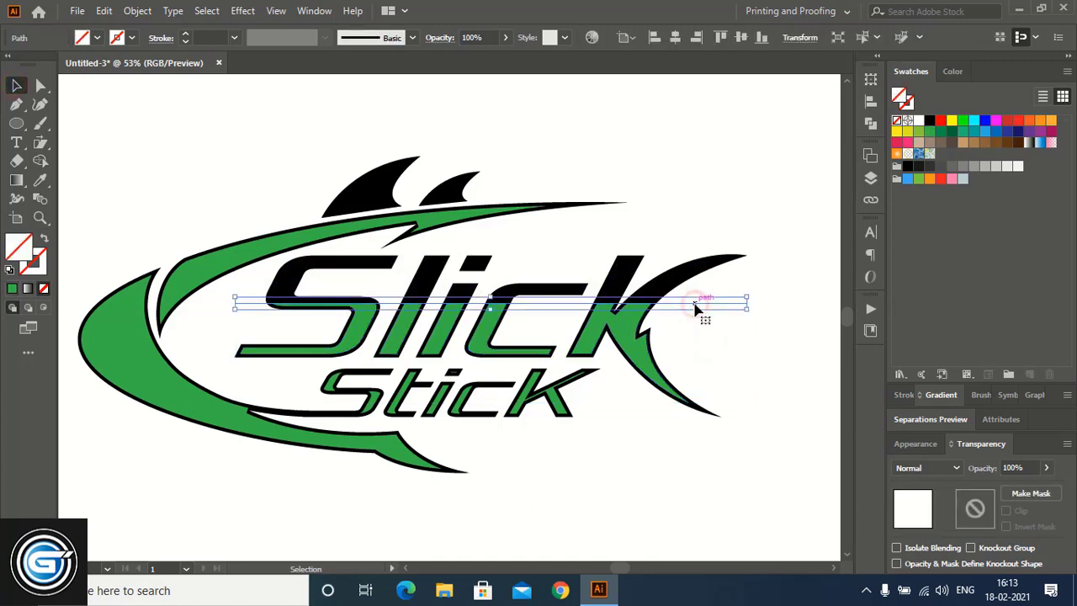
pyautogui.press('Delete')
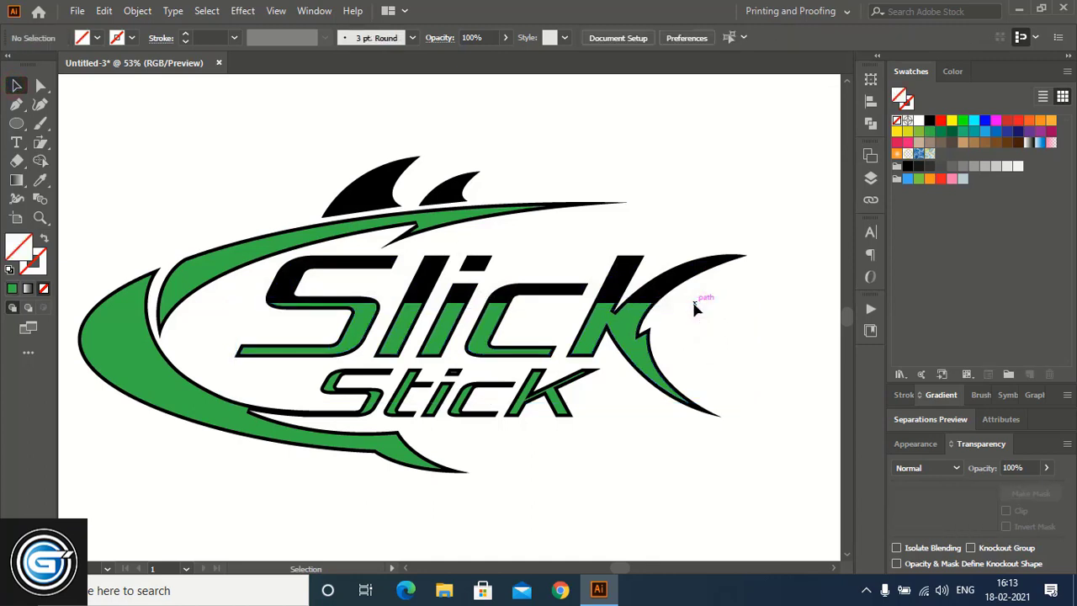
# Step: Delete the dot of the i in SlicK and both pieces of the i dot in SticK
pyautogui.click(478, 264)
pyautogui.press('Delete')
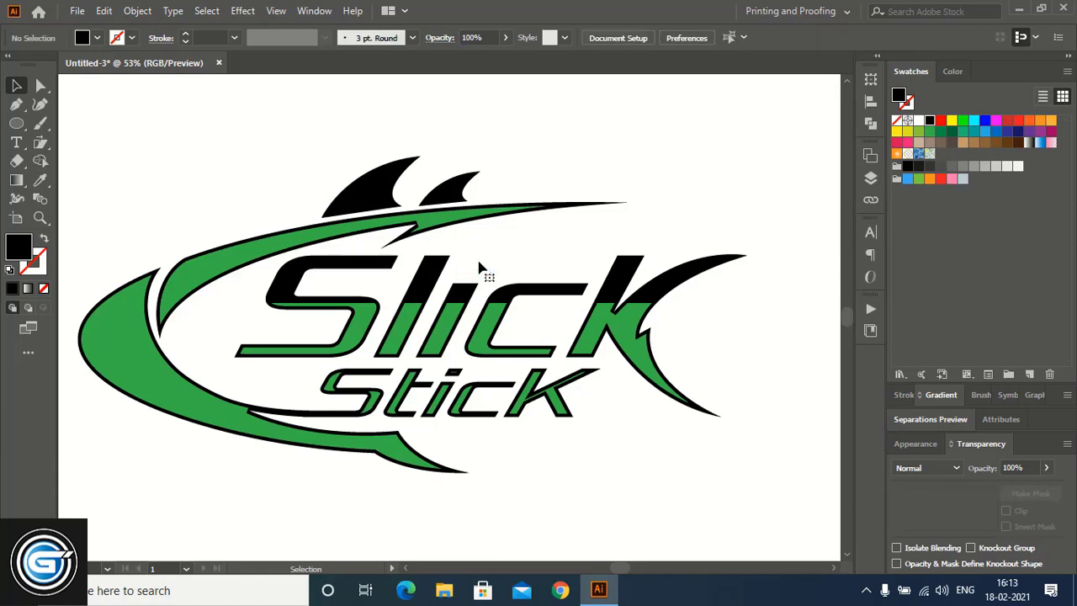
pyautogui.click(453, 374)
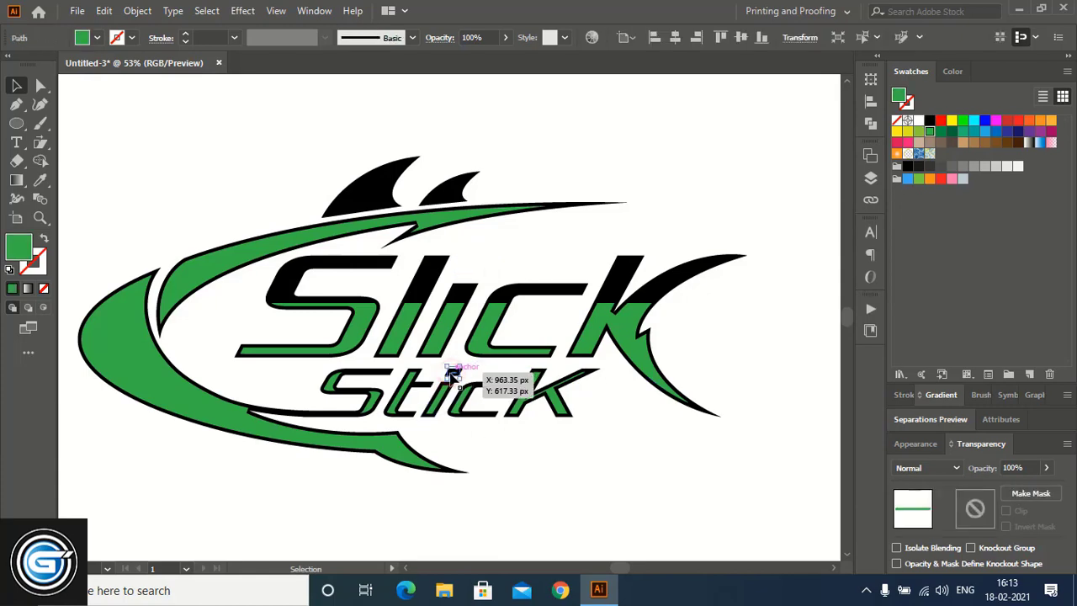
pyautogui.press('Delete')
pyautogui.click(446, 371)
pyautogui.press('Delete')
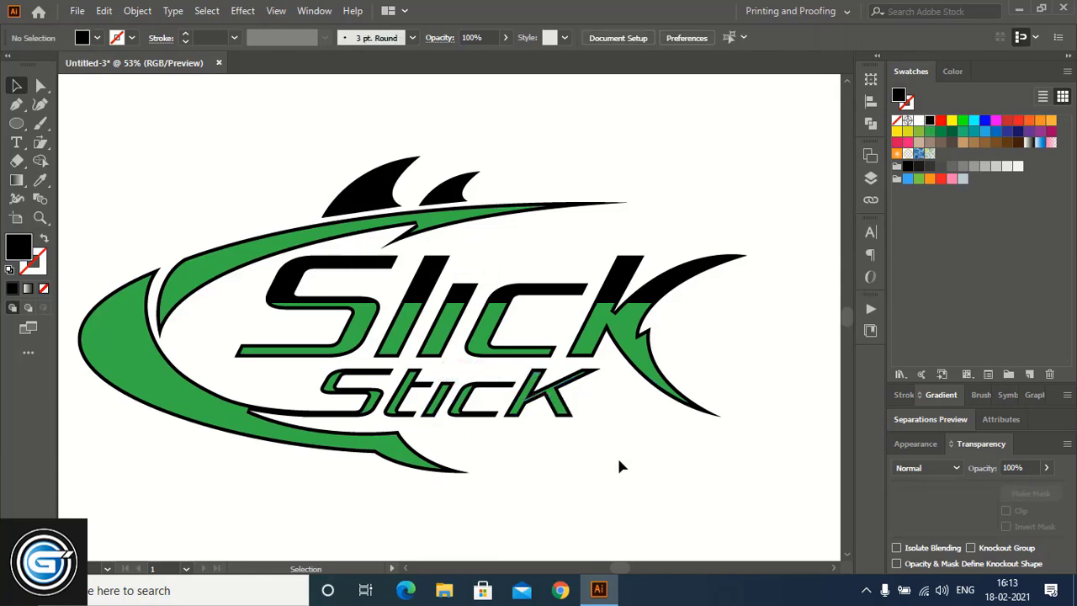
# Step: Draw a straight horizontal line across the middle of the SticK lettering, extending past both ends, with the Pen tool
pyautogui.scroll(-2, 627, 478)
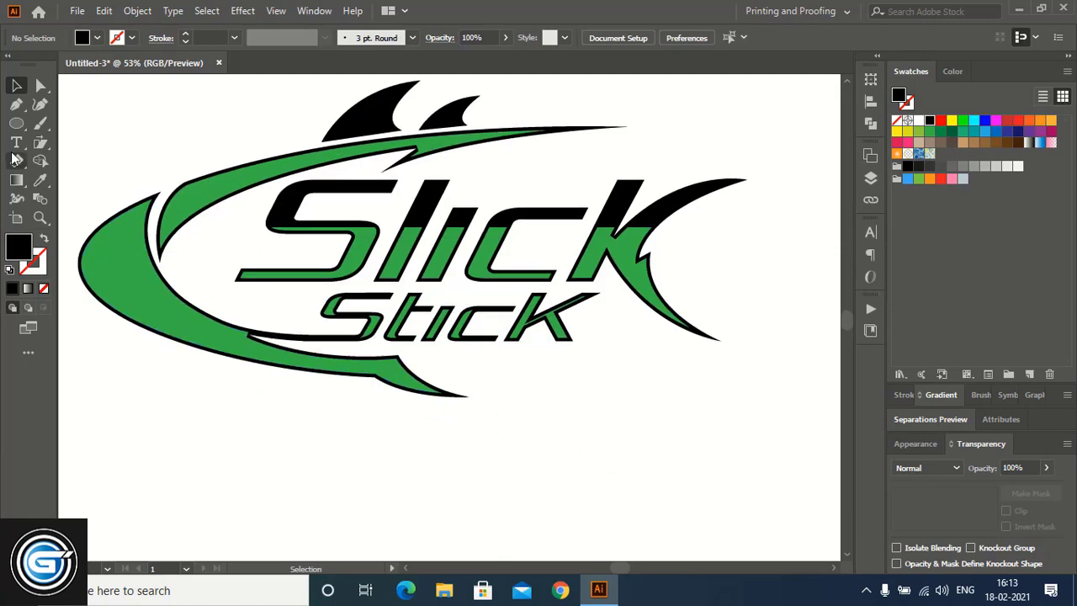
pyautogui.click(16, 106)
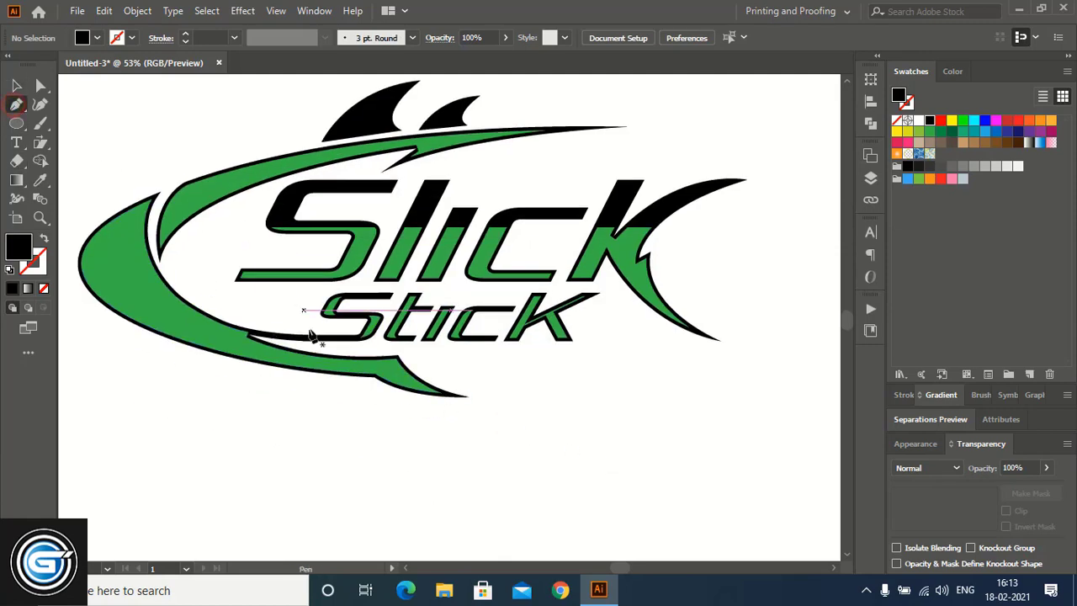
pyautogui.click(266, 314)
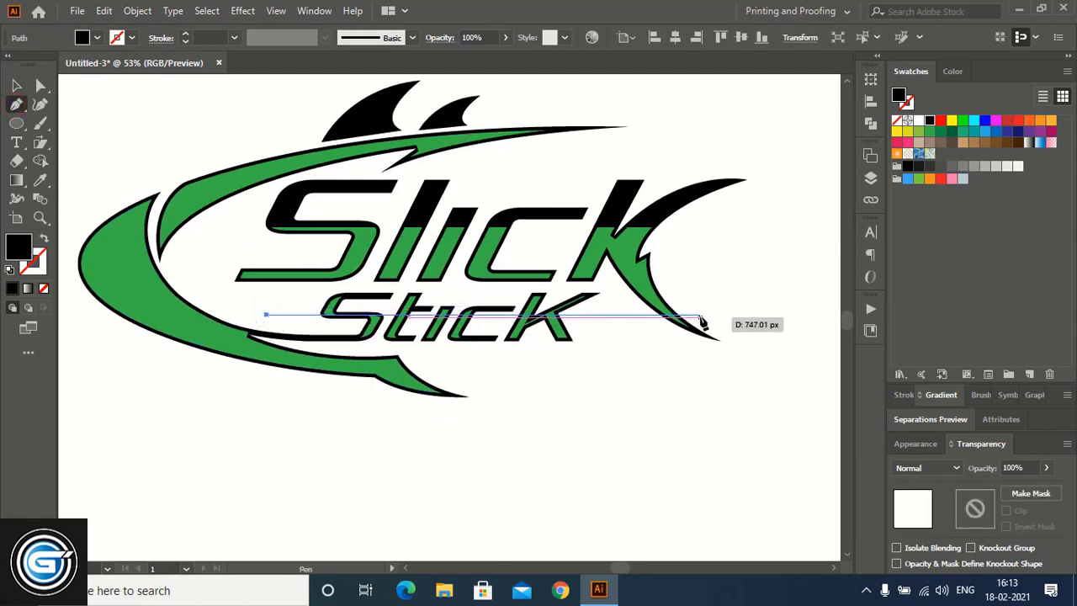
pyautogui.click(640, 314)
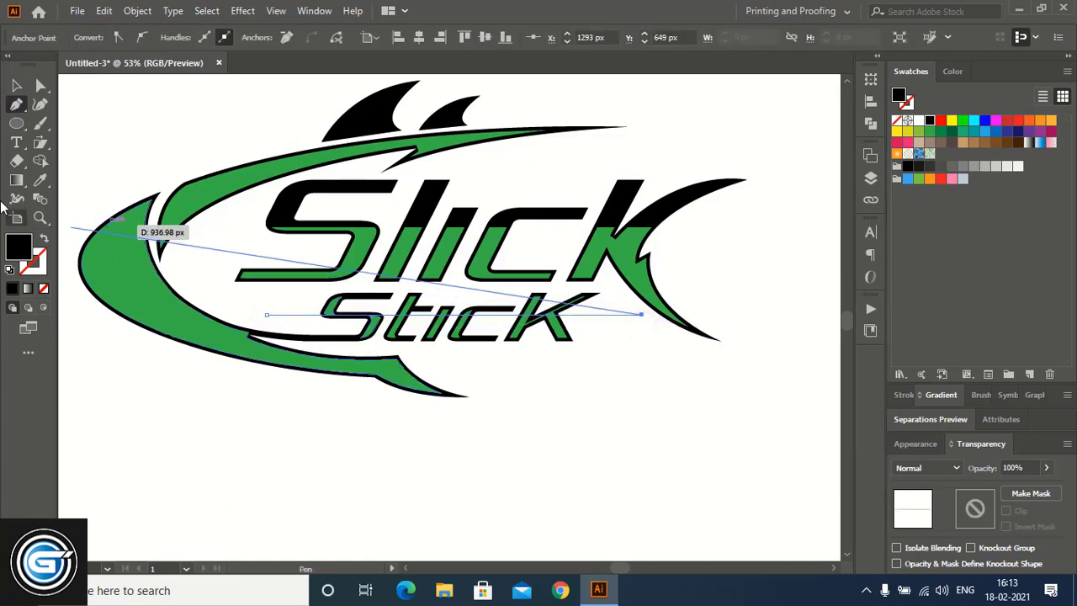
pyautogui.click(16, 86)
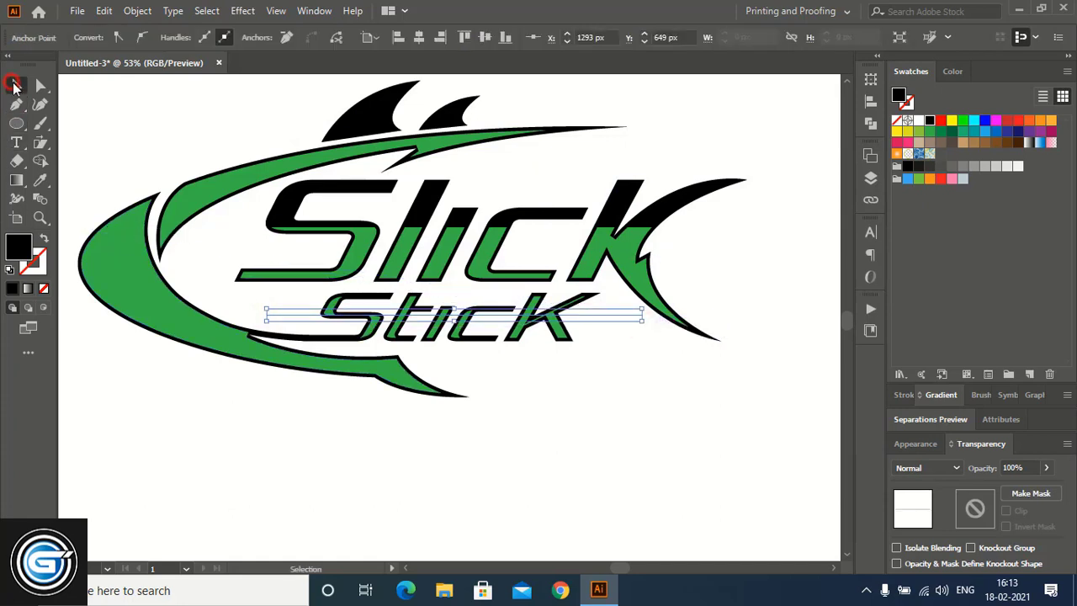
pyautogui.click(439, 414)
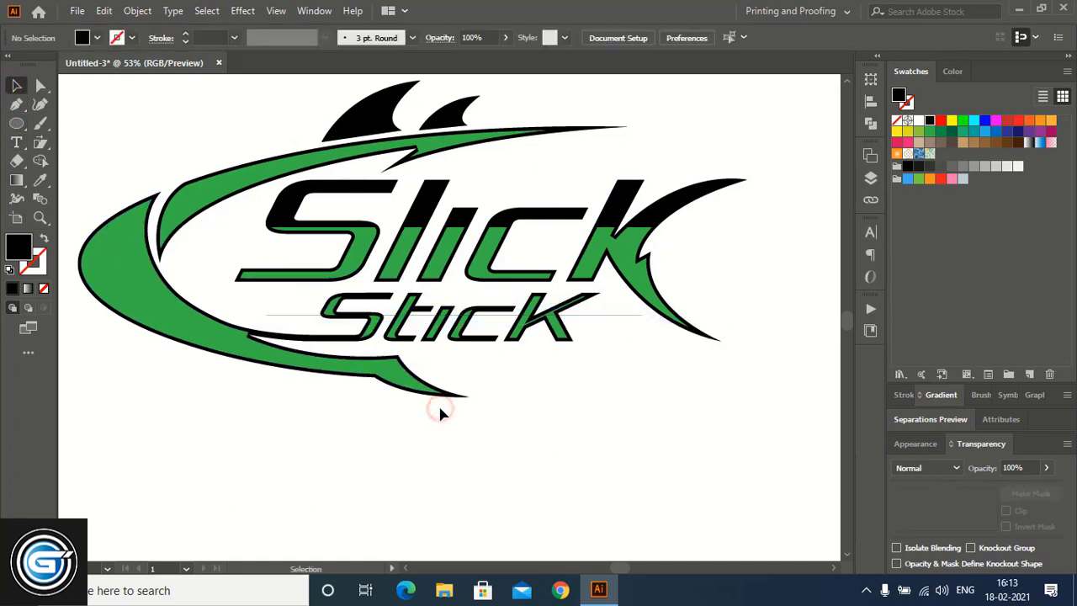
# Step: Remove the green fills above the line from the SticK letters with the Shape Builder tool
pyautogui.click(292, 315)
pyautogui.keyDown('shift'); pyautogui.click(390, 330); pyautogui.keyUp('shift')
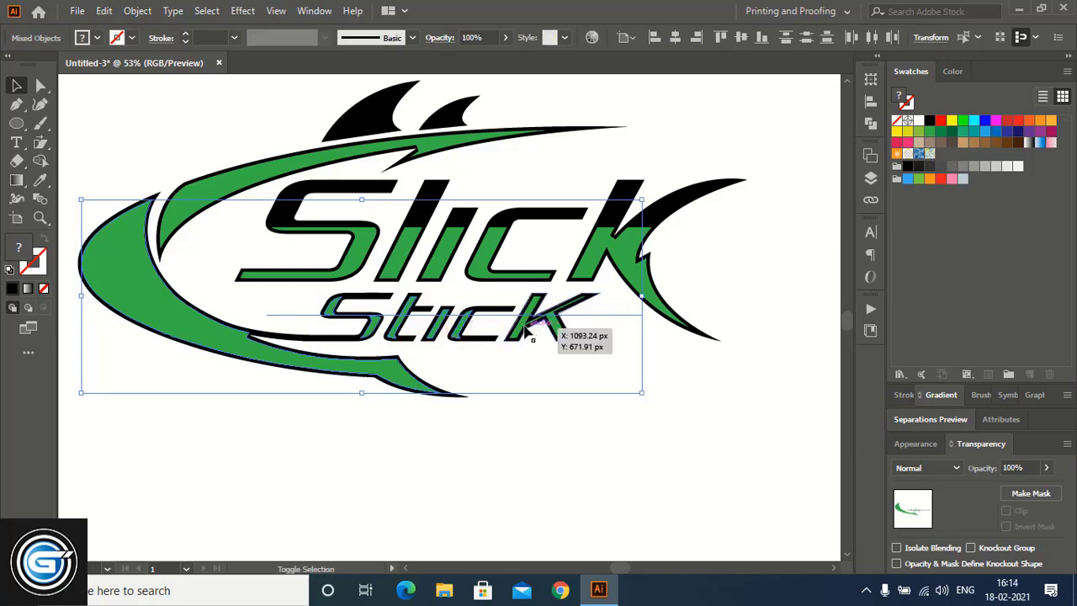
pyautogui.click(39, 162)
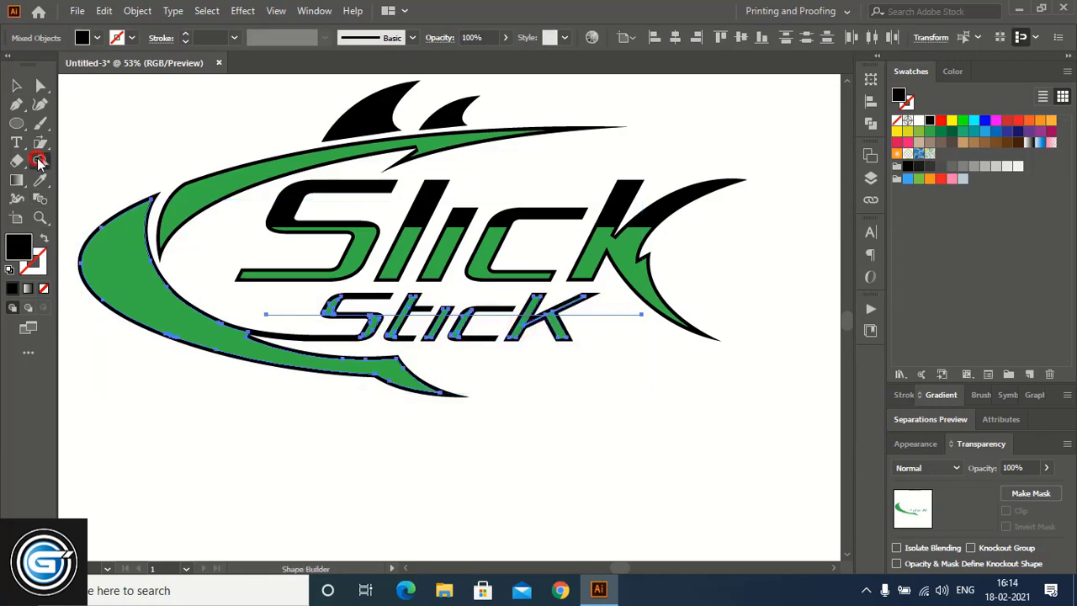
pyautogui.moveTo(337, 307); pyautogui.dragTo(629, 308)
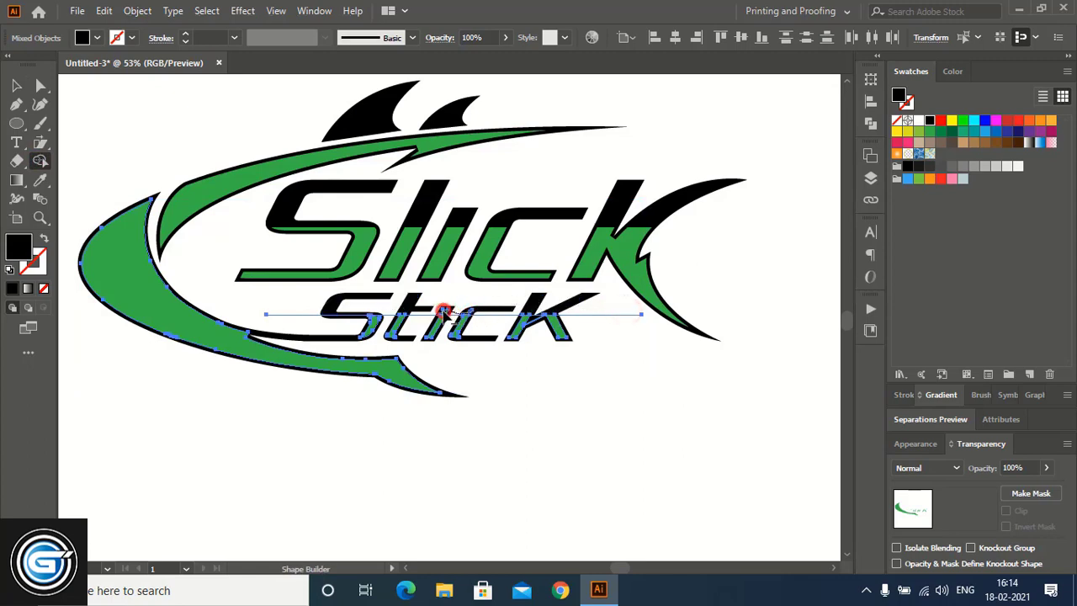
# Step: Delete the horizontal dividing line running across the SticK lettering
pyautogui.click(16, 85)
pyautogui.click(574, 429)
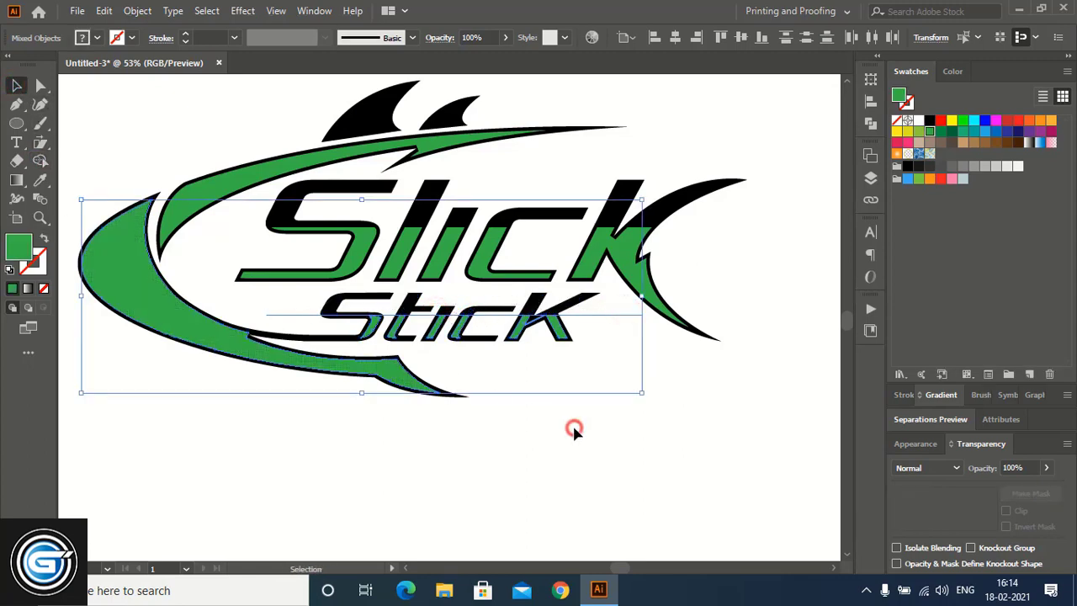
pyautogui.click(580, 316)
pyautogui.press('Delete')
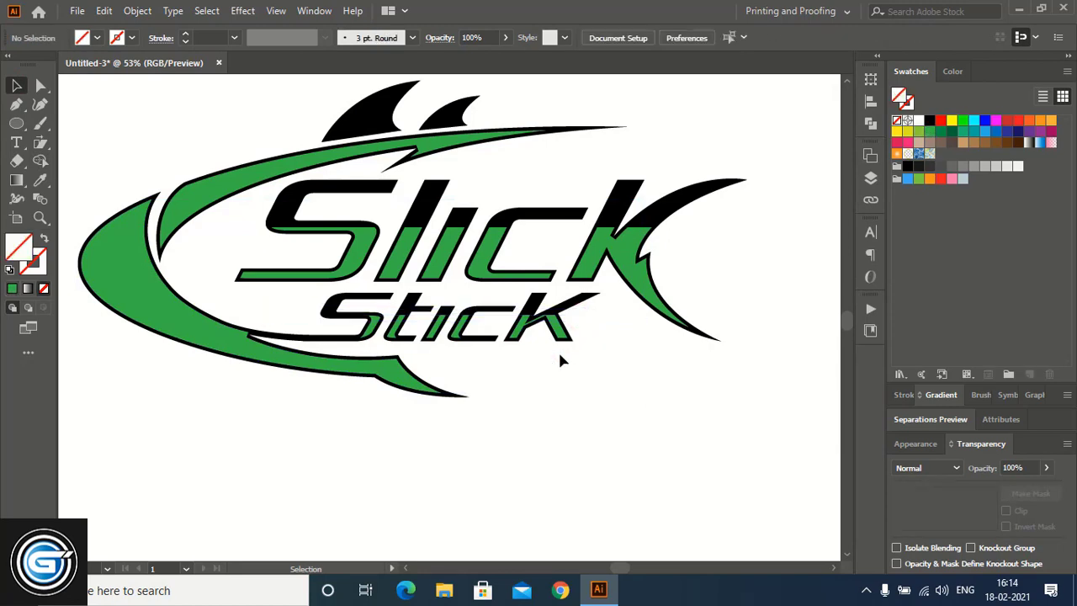
# Step: Draw a wide ellipse over the fish's head so its lower edge crosses the front of the lower swoosh
pyautogui.click(17, 123)
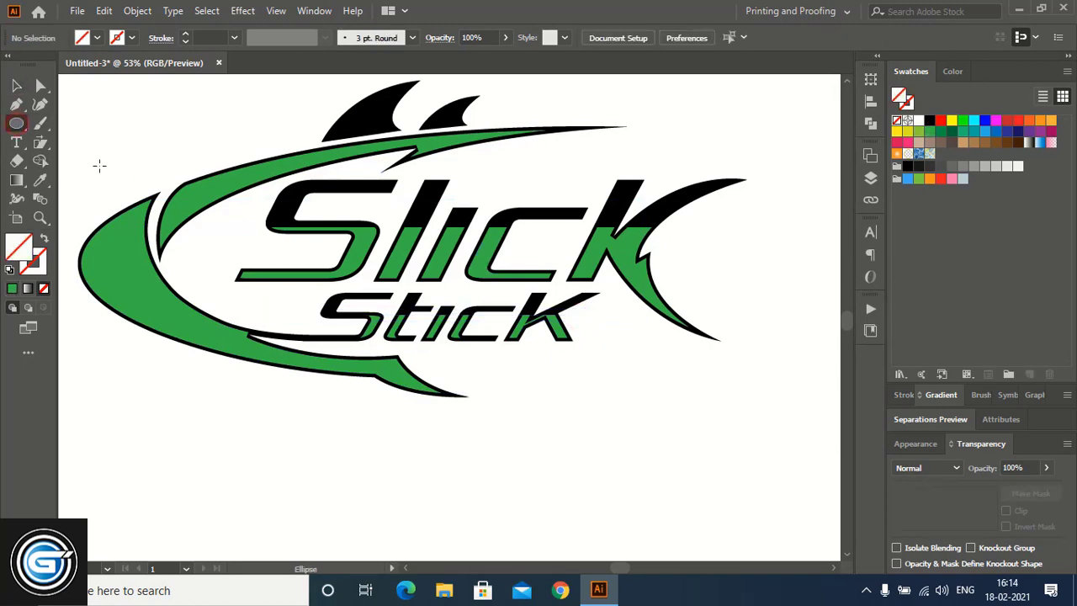
pyautogui.click(405, 568)
pyautogui.moveTo(139, 166); pyautogui.dragTo(385, 292)
pyautogui.press('v')
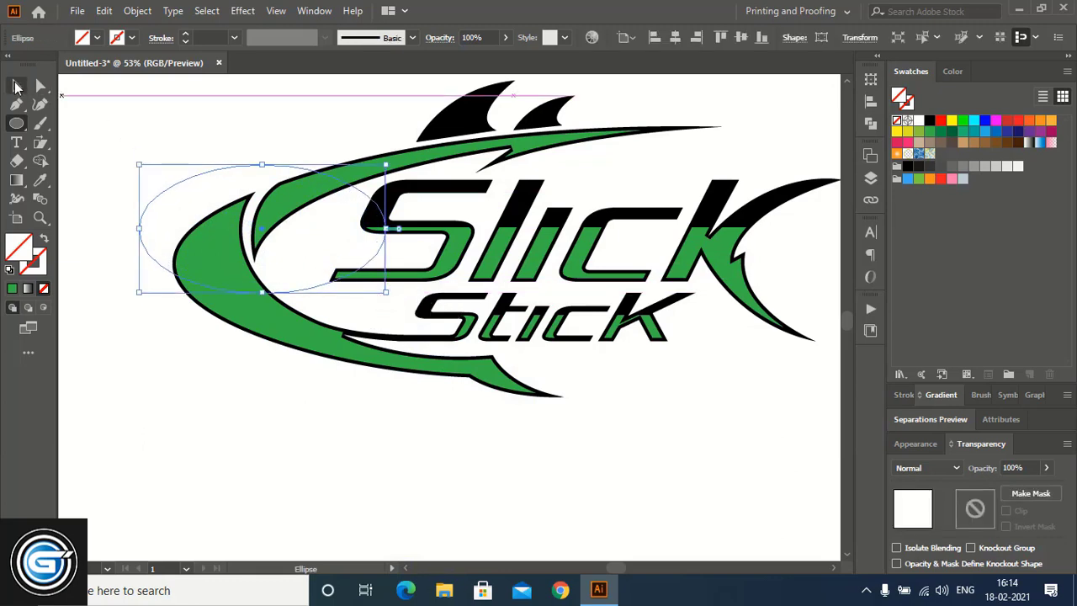
# Step: Remove the lower swoosh's green fill inside the ellipse with the Shape Builder tool, leaving the head black
pyautogui.keyDown('shift'); pyautogui.click(215, 260); pyautogui.keyUp('shift')
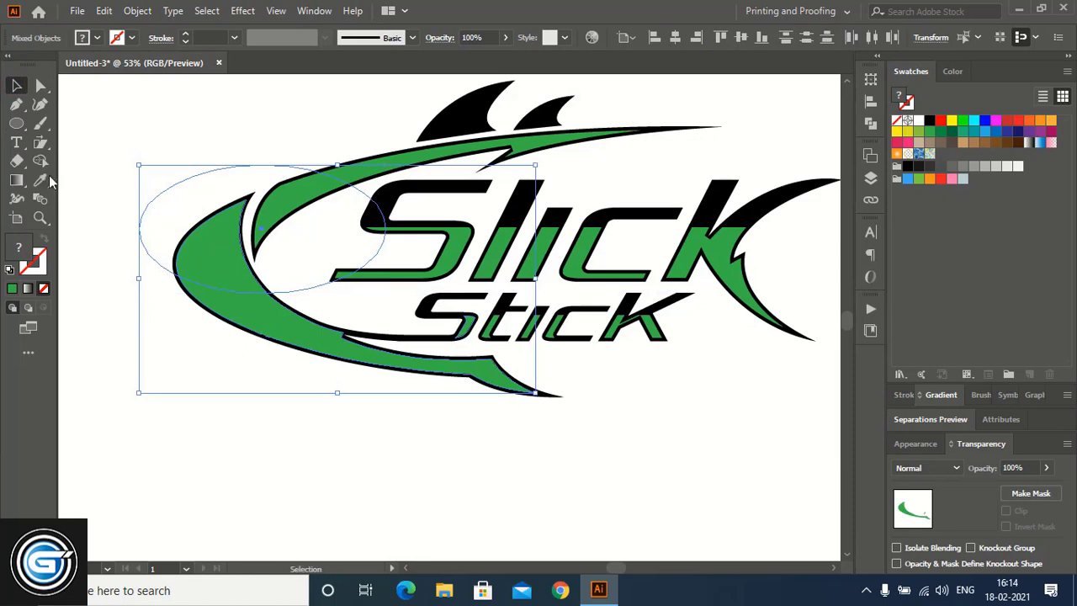
pyautogui.click(40, 161)
pyautogui.click(227, 249)
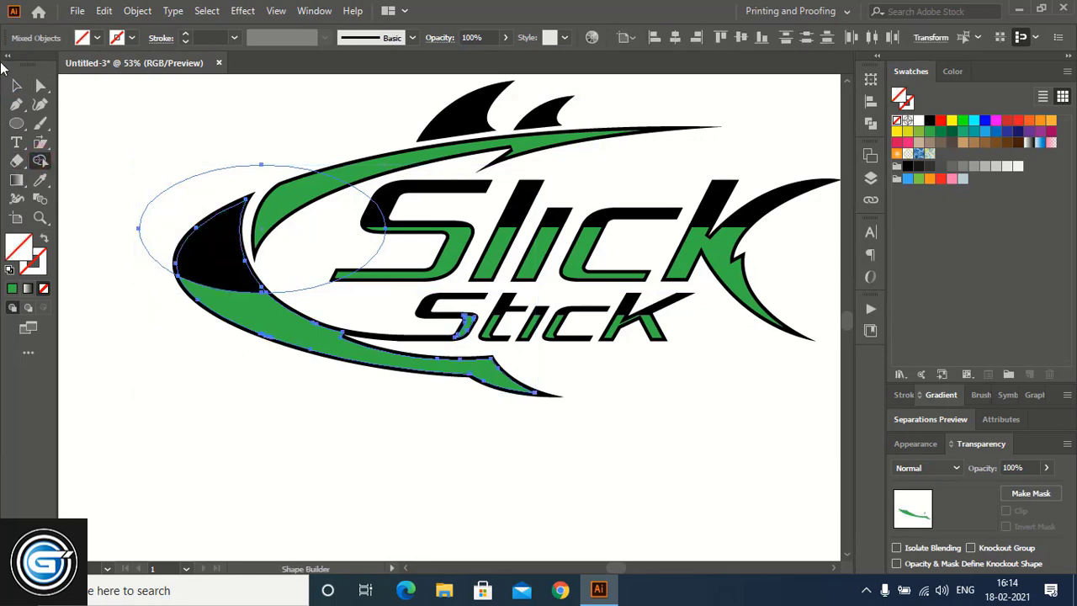
# Step: Delete the leftover ellipse outline around the fish's head
pyautogui.click(13, 84)
pyautogui.click(199, 115)
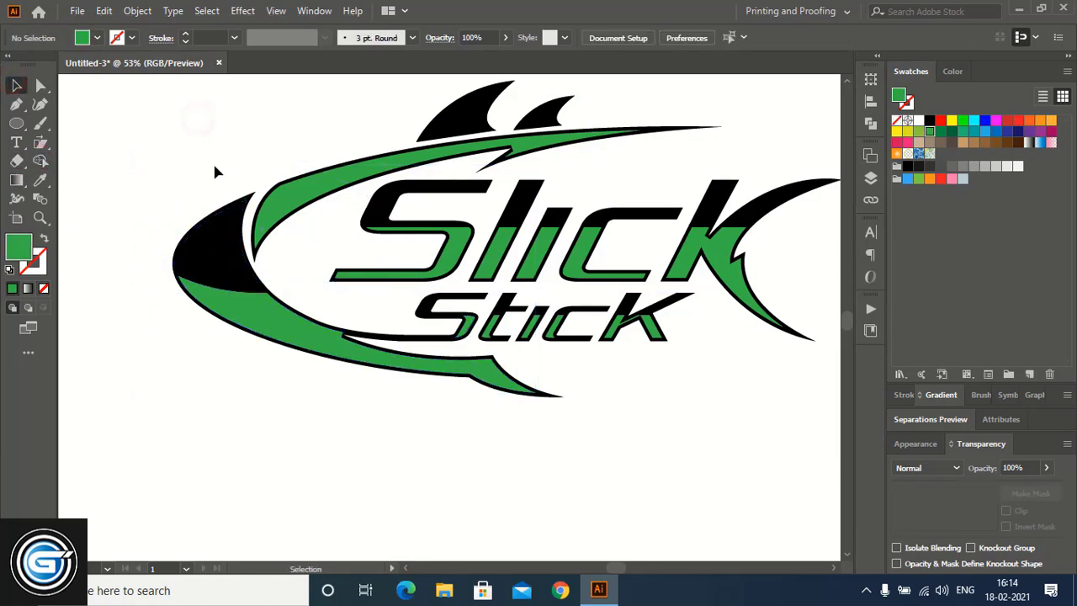
pyautogui.click(221, 169)
pyautogui.press('Delete')
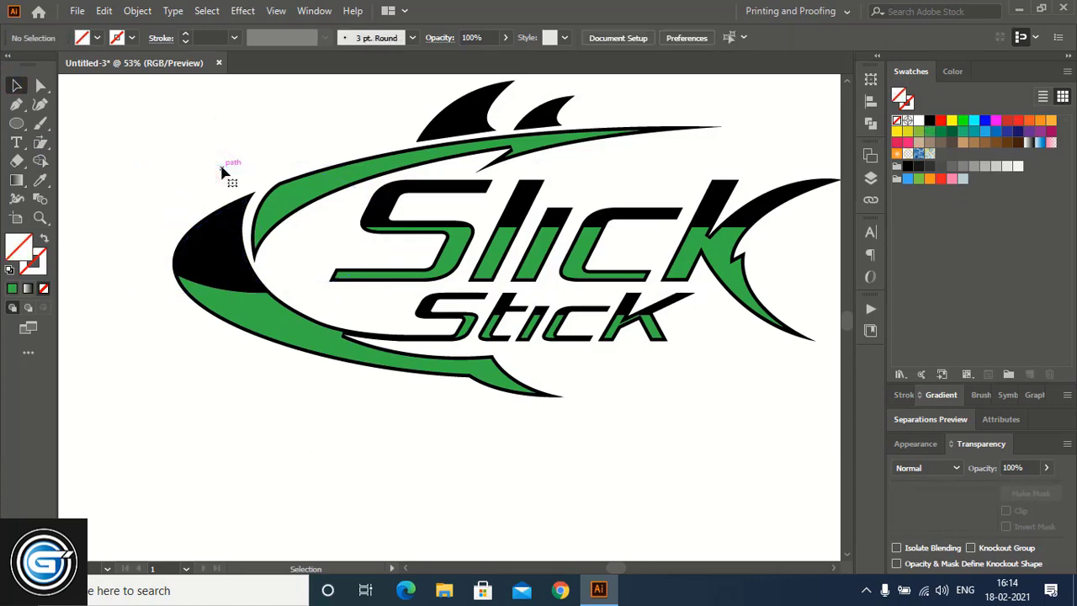
# Step: Draw a rectangle covering the whole artboard and fill it dark green with RGB 0, 39, 0
pyautogui.rightClick(16, 125)
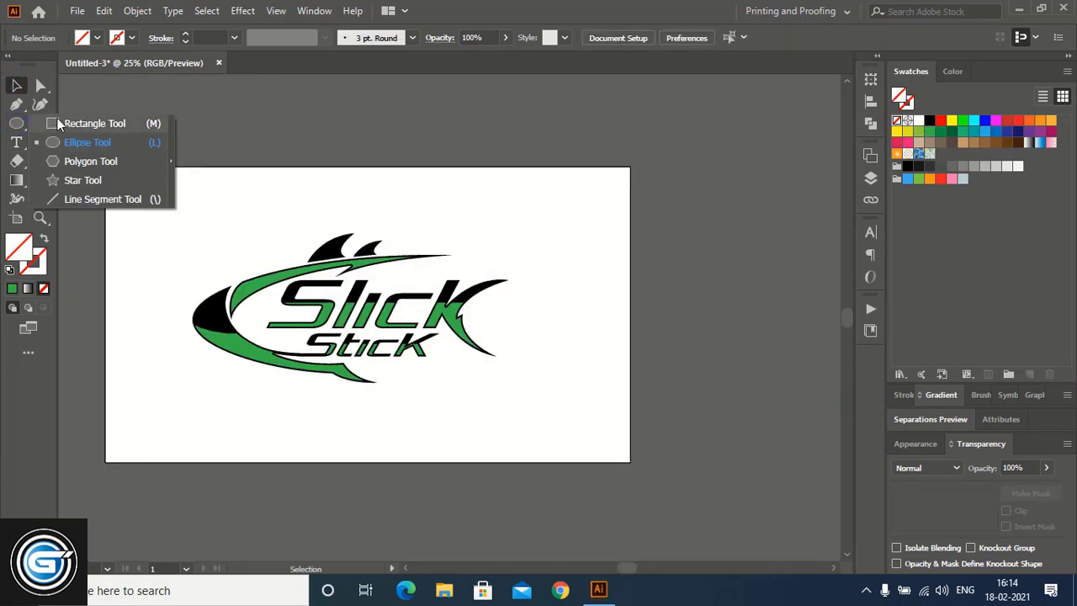
pyautogui.click(57, 123)
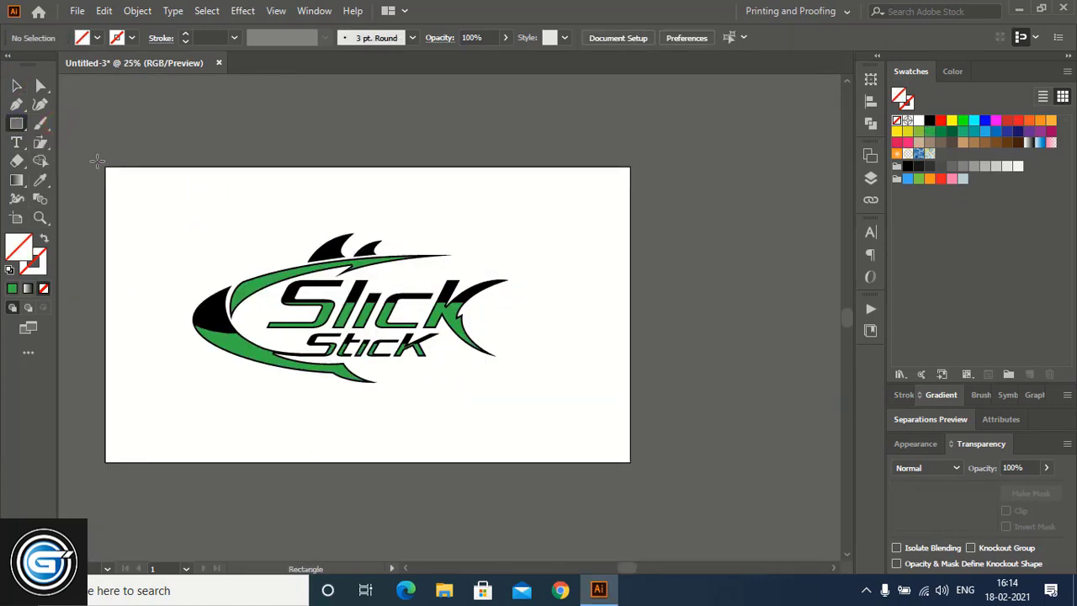
pyautogui.moveTo(106, 168); pyautogui.dragTo(630, 462)
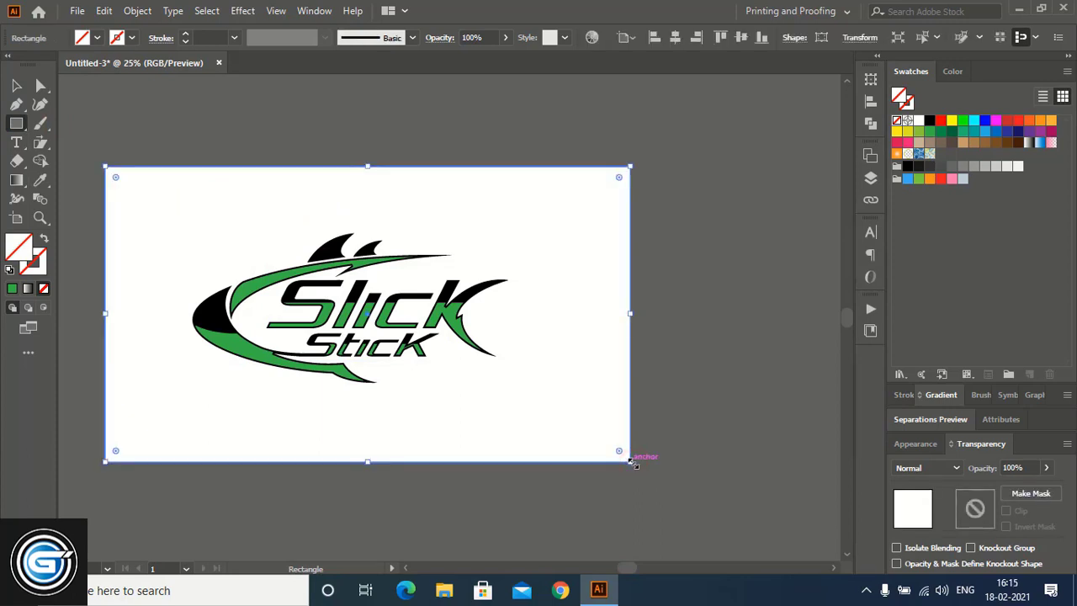
pyautogui.click(930, 122)
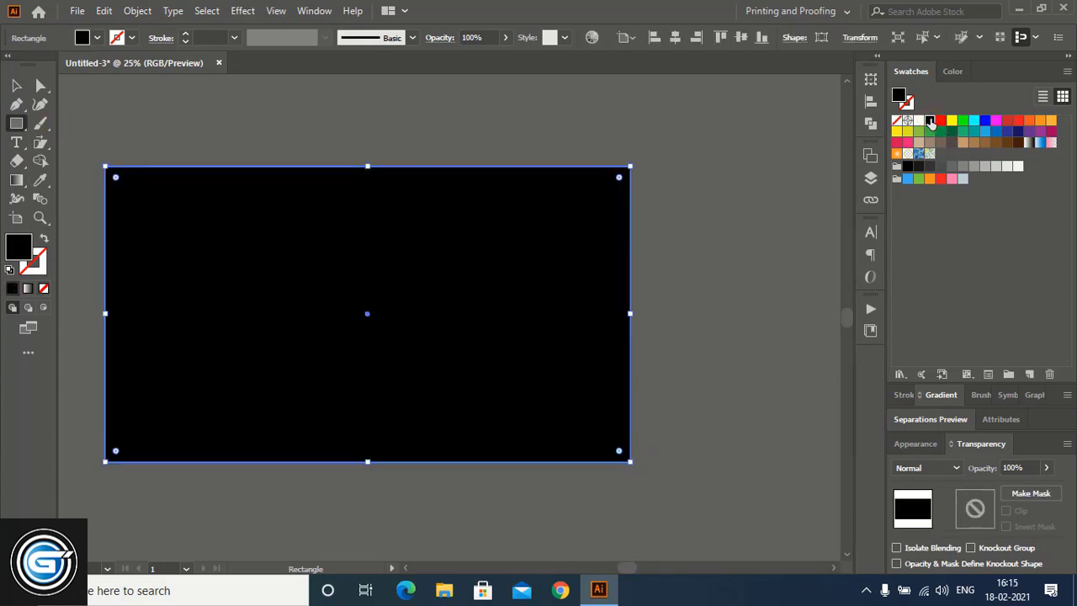
pyautogui.click(953, 72)
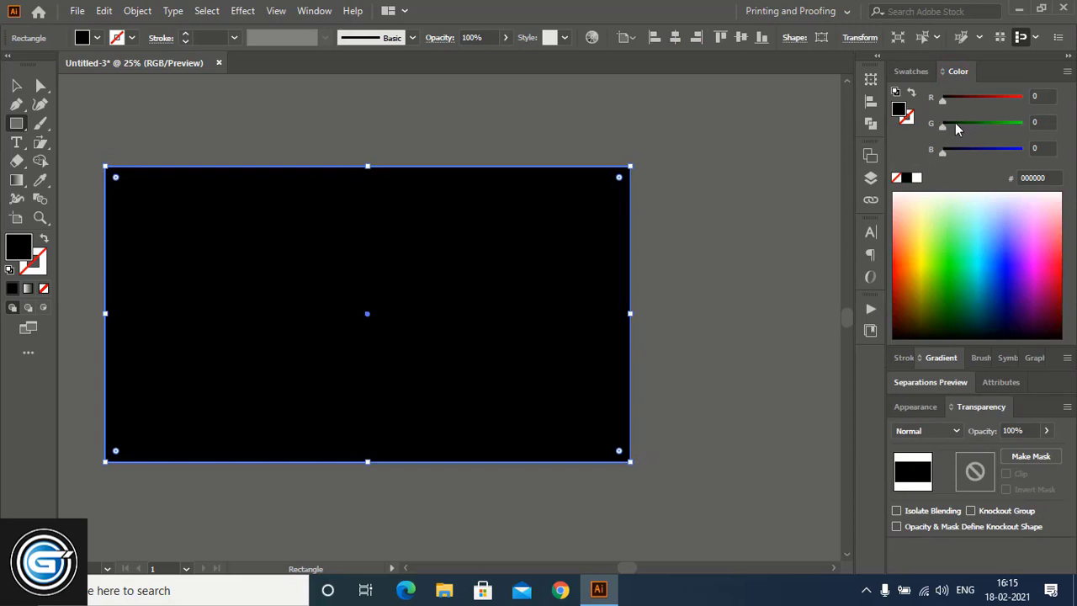
pyautogui.click(955, 124)
# Step: Send the dark green background rectangle to the back, behind the logo
pyautogui.rightClick(284, 239)
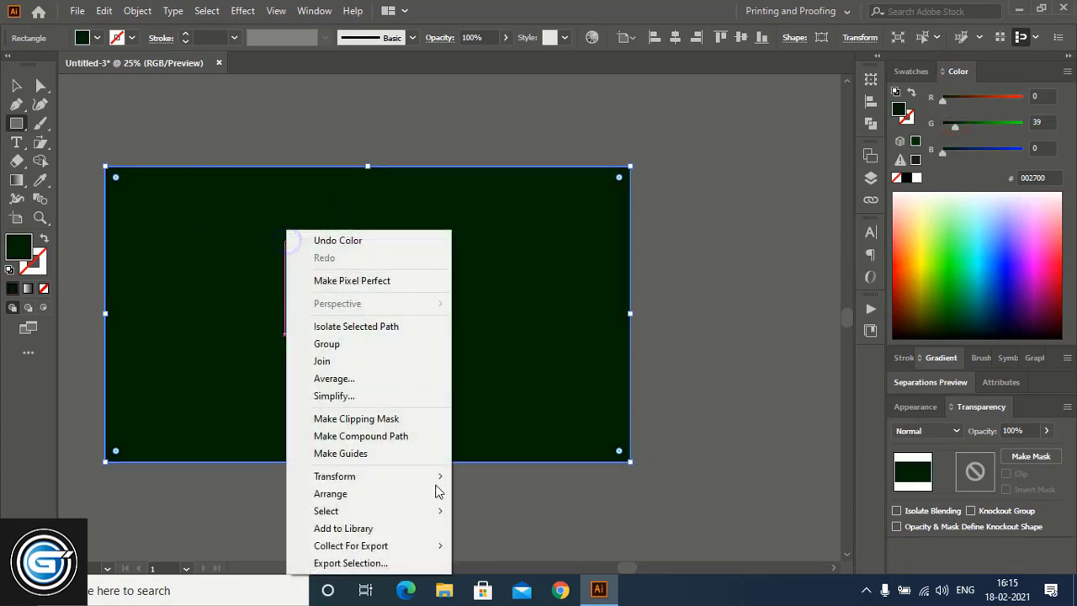
pyautogui.moveTo(398, 499)
pyautogui.click(501, 545)
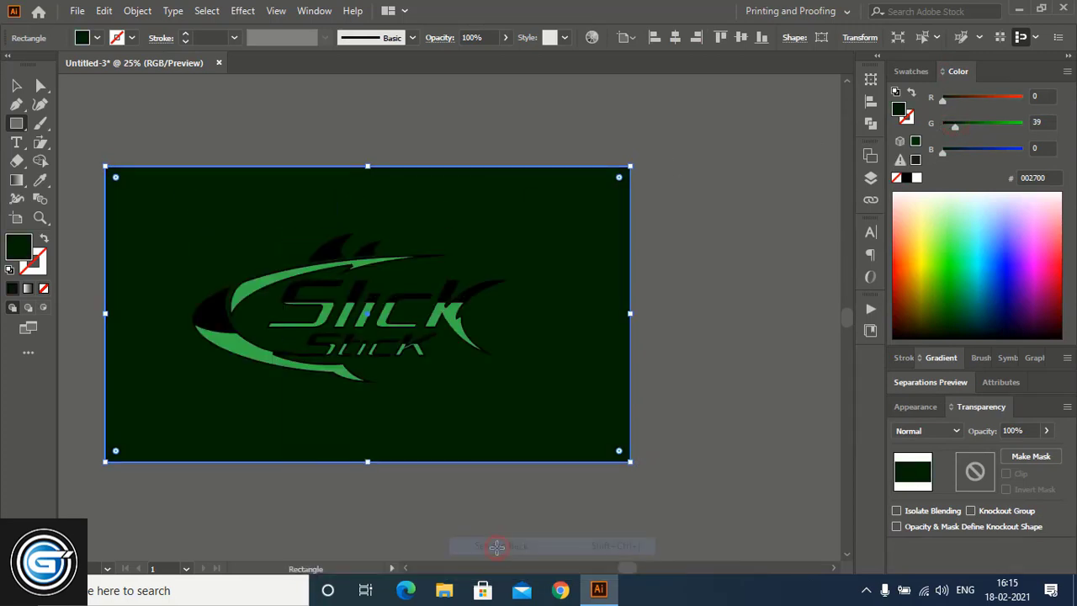
# Step: Fill the black head and lower swoosh outline, both fins, and the upper word's black lettering and tail with white
pyautogui.click(16, 85)
pyautogui.click(339, 112)
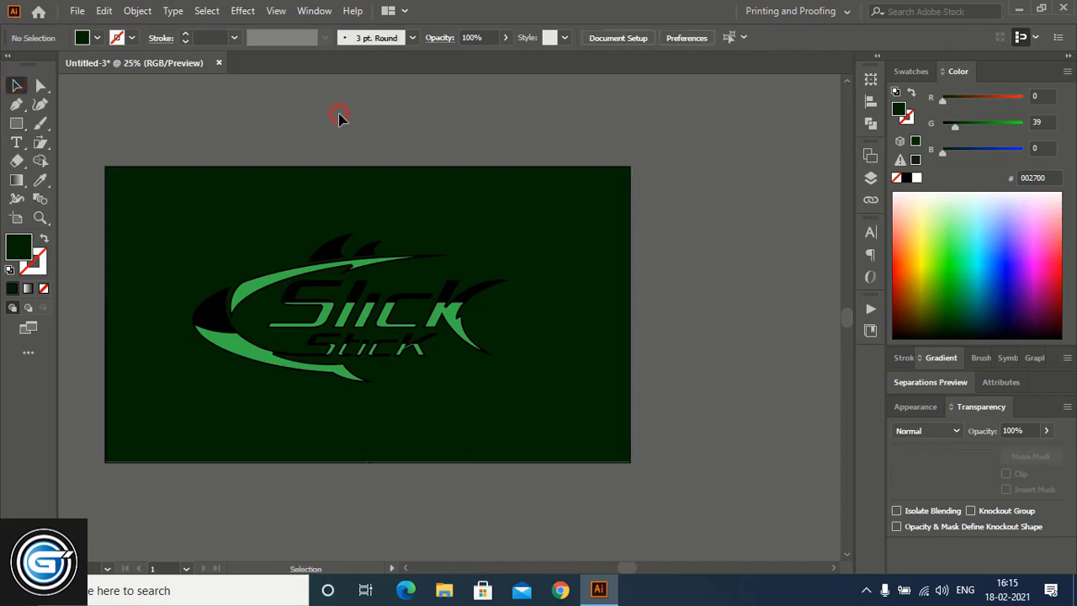
pyautogui.click(40, 218)
pyautogui.moveTo(112, 158); pyautogui.dragTo(622, 505)
pyautogui.click(16, 86)
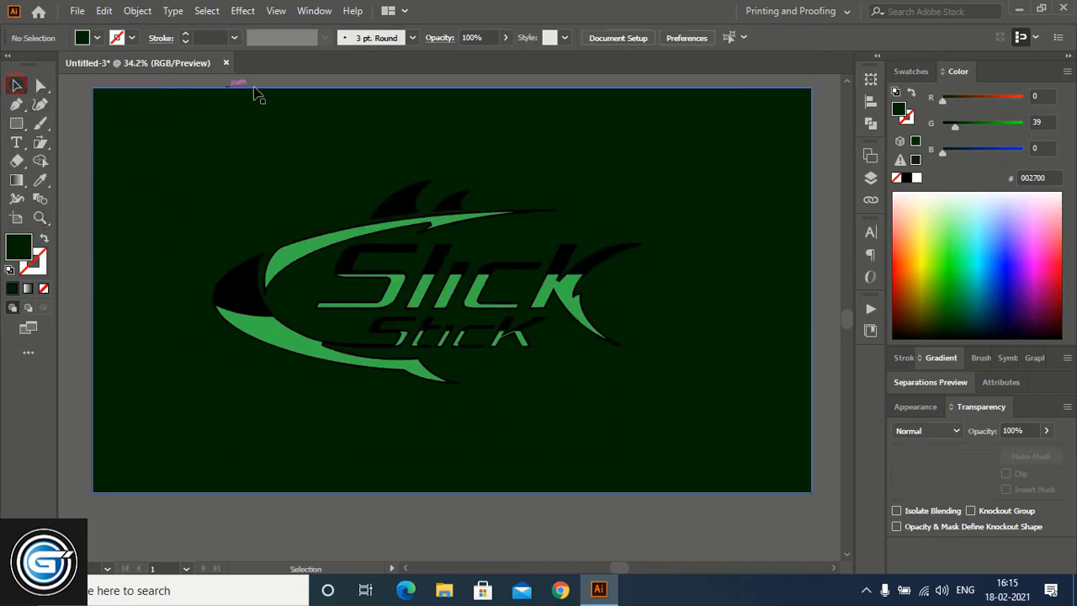
pyautogui.click(241, 288)
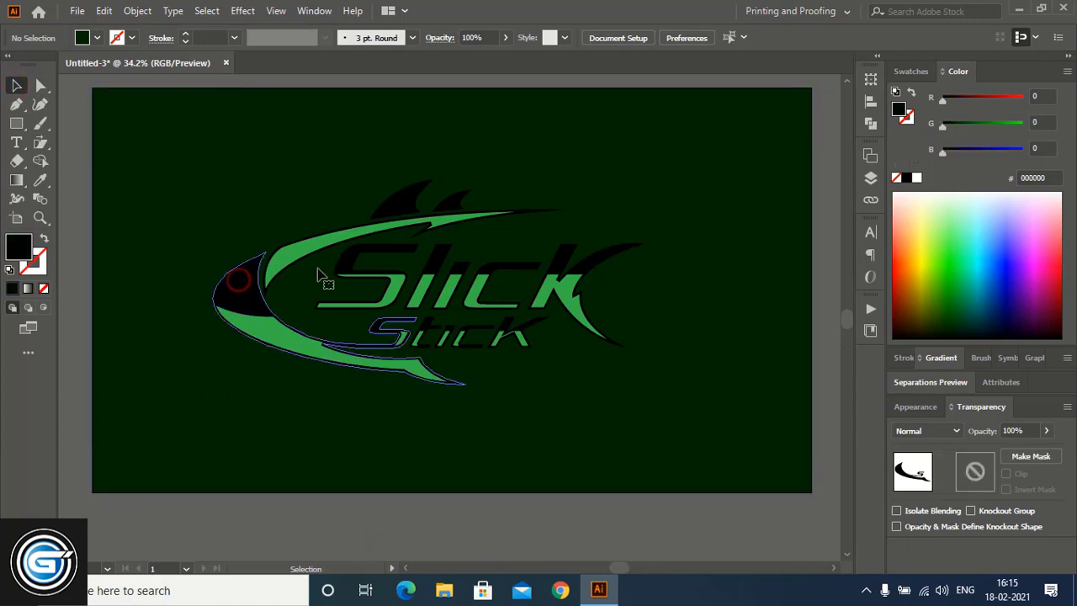
pyautogui.keyDown('shift'); pyautogui.click(405, 206); pyautogui.keyUp('shift')
pyautogui.keyDown('shift'); pyautogui.click(457, 200); pyautogui.keyUp('shift')
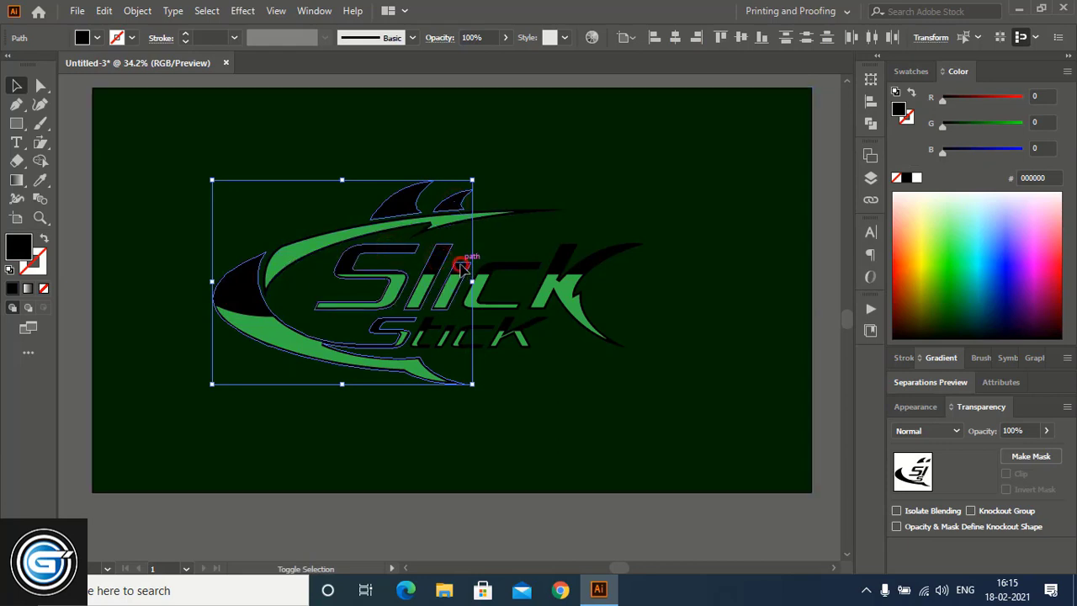
pyautogui.keyDown('shift'); pyautogui.click(503, 267); pyautogui.keyUp('shift')
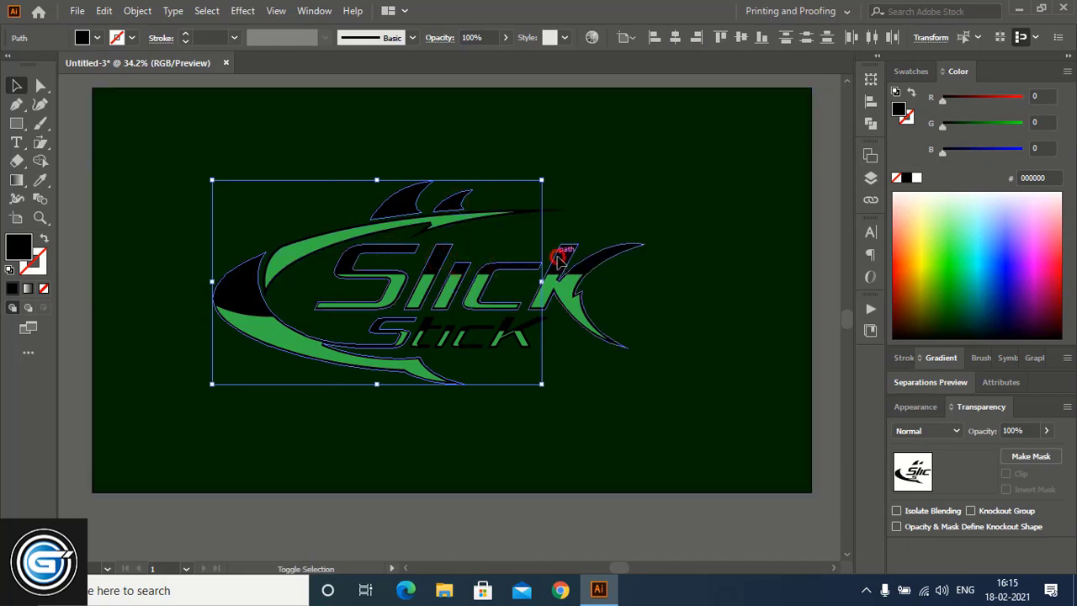
pyautogui.keyDown('shift'); pyautogui.click(558, 259); pyautogui.keyUp('shift')
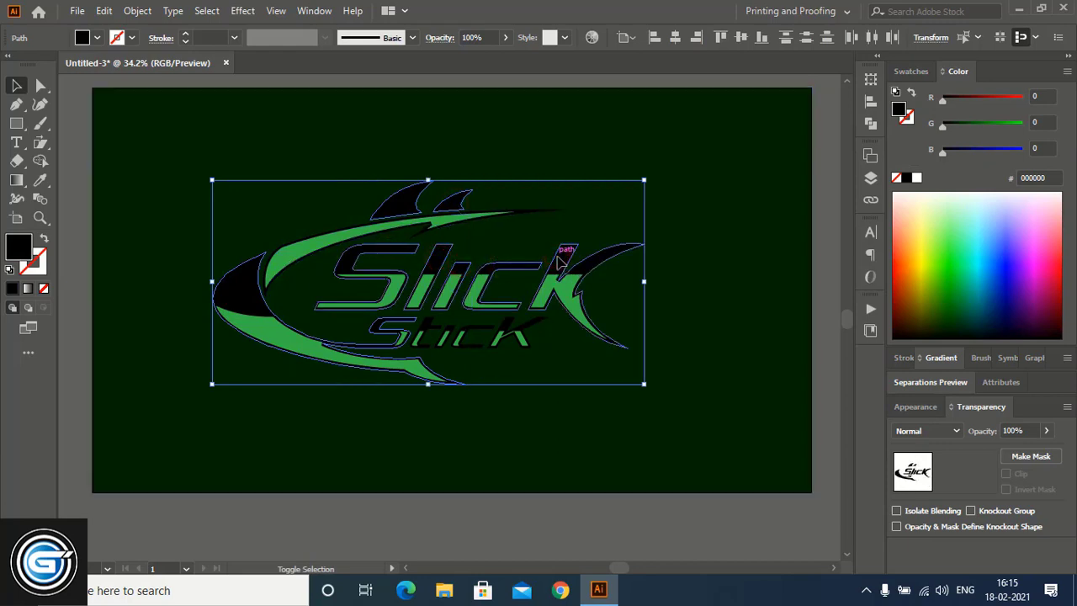
pyautogui.click(917, 178)
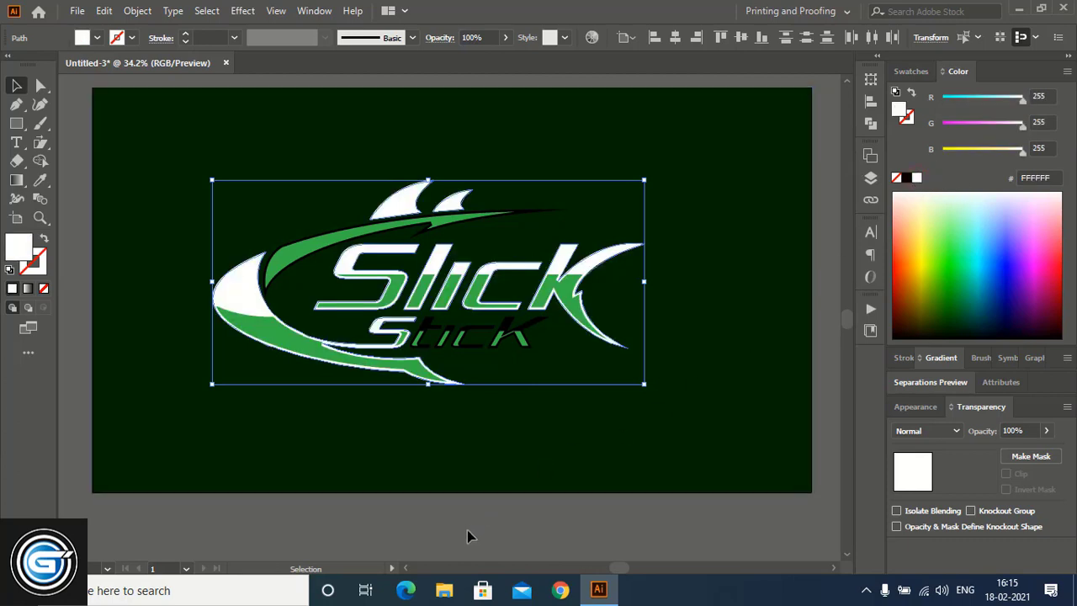
pyautogui.click(466, 530)
# Step: Fill the black outline shape of the upper swoosh with white
pyautogui.click(543, 217)
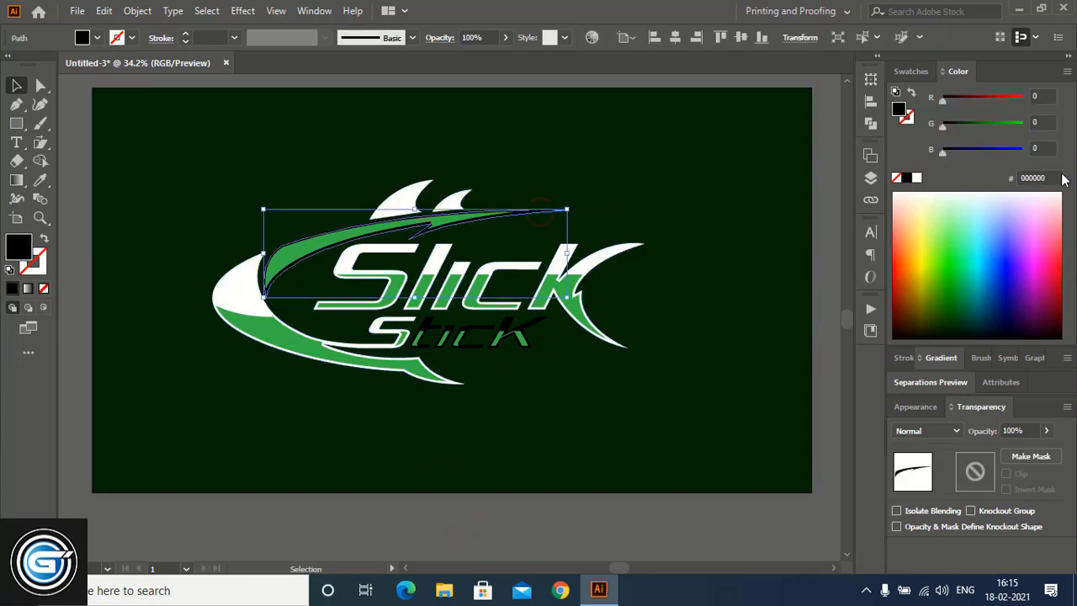
pyautogui.click(917, 179)
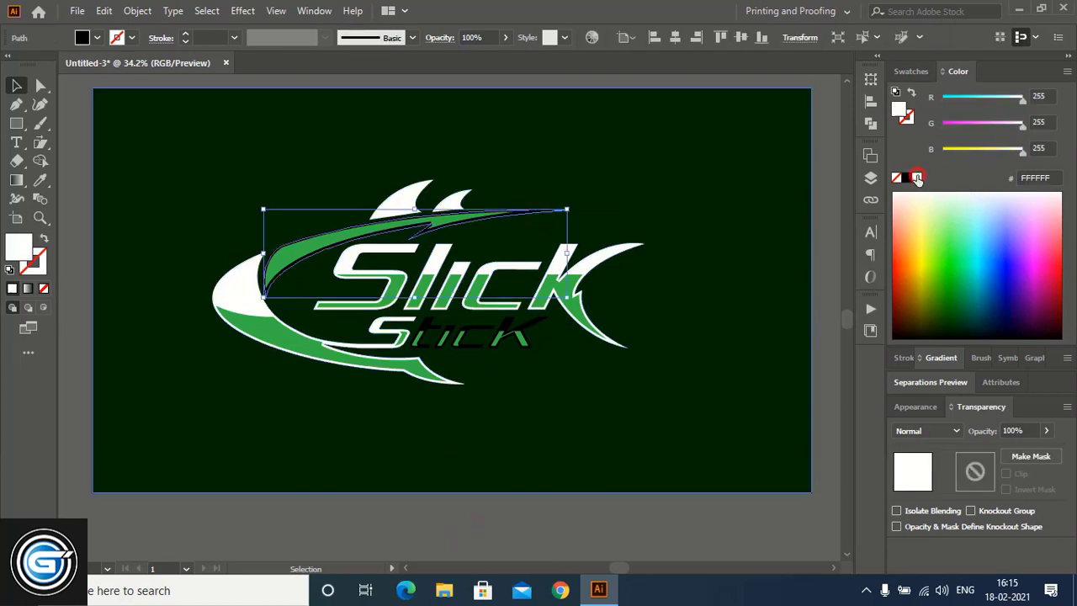
pyautogui.click(391, 549)
# Step: Fill the head, lower swoosh outline and lower word's lettering outlines with the blue swatch RGB 0, 113, 188
pyautogui.scroll(-1, 391, 551)
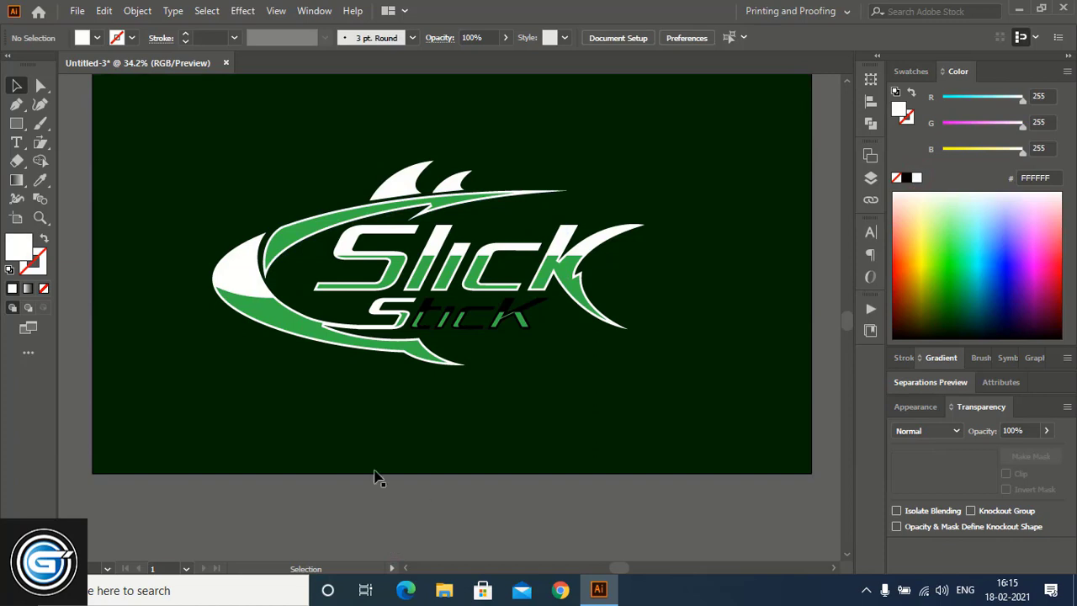
pyautogui.click(225, 271)
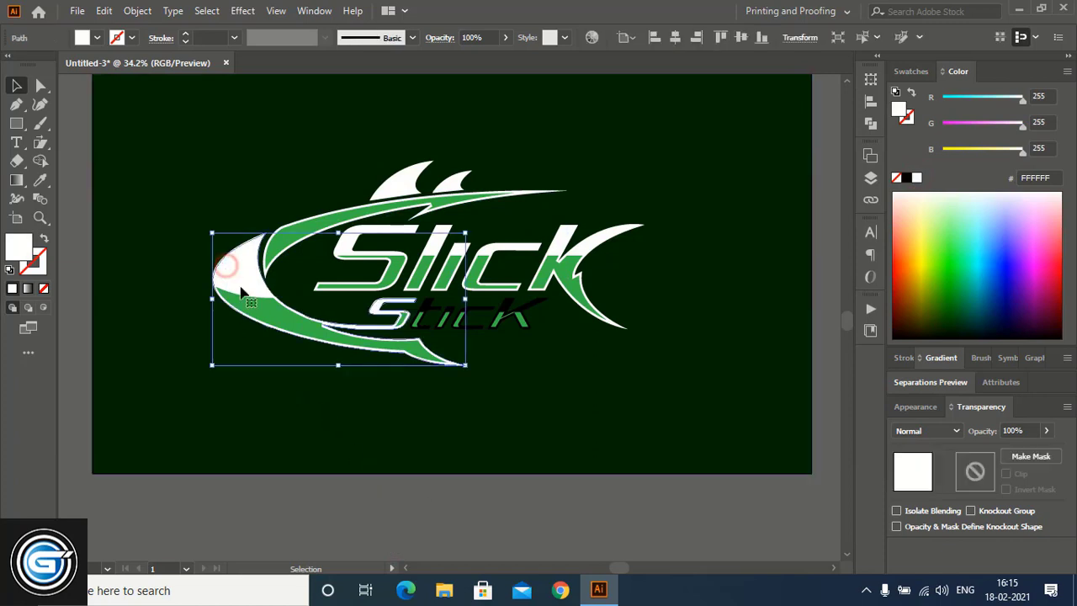
pyautogui.keyDown('shift'); pyautogui.click(414, 304); pyautogui.keyUp('shift')
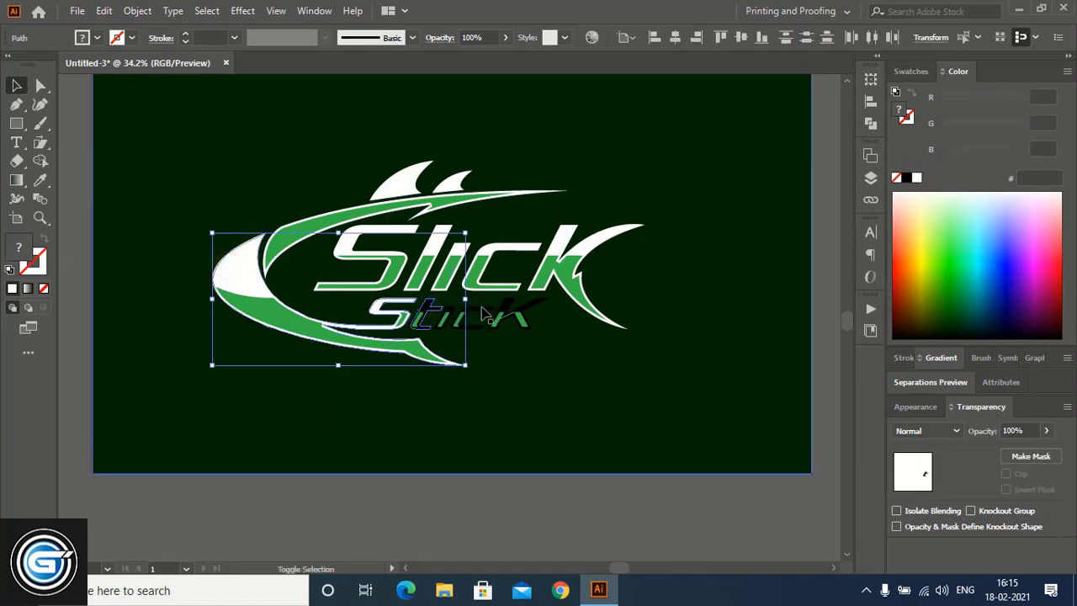
pyautogui.keyDown('shift'); pyautogui.click(514, 312); pyautogui.keyUp('shift')
pyautogui.keyDown('shift'); pyautogui.click(511, 303); pyautogui.keyUp('shift')
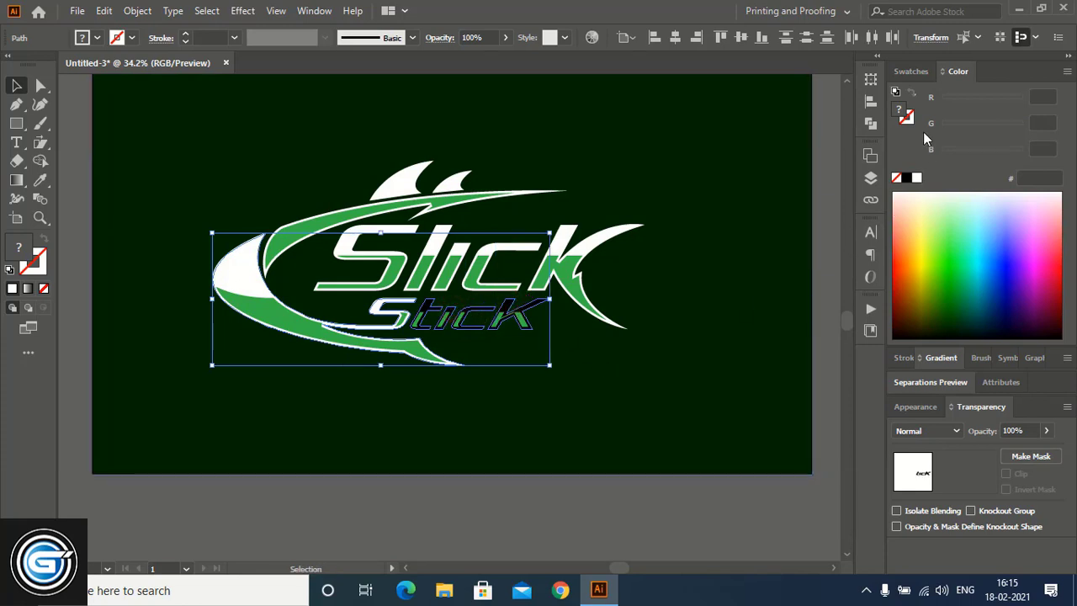
pyautogui.click(913, 72)
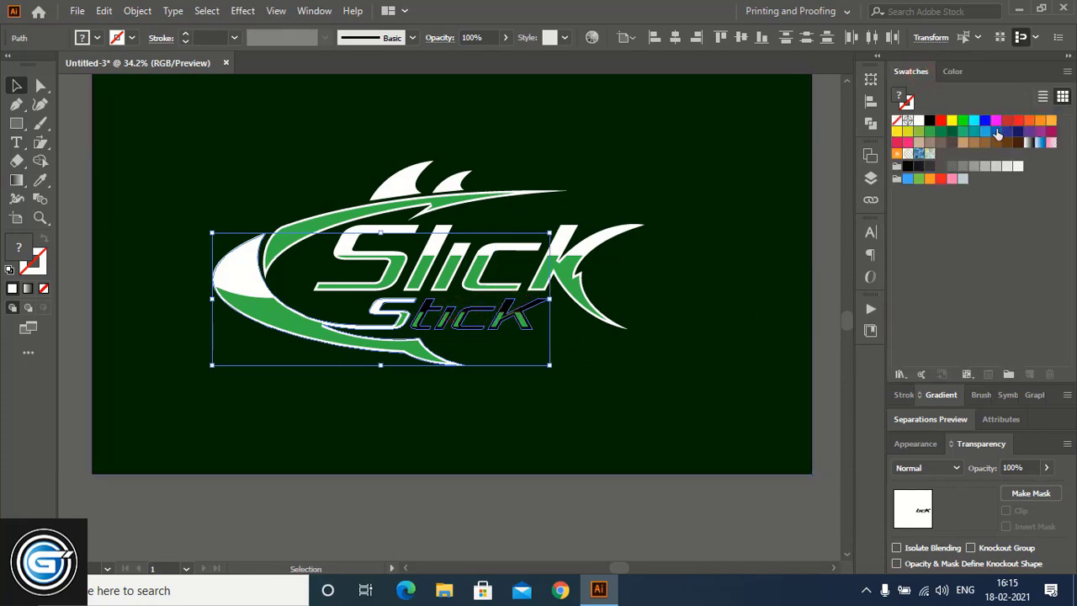
pyautogui.click(996, 133)
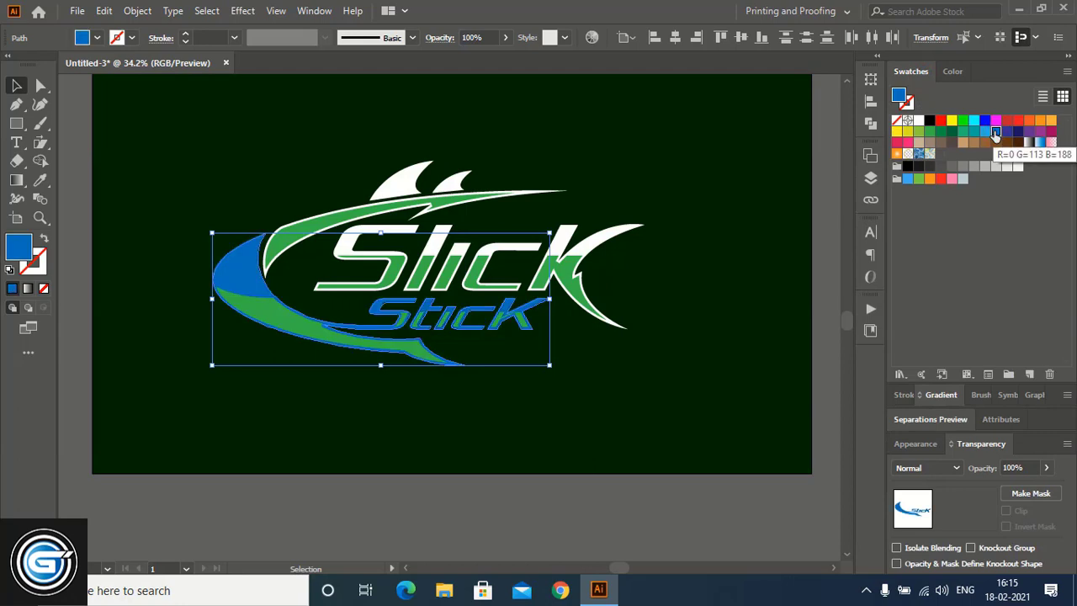
# Step: Brighten the blue of the head, lower swoosh outline and lower word to about RGB 0, 154, 233
pyautogui.click(953, 70)
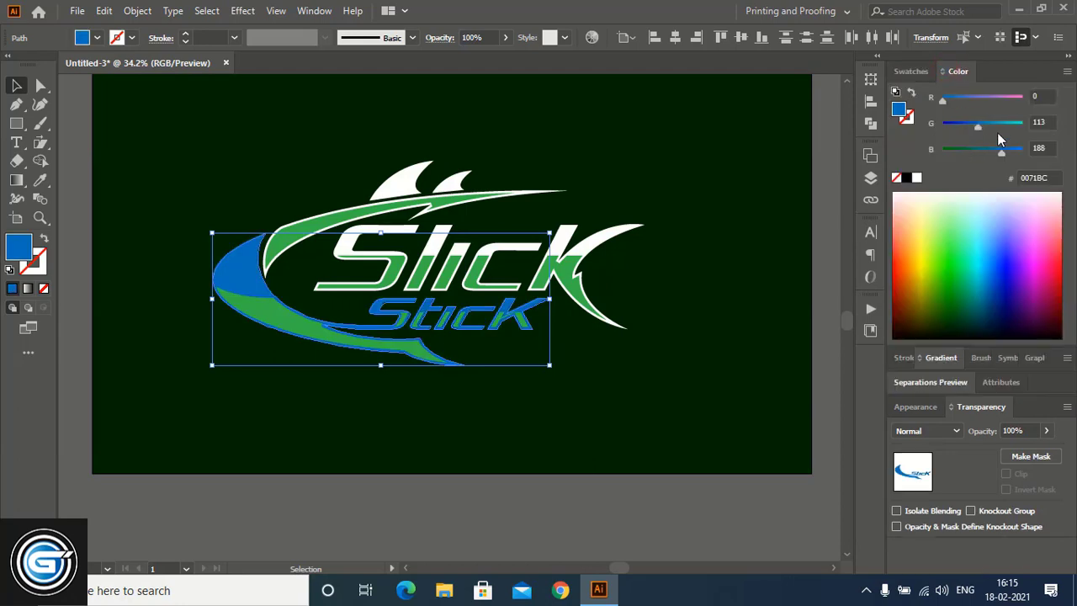
pyautogui.click(991, 124)
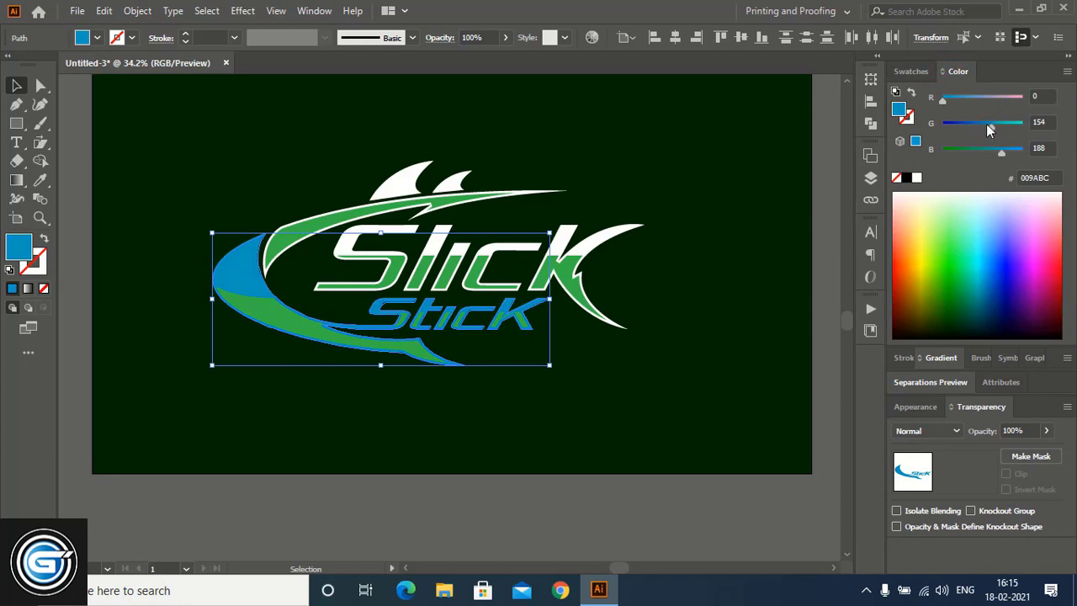
pyautogui.moveTo(1003, 160); pyautogui.dragTo(1021, 160)
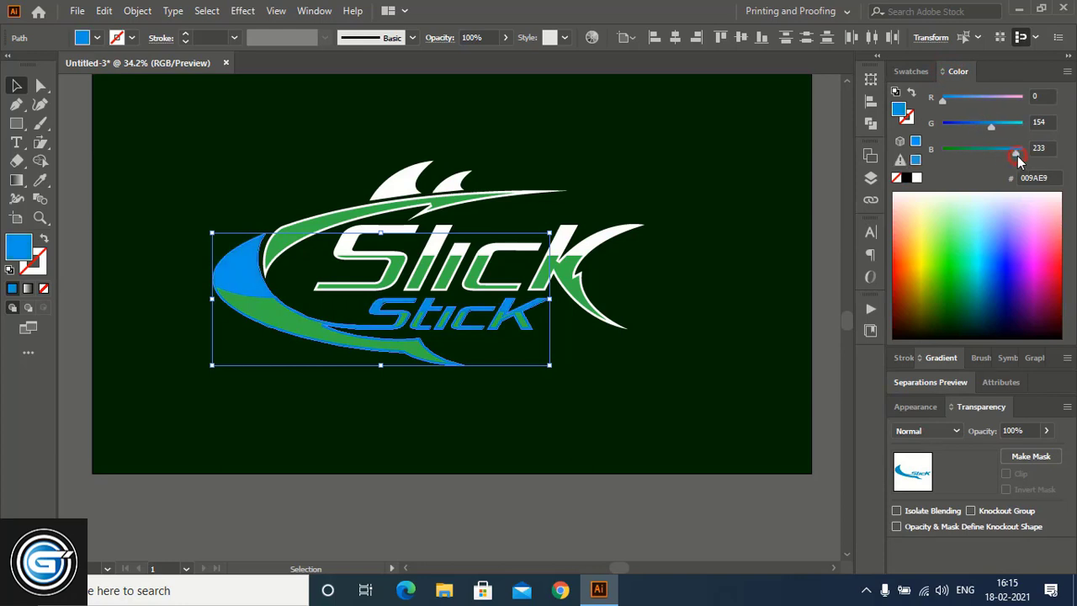
# Step: Change the background rectangle's fill to black
pyautogui.click(690, 157)
pyautogui.click(668, 161)
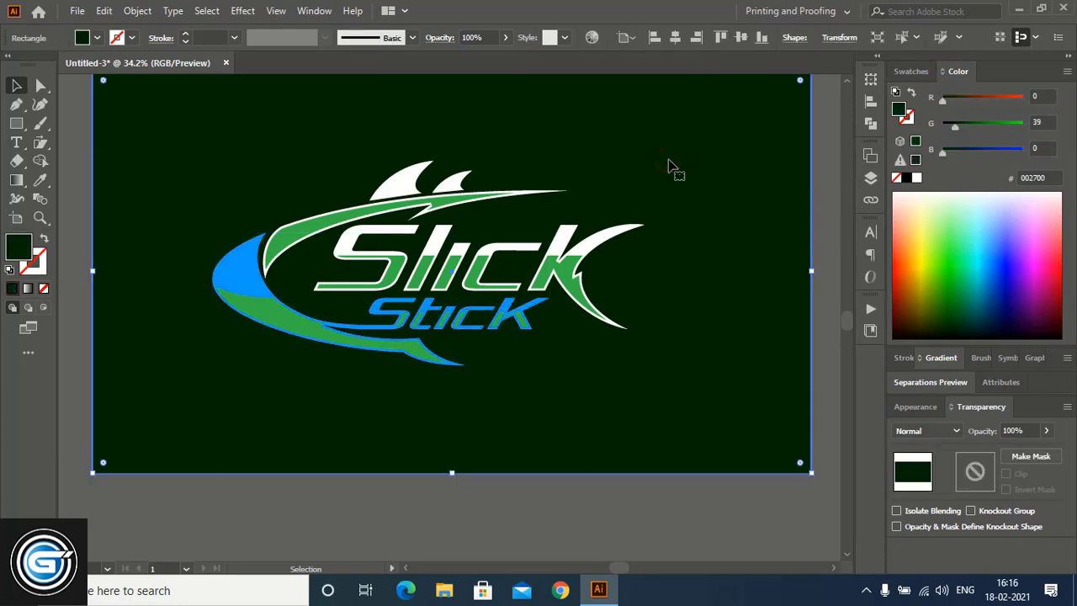
pyautogui.click(906, 179)
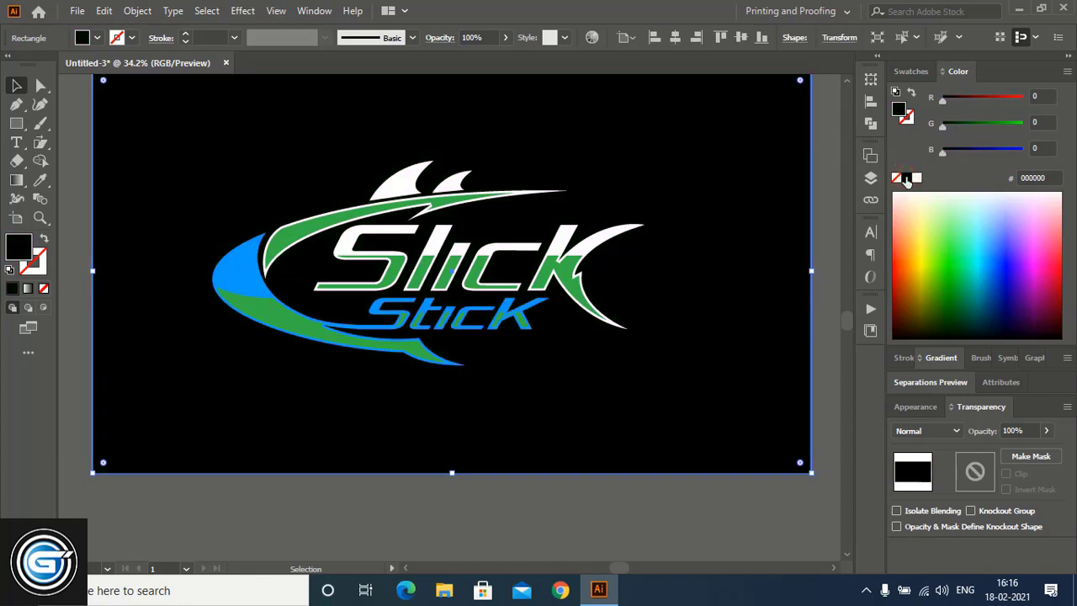
pyautogui.click(463, 516)
# Step: Replace the green fills of the lower swoosh and lower word with a linear gradient starting in dark navy, RGB 27, 20, 100
pyautogui.hotkey('ctrl', '+')
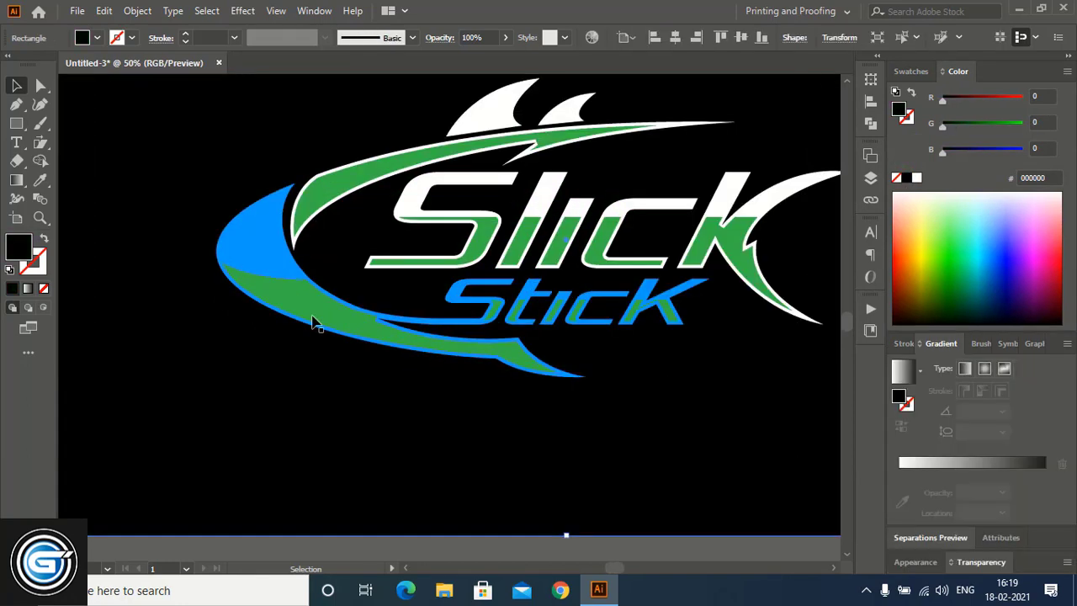
pyautogui.click(360, 321)
pyautogui.keyDown('shift'); pyautogui.click(497, 309); pyautogui.keyUp('shift')
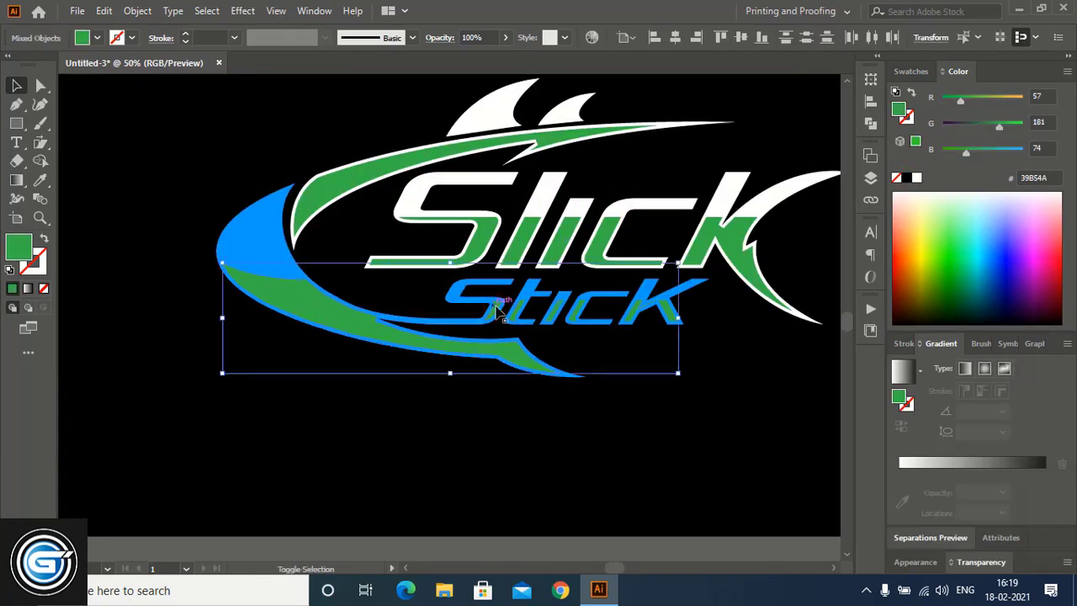
pyautogui.click(970, 462)
pyautogui.doubleClick(898, 473)
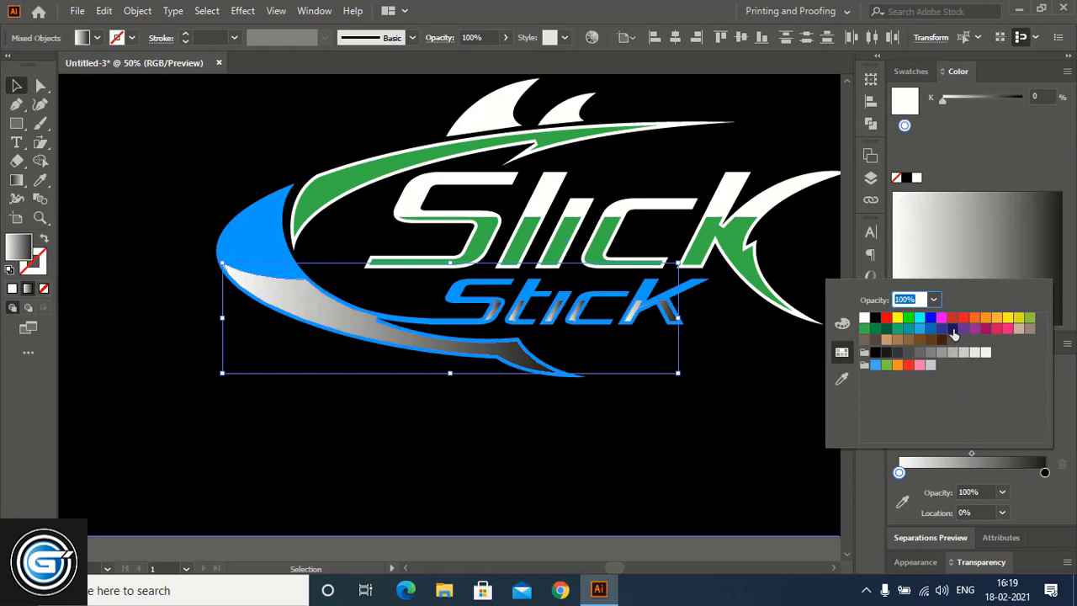
pyautogui.click(953, 328)
# Step: Set the opacity of the gradient's black end stop to 0% on the lower swoosh and lower word
pyautogui.click(1045, 472)
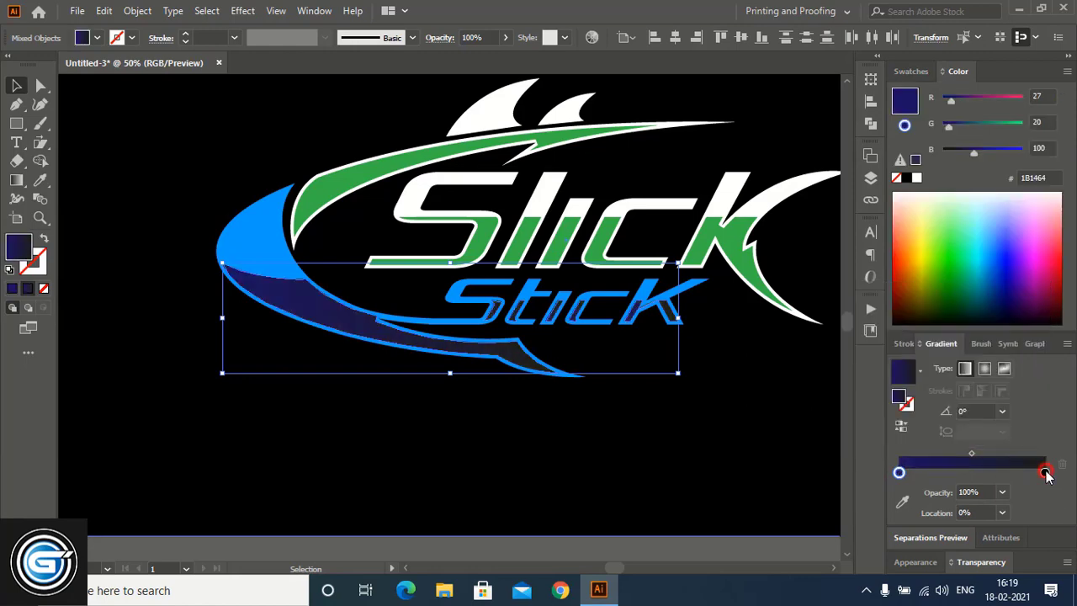
pyautogui.click(1046, 473)
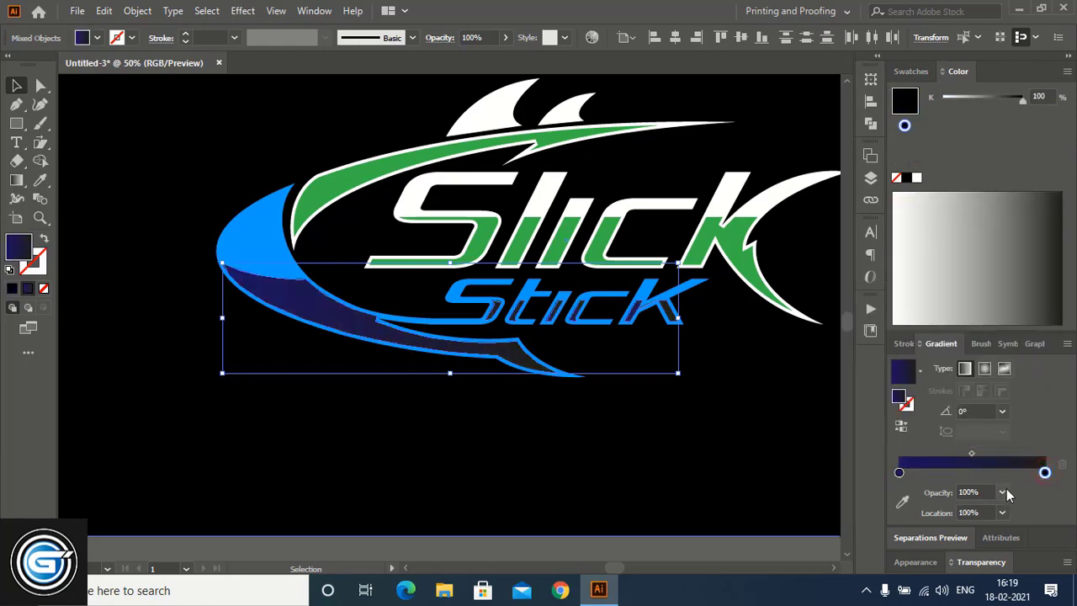
pyautogui.click(1002, 492)
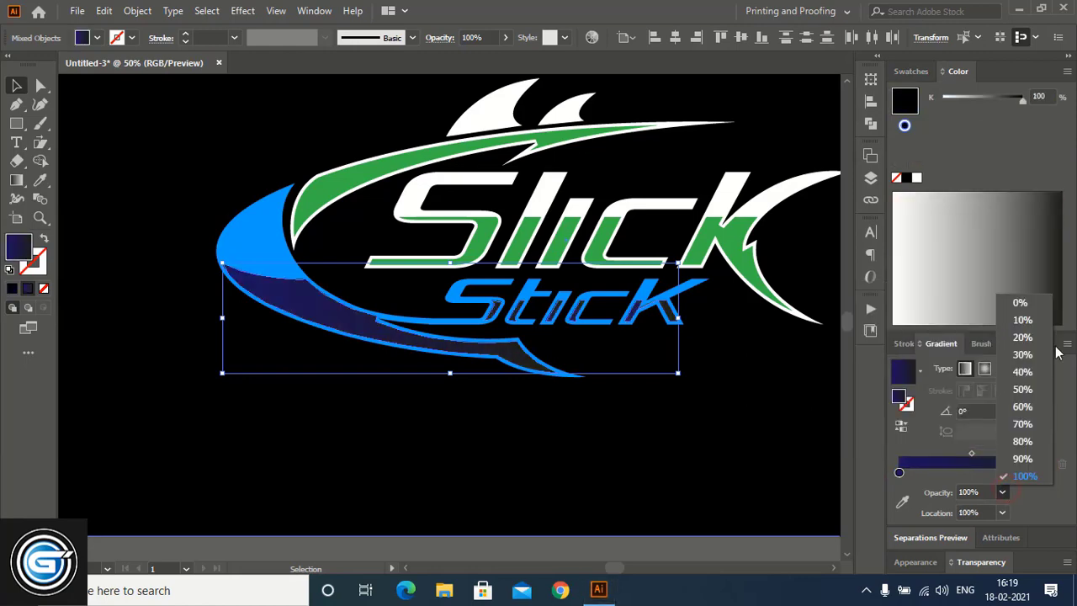
pyautogui.click(1019, 302)
pyautogui.click(758, 416)
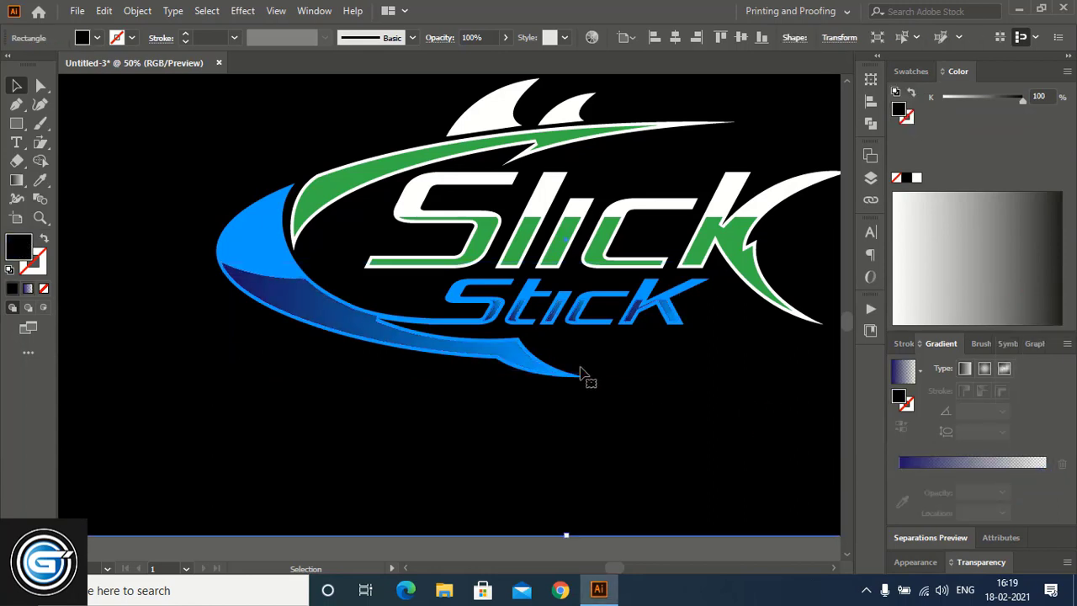
# Step: Redirect the gradient across the lower word's inner letter fills to run vertically from top to bottom
pyautogui.click(517, 308)
pyautogui.click(16, 179)
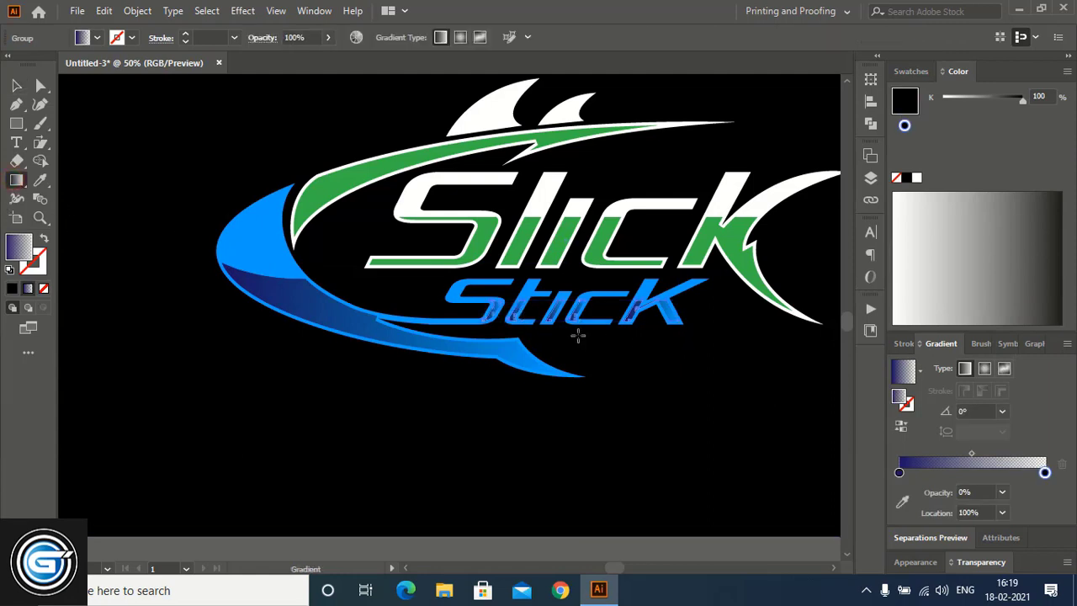
pyautogui.moveTo(558, 299)
pyautogui.mouseDown()
pyautogui.moveTo(548, 325)
pyautogui.moveTo(560, 319)
pyautogui.mouseUp()
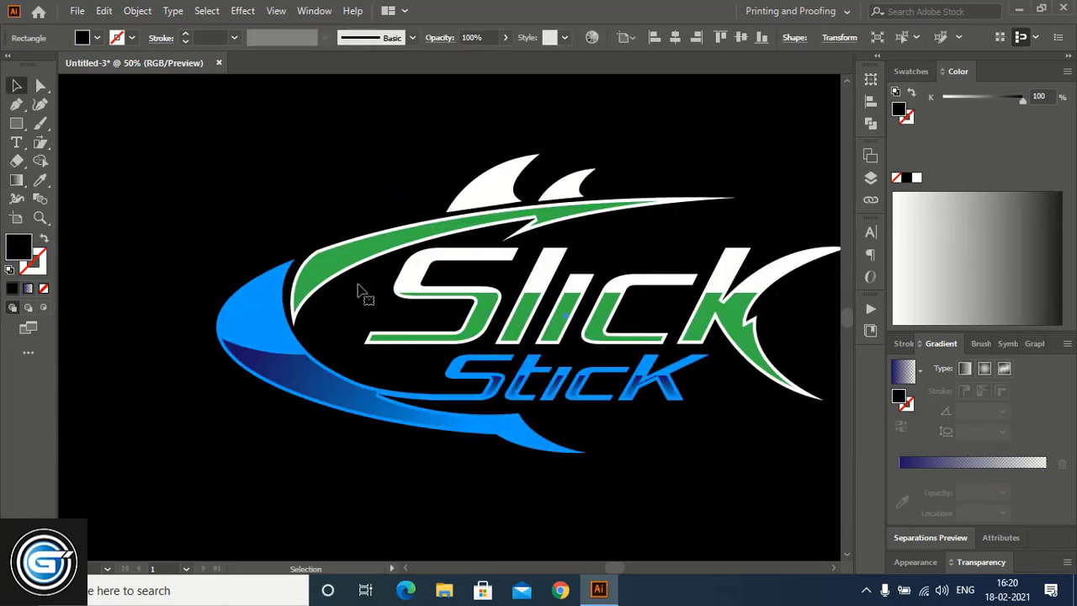
# Step: Copy the lower swoosh's navy-to-transparent gradient onto the green fills of the upper swoosh and upper word with the Eyedropper
pyautogui.click(355, 252)
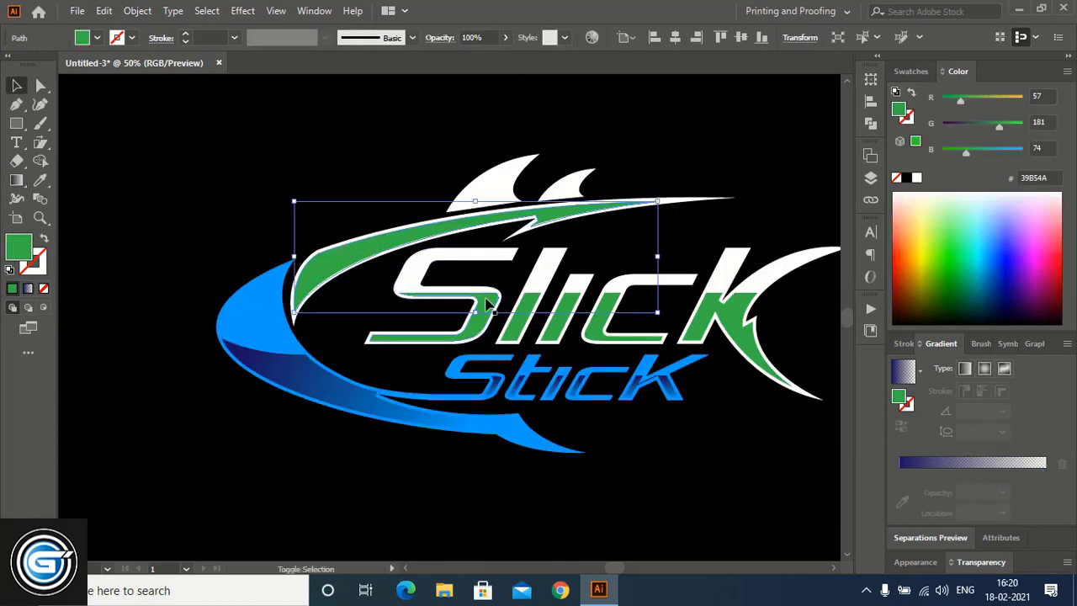
pyautogui.keyDown('shift'); pyautogui.click(527, 305); pyautogui.keyUp('shift')
pyautogui.keyDown('shift'); pyautogui.click(563, 314); pyautogui.keyUp('shift')
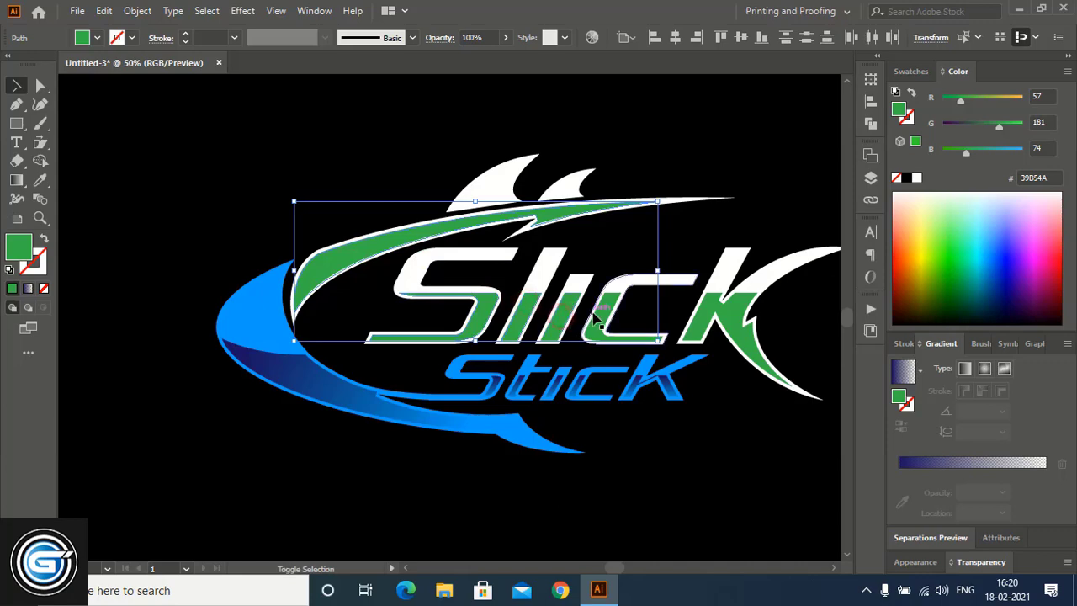
pyautogui.keyDown('shift'); pyautogui.click(597, 314); pyautogui.keyUp('shift')
pyautogui.keyDown('shift'); pyautogui.click(713, 316); pyautogui.keyUp('shift')
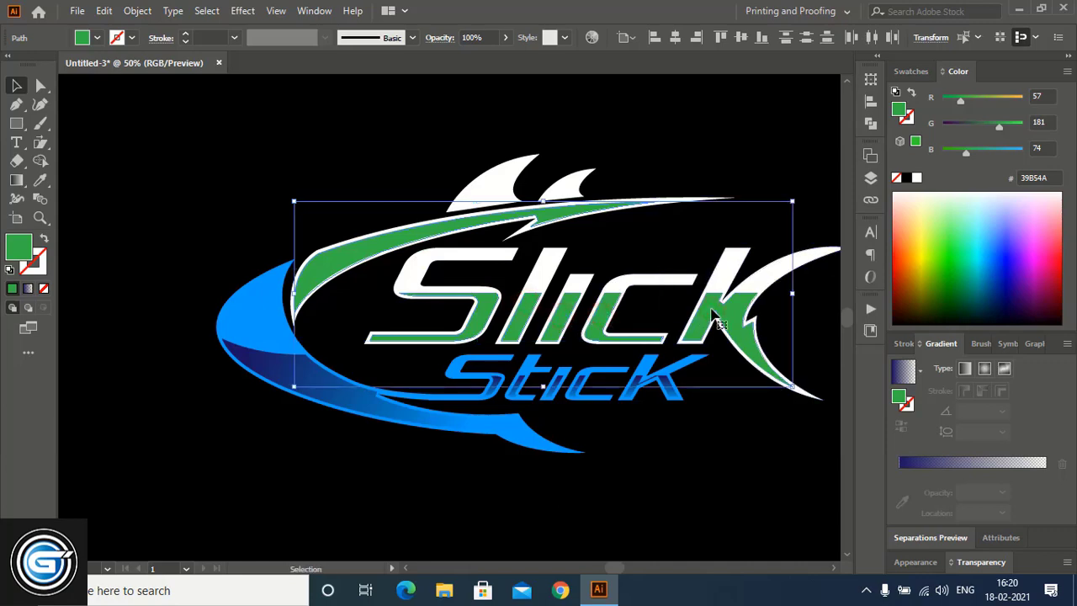
pyautogui.click(41, 180)
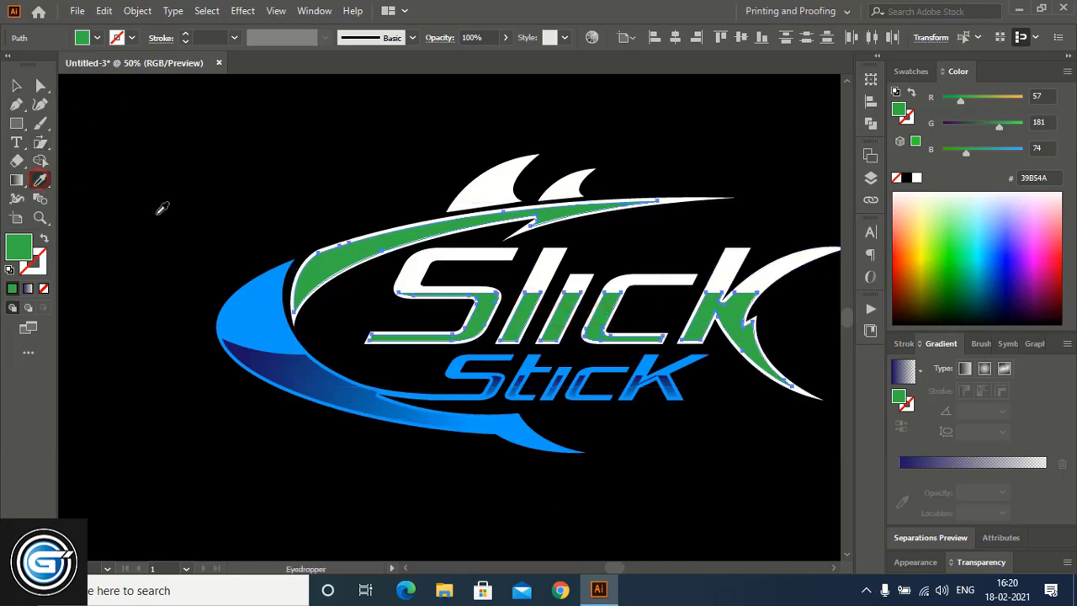
pyautogui.click(288, 360)
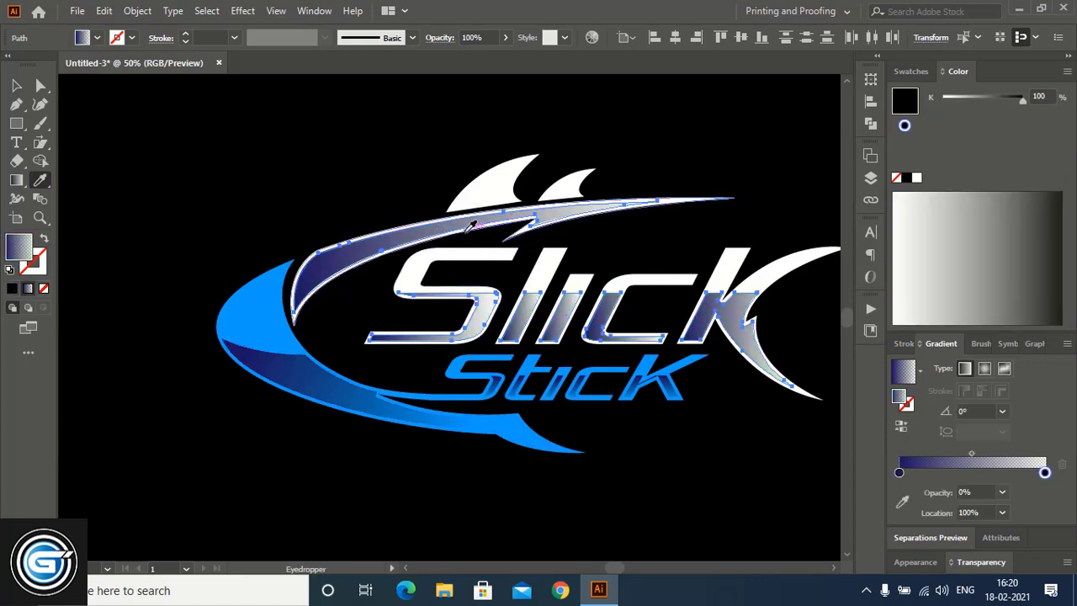
# Step: Recolour the gradient's navy start stop to dark grey, RGB 51, 51, 51, on the upper swoosh and upper word
pyautogui.click(899, 473)
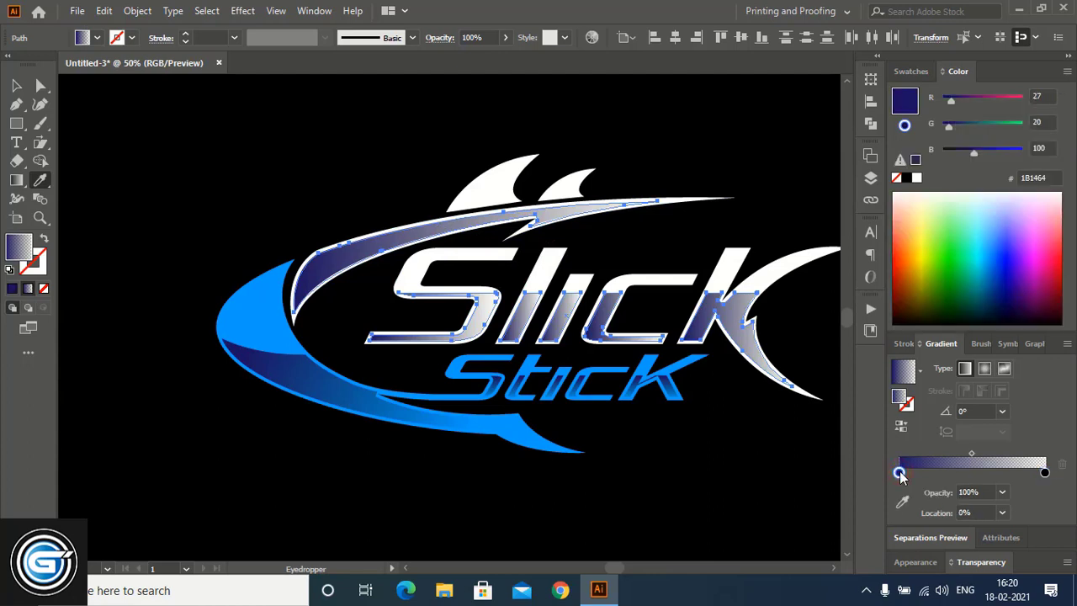
pyautogui.doubleClick(899, 473)
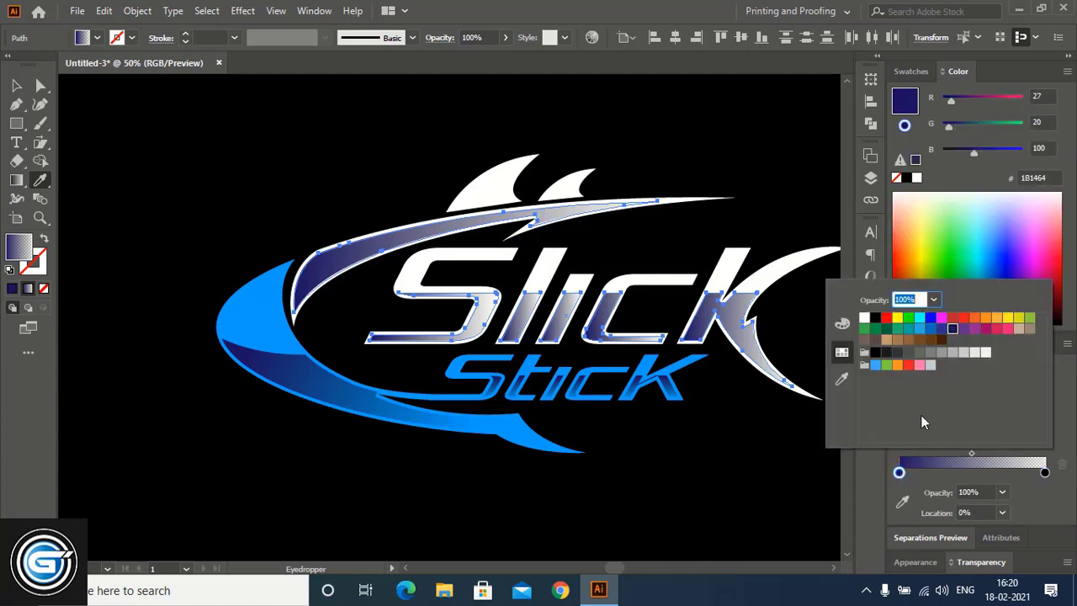
pyautogui.click(908, 352)
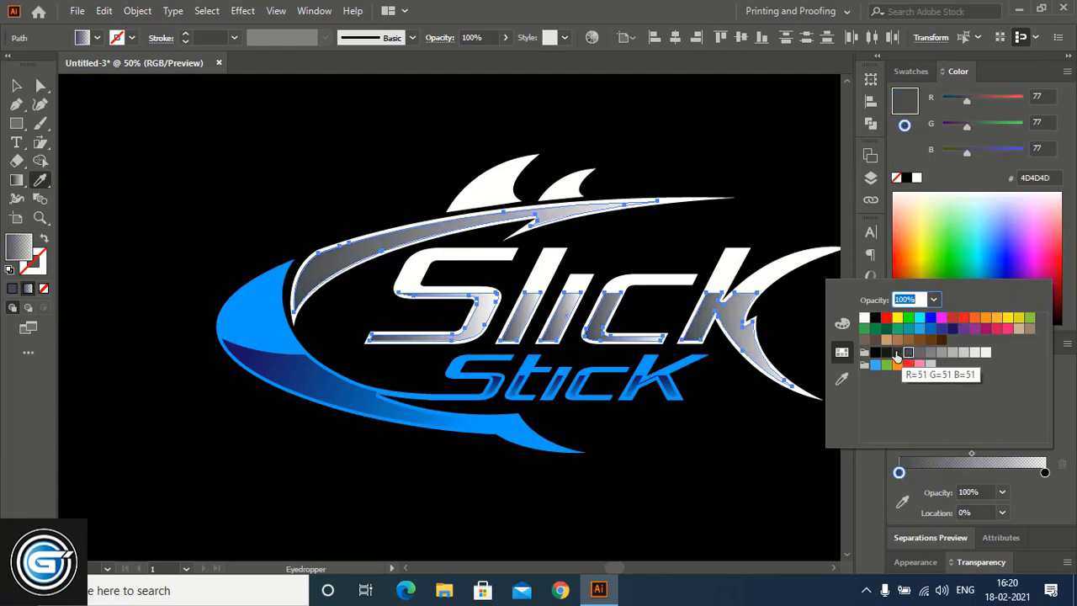
pyautogui.click(897, 352)
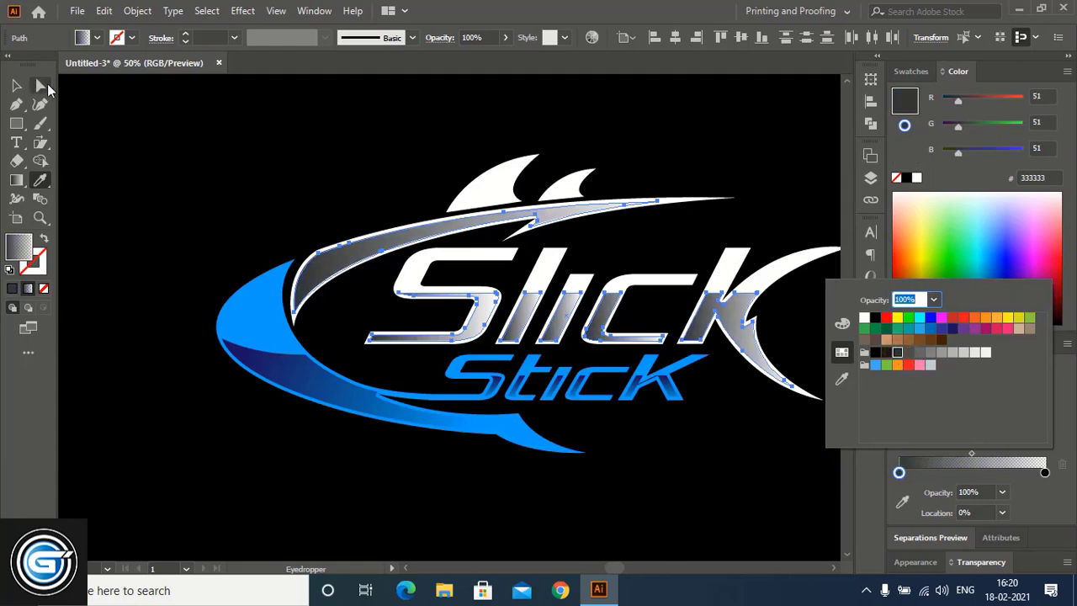
# Step: Redirect the upper swoosh's grey gradient to run from its right tip toward the left end, at about -169°
pyautogui.click(16, 85)
pyautogui.click(362, 260)
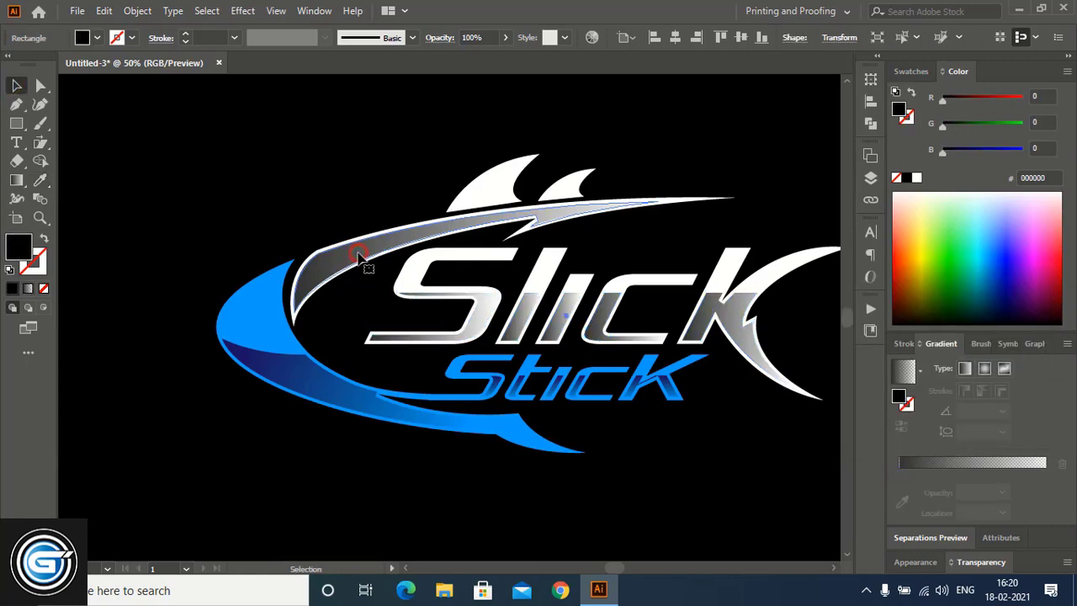
pyautogui.click(358, 255)
pyautogui.click(16, 179)
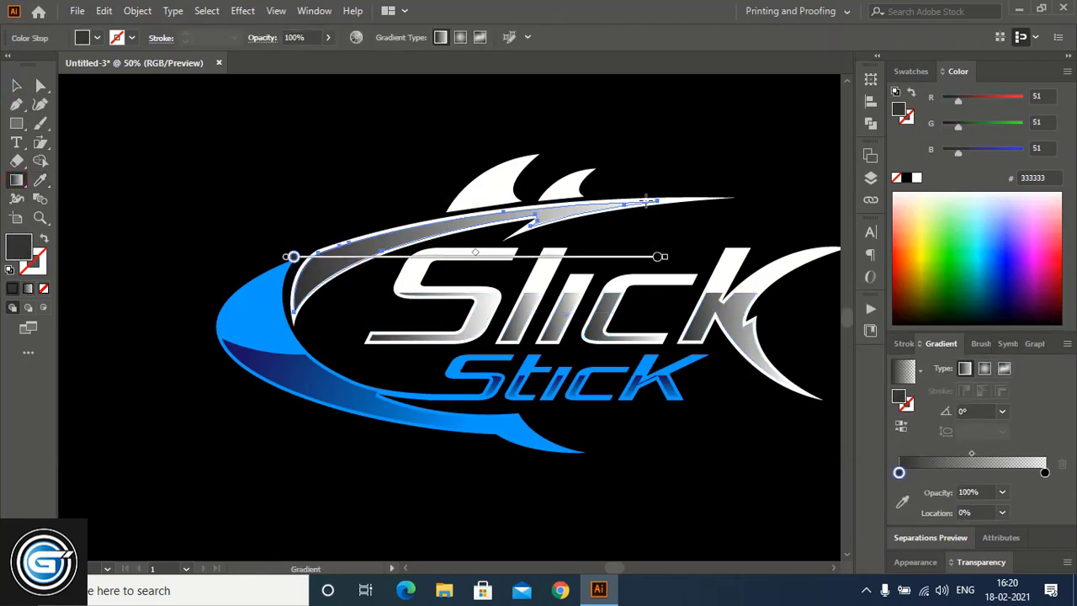
pyautogui.moveTo(624, 217); pyautogui.dragTo(312, 276)
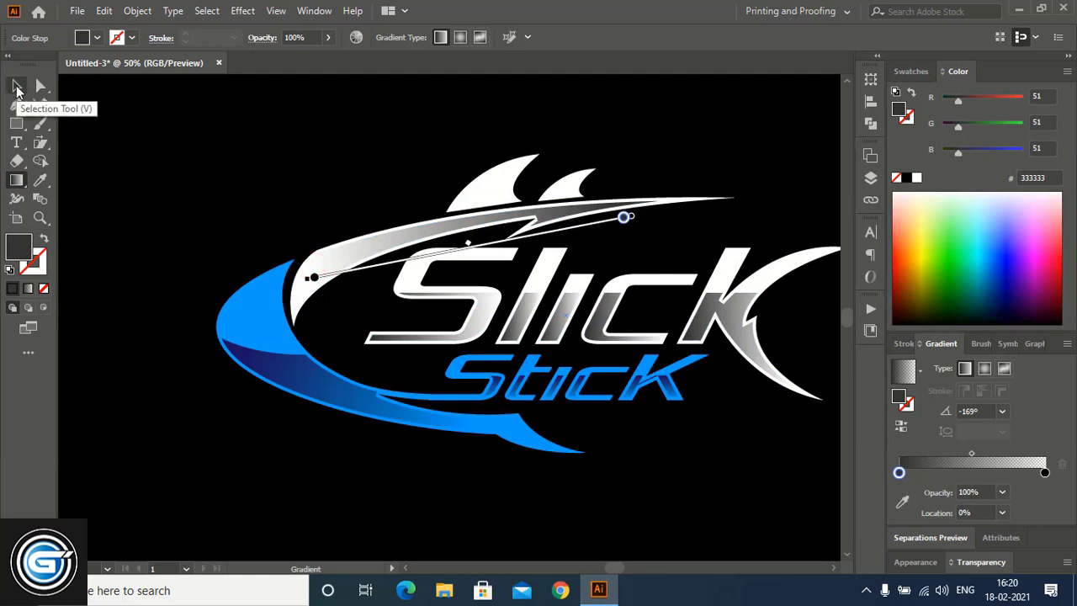
pyautogui.click(16, 86)
pyautogui.click(397, 148)
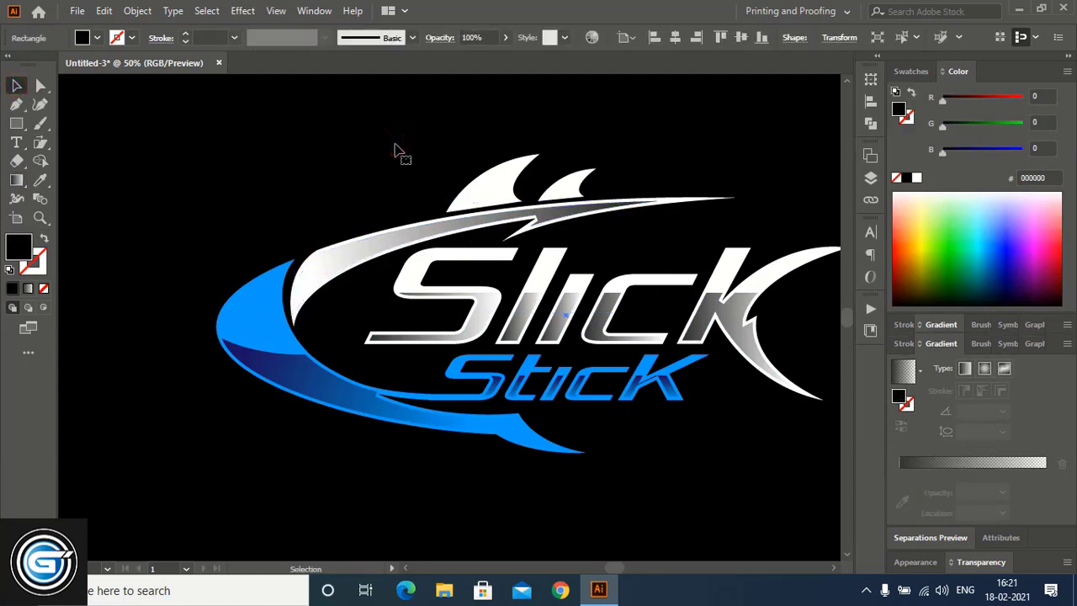
# Step: Redirect the grey gradient across the upper word's inner letter fills to run vertically from top to bottom at -90°
pyautogui.scroll(-1, 624, 271)
pyautogui.click(712, 275)
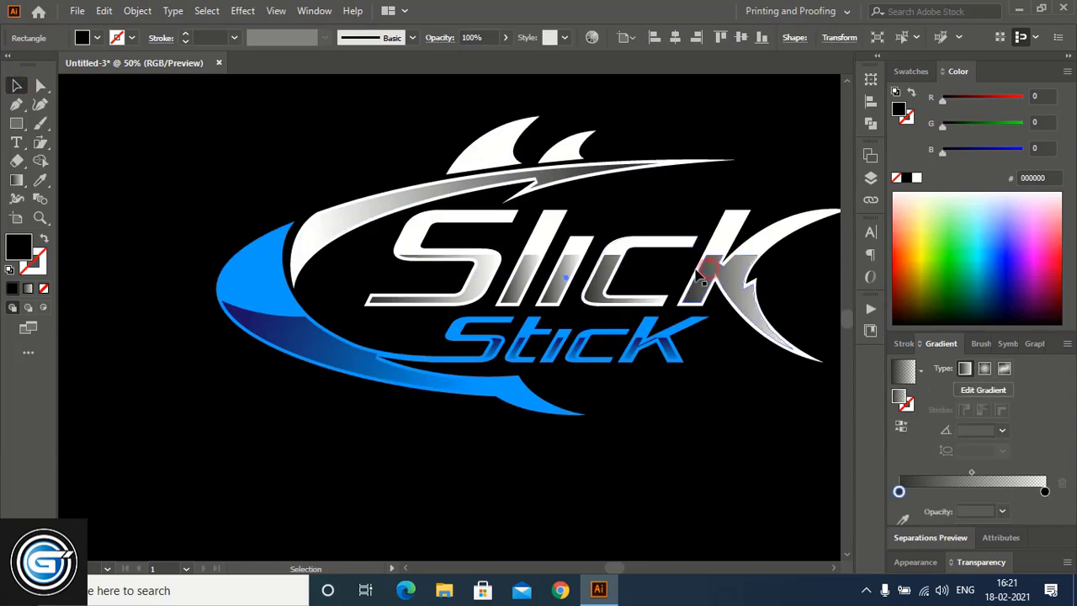
pyautogui.keyDown('shift'); pyautogui.click(608, 273); pyautogui.keyUp('shift')
pyautogui.keyDown('shift'); pyautogui.click(566, 271); pyautogui.keyUp('shift')
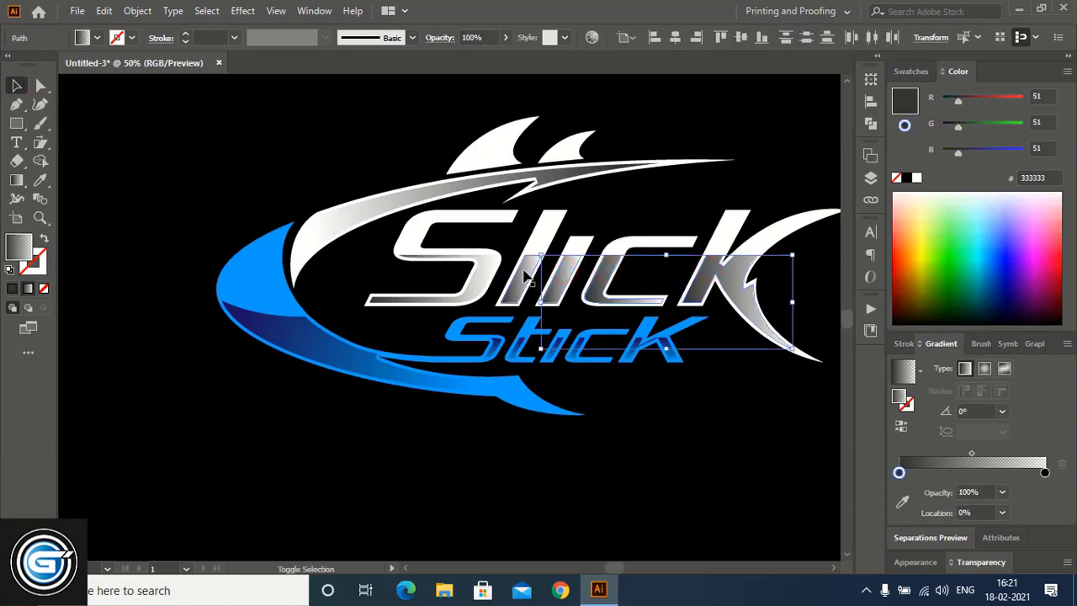
pyautogui.keyDown('shift'); pyautogui.click(523, 272); pyautogui.keyUp('shift')
pyautogui.keyDown('shift'); pyautogui.click(486, 280); pyautogui.keyUp('shift')
pyautogui.click(16, 179)
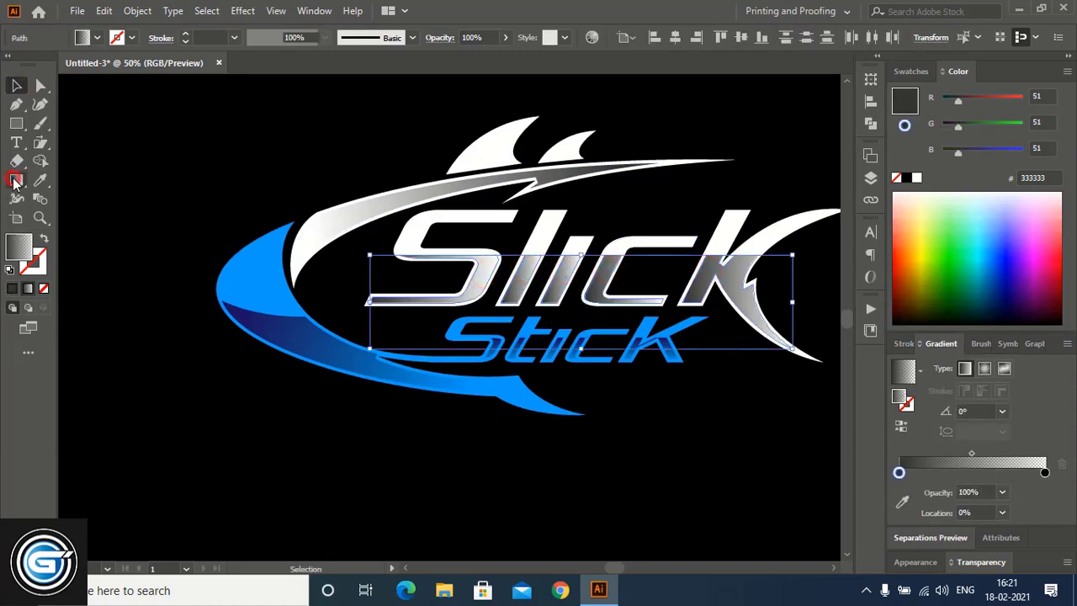
pyautogui.moveTo(571, 267); pyautogui.dragTo(560, 306)
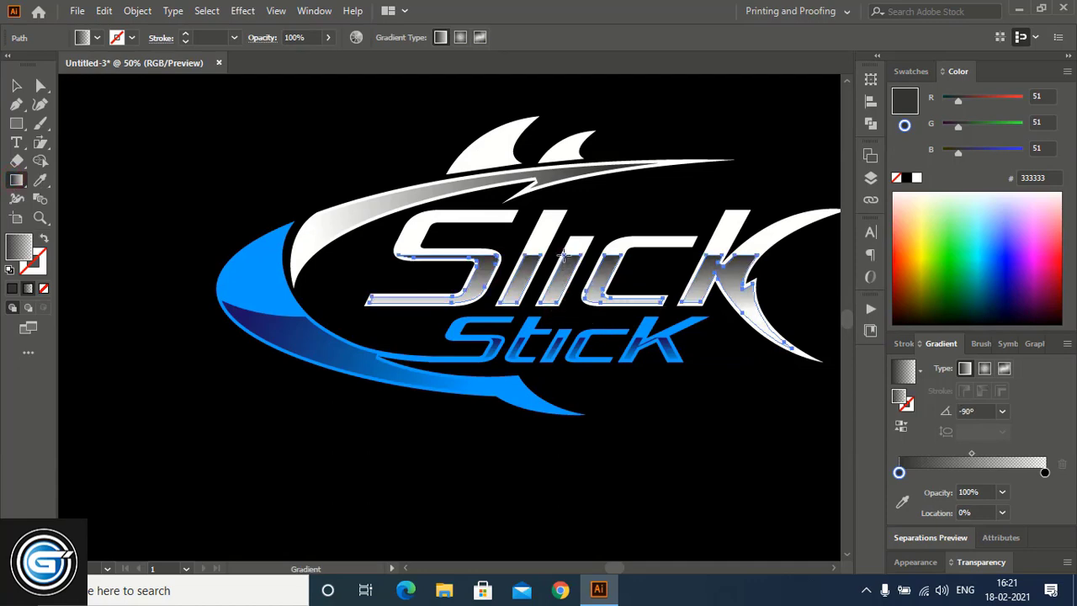
pyautogui.moveTo(565, 254); pyautogui.dragTo(565, 297)
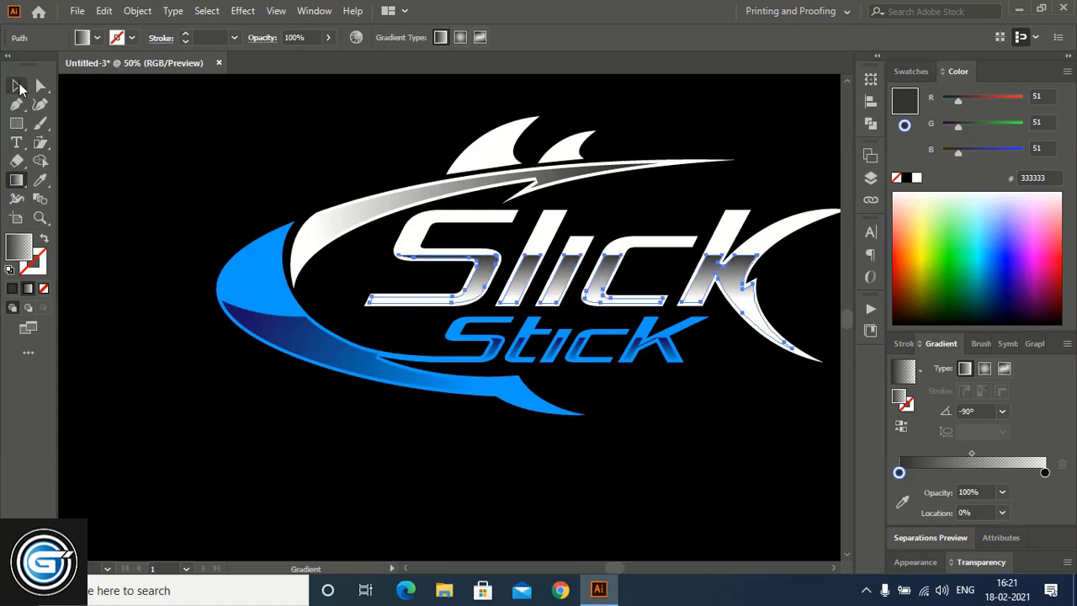
pyautogui.click(16, 85)
pyautogui.click(187, 387)
pyautogui.hotkey('ctrl', '-')
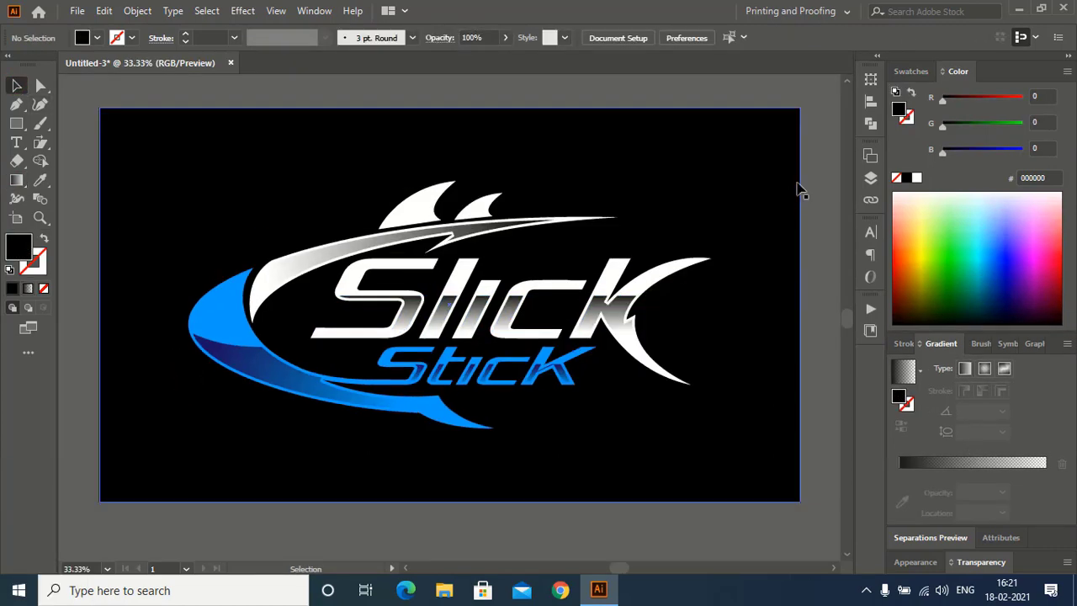